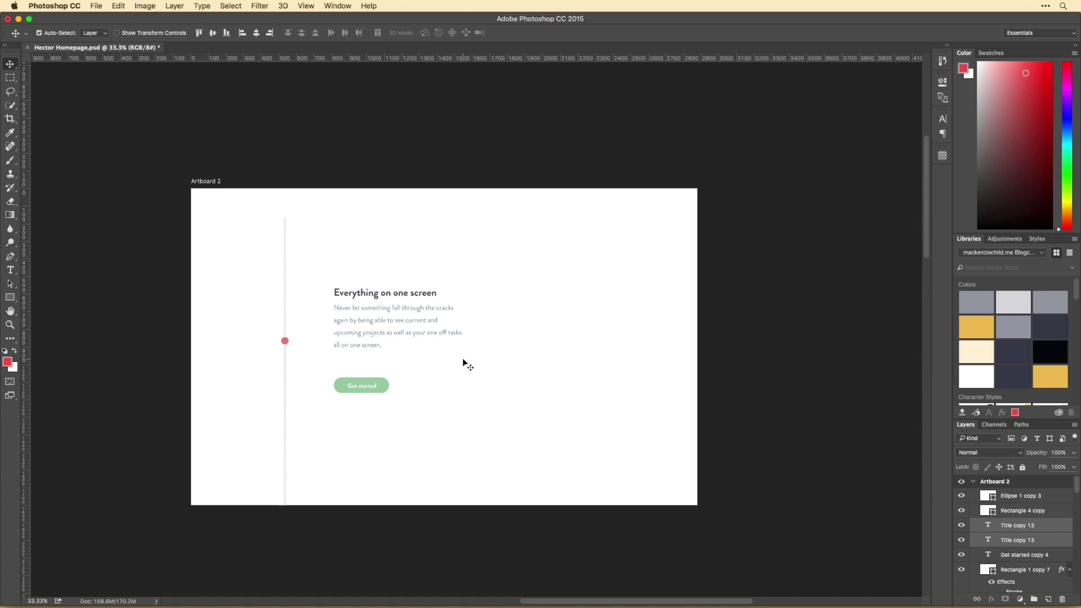
Draw a red rectangle in Artboard 2's upper-left corner and place a copy of Artboard 1's HECTOR logo on it.
{"action": "key", "text": "u"}
{"action": "left_click_drag", "start_coordinate": [188, 186], "coordinate": [275, 244]}
{"action": "scroll", "coordinate": [504, 253], "scroll_direction": "left", "scroll_amount": 10}
{"action": "scroll", "coordinate": [429, 394], "scroll_direction": "left", "scroll_amount": 5}
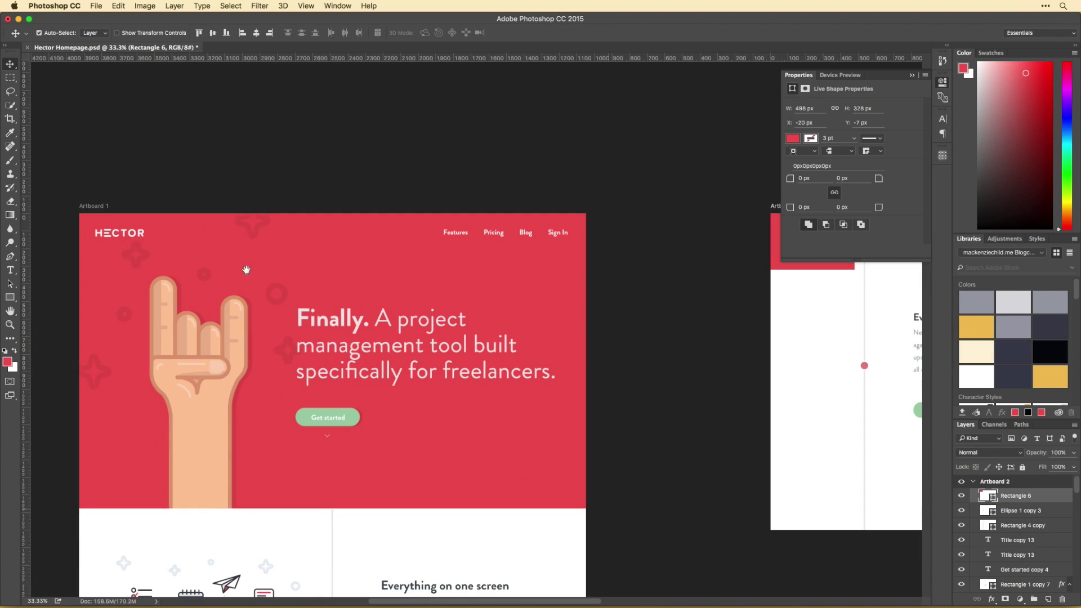
{"action": "left_click_drag", "start_coordinate": [120, 235], "coordinate": [788, 248]}
{"action": "left_click_drag", "start_coordinate": [745, 344], "coordinate": [228, 389]}
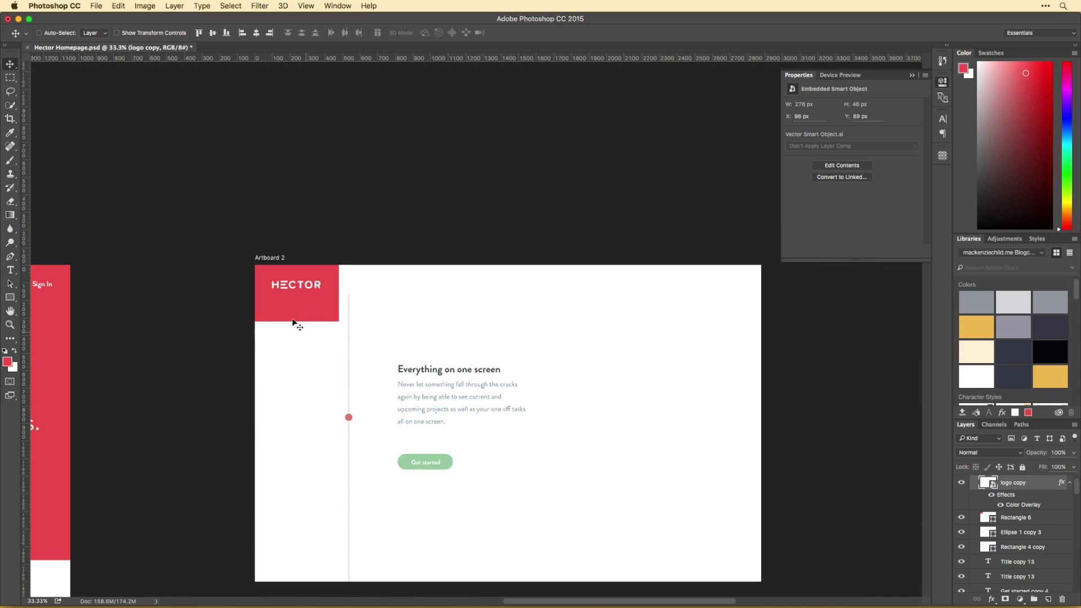
{"action": "left_click_drag", "start_coordinate": [294, 320], "coordinate": [300, 282]}
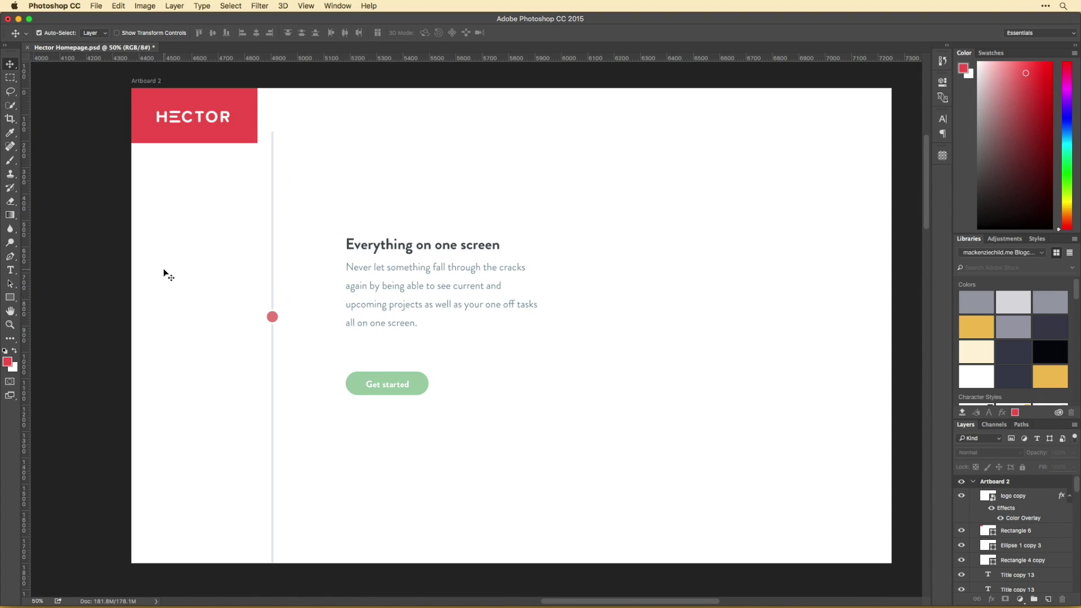
Replace the red block with a red HECTOR logo and turn the vertical divider into a full-width horizontal line beneath it.
{"action": "left_click_drag", "start_coordinate": [273, 318], "coordinate": [258, 316]}
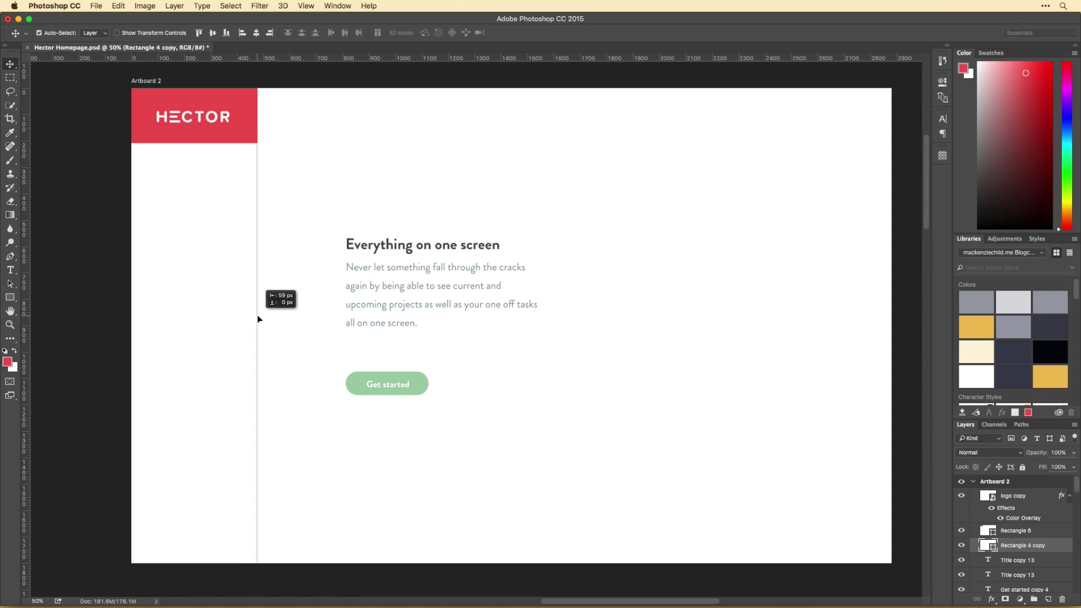
{"action": "left_click_drag", "start_coordinate": [181, 124], "coordinate": [198, 110]}
{"action": "key", "text": "Delete"}
{"action": "key", "text": "ctrl+t"}
{"action": "key", "text": "Return"}
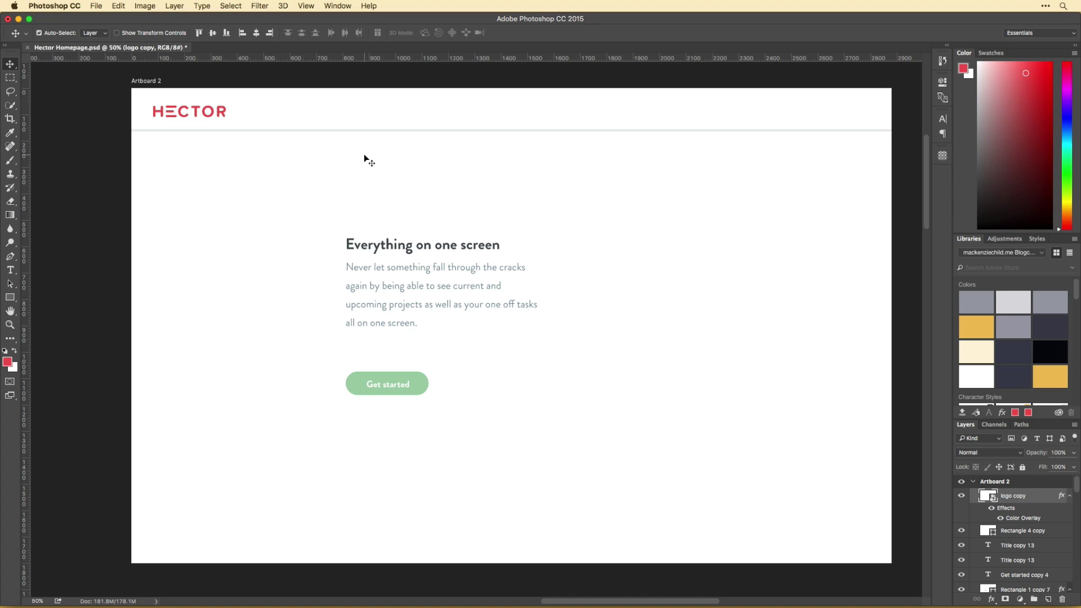
Add GuideGuide guides along Artboard 2's borders and at its vertical midpoint.
{"action": "left_click", "coordinate": [942, 155]}
{"action": "left_click", "coordinate": [825, 304]}
{"action": "left_click", "coordinate": [807, 304]}
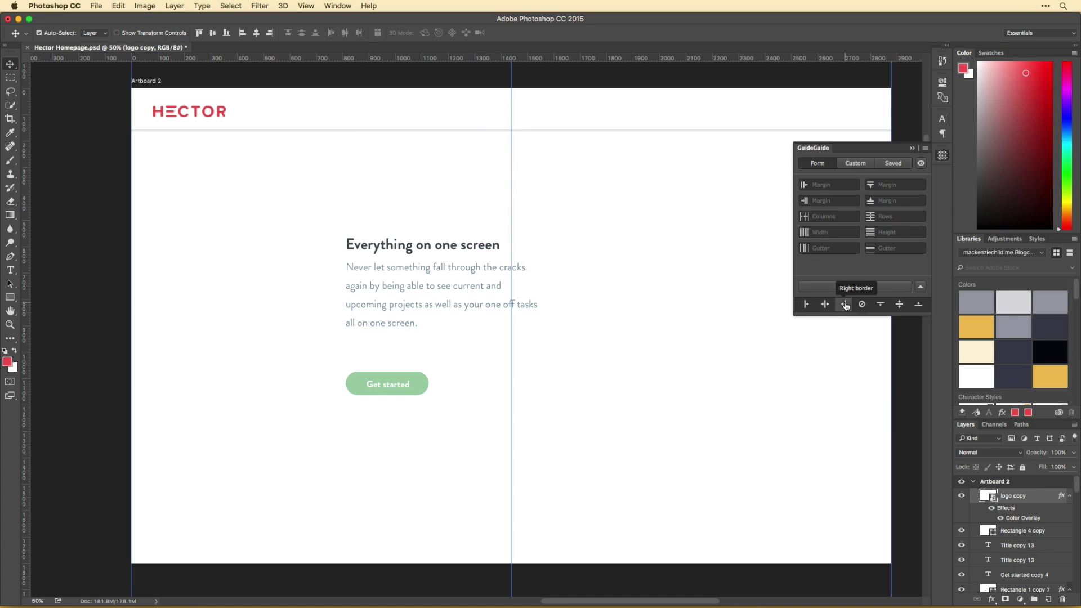
{"action": "left_click", "coordinate": [843, 304]}
{"action": "left_click", "coordinate": [880, 304]}
{"action": "left_click", "coordinate": [942, 155]}
Copy the Features, Pricing, Blog, Sign In navigation from Artboard 1 into Artboard 2's header, scale it down and align it near the right edge.
{"action": "key", "text": "super+minus"}
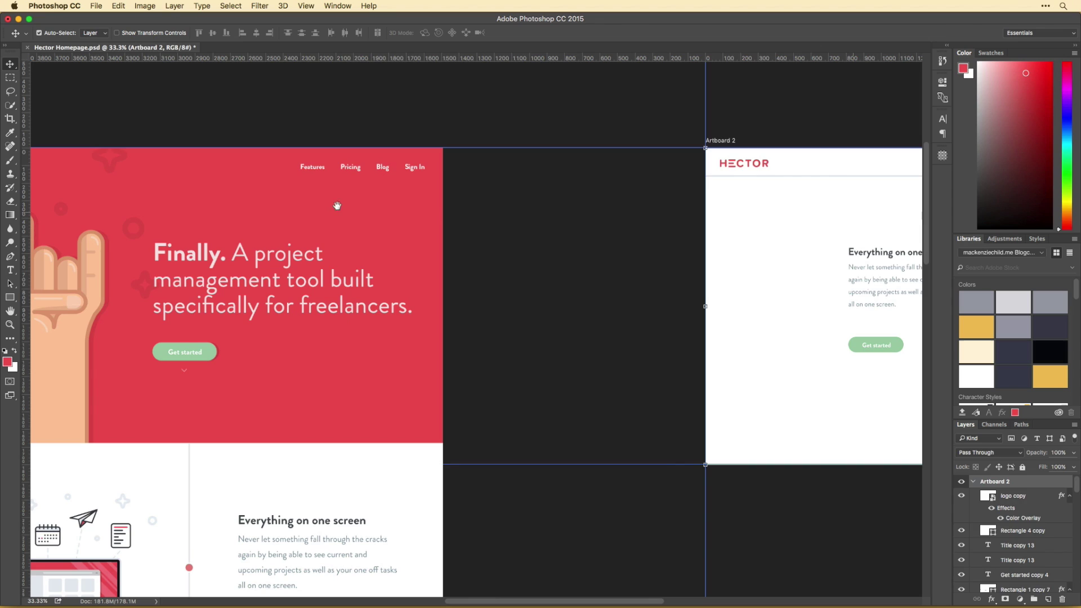
{"action": "left_click_drag", "start_coordinate": [823, 181], "coordinate": [469, 193]}
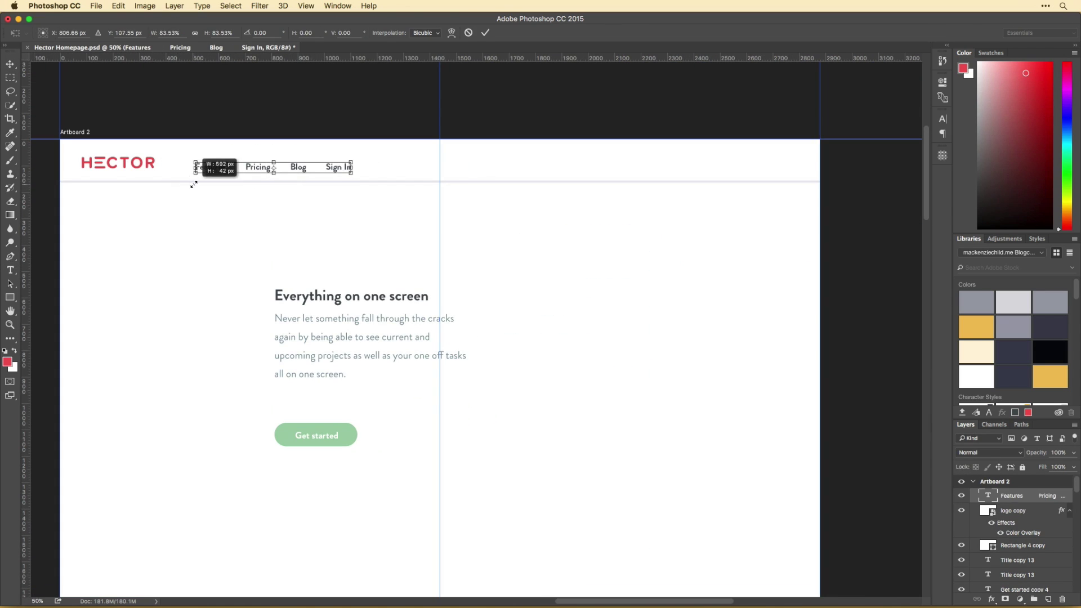
{"action": "key", "text": "Return"}
{"action": "left_click_drag", "start_coordinate": [352, 180], "coordinate": [792, 176]}
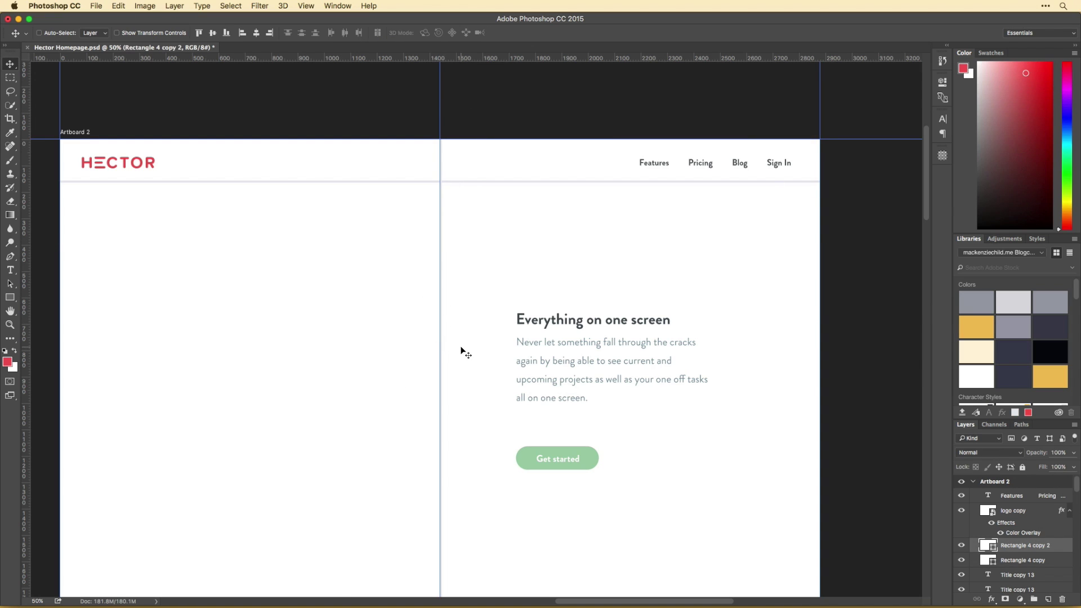
Place a vertical divider for a right sidebar and fit the paragraph and a "Here's what is on your plate today," heading with first name inside.
{"action": "left_click_drag", "start_coordinate": [461, 349], "coordinate": [636, 396]}
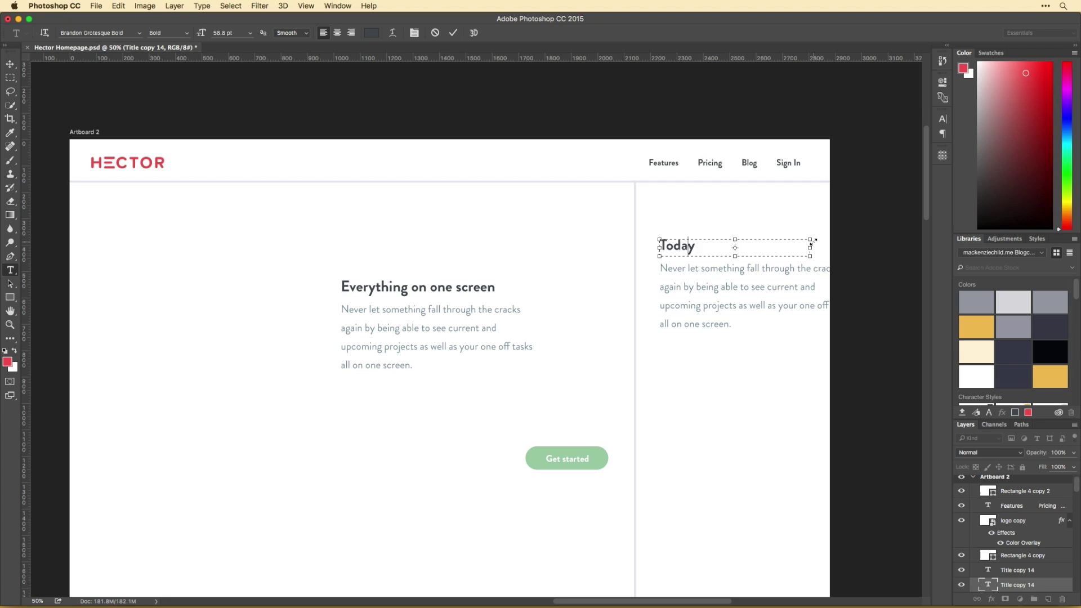
{"action": "left_click_drag", "start_coordinate": [735, 240], "coordinate": [735, 220]}
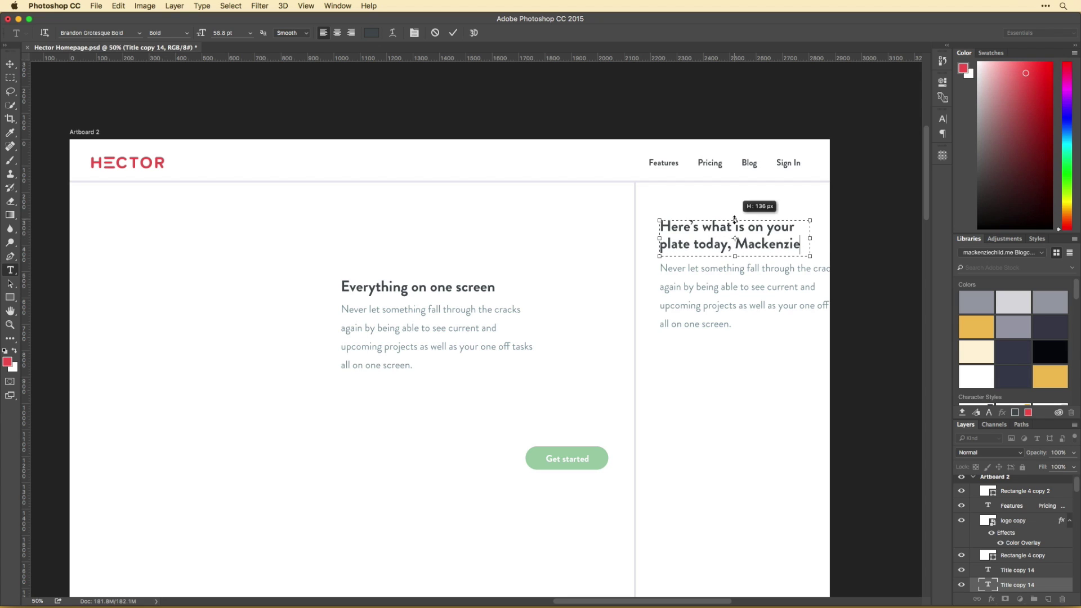
{"action": "left_click", "coordinate": [726, 268]}
{"action": "left_click_drag", "start_coordinate": [857, 297], "coordinate": [805, 298]}
{"action": "key", "text": "ctrl+Return"}
{"action": "key", "text": "v"}
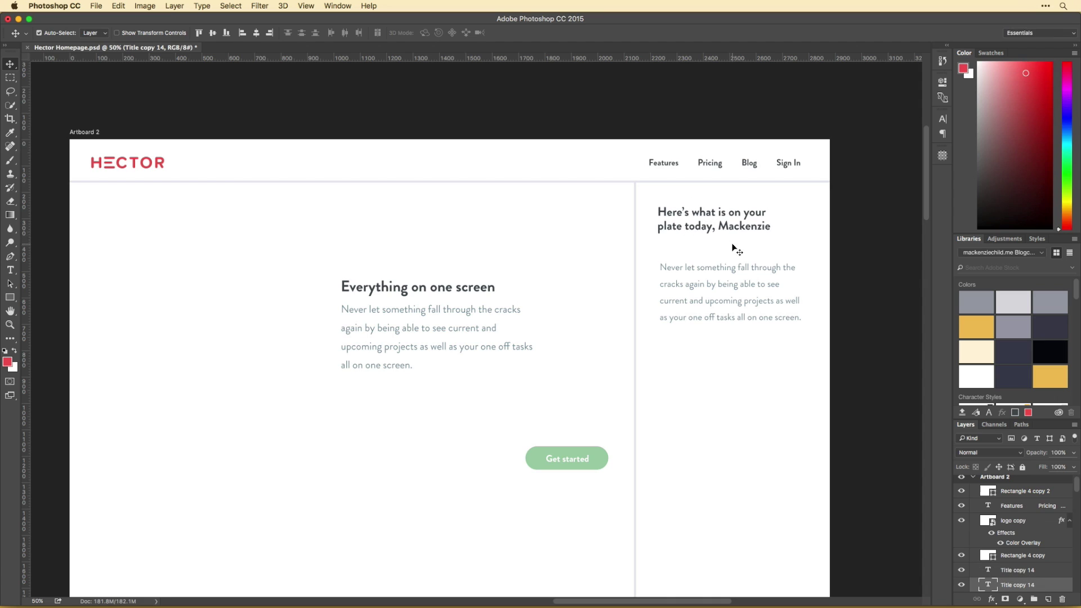
Widen the sidebar greeting's text box and add a period after the name.
{"action": "double_click", "coordinate": [687, 231]}
{"action": "left_click_drag", "start_coordinate": [789, 221], "coordinate": [828, 221]}
{"action": "type", "text": "."}
{"action": "key", "text": "ctrl+Return"}
Duplicate the greeting below itself as a "Todos" subheading in Bold, 35.18 pt, using the logo's red.
{"action": "left_click_drag", "start_coordinate": [708, 272], "coordinate": [706, 264]}
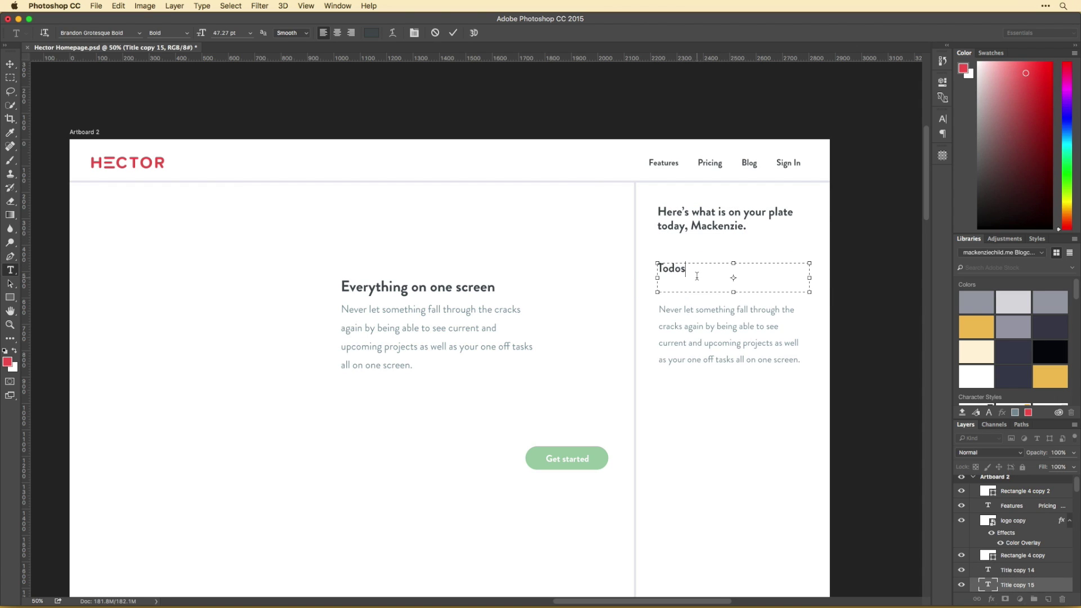
{"action": "key", "text": "ctrl+Return"}
{"action": "left_click", "coordinate": [675, 269]}
{"action": "double_click", "coordinate": [676, 269]}
{"action": "left_click", "coordinate": [169, 32]}
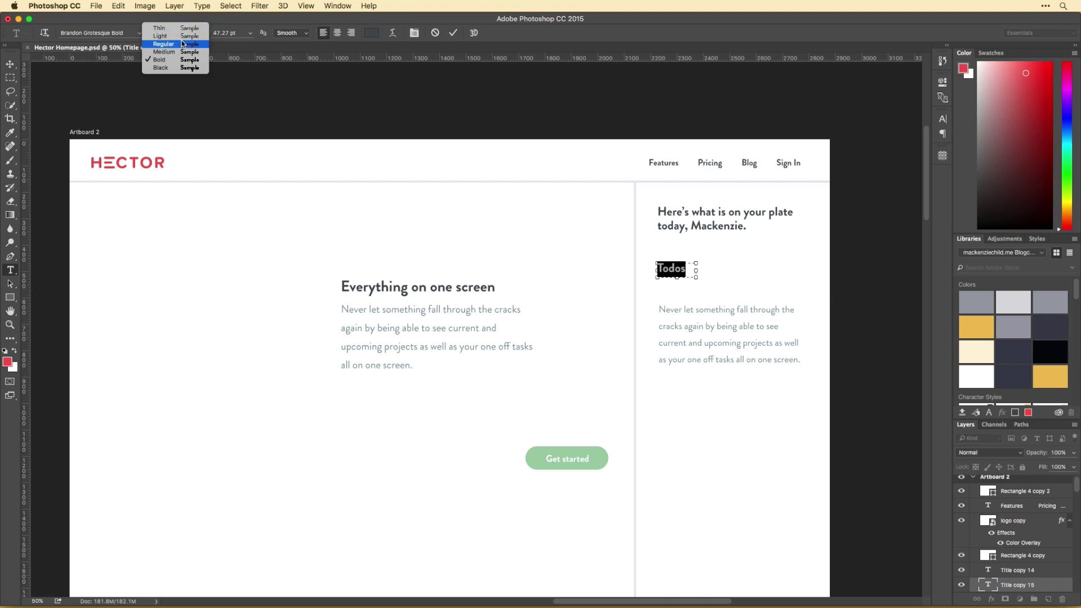
{"action": "left_click", "coordinate": [169, 57]}
{"action": "left_click_drag", "start_coordinate": [201, 33], "coordinate": [128, 11]}
{"action": "left_click", "coordinate": [372, 33]}
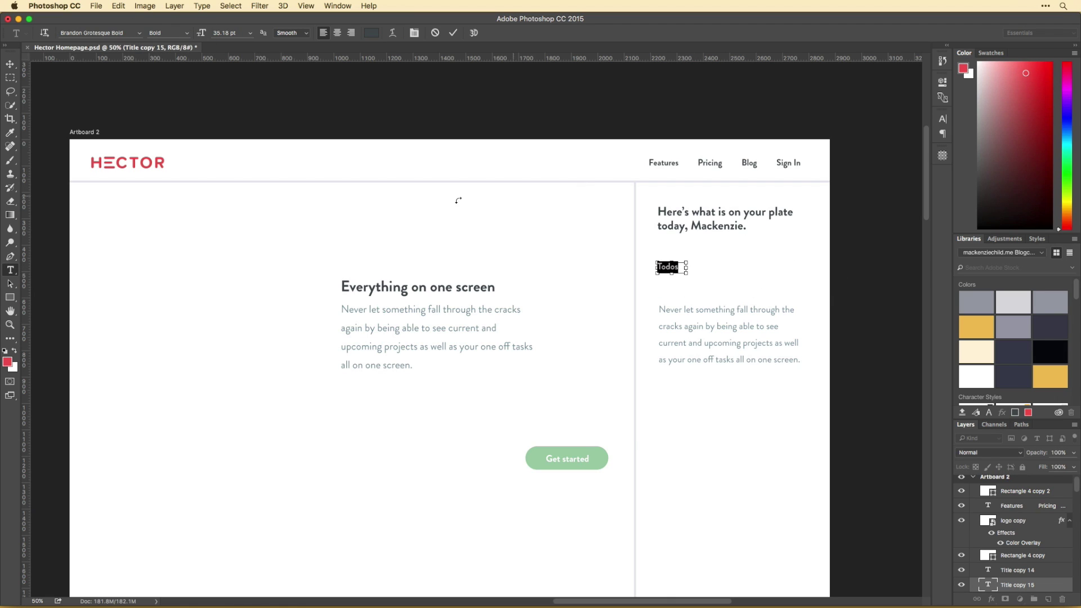
{"action": "left_click", "coordinate": [152, 160]}
{"action": "key", "text": "Return"}
{"action": "key", "text": "ctrl+Return"}
{"action": "key", "text": "v"}
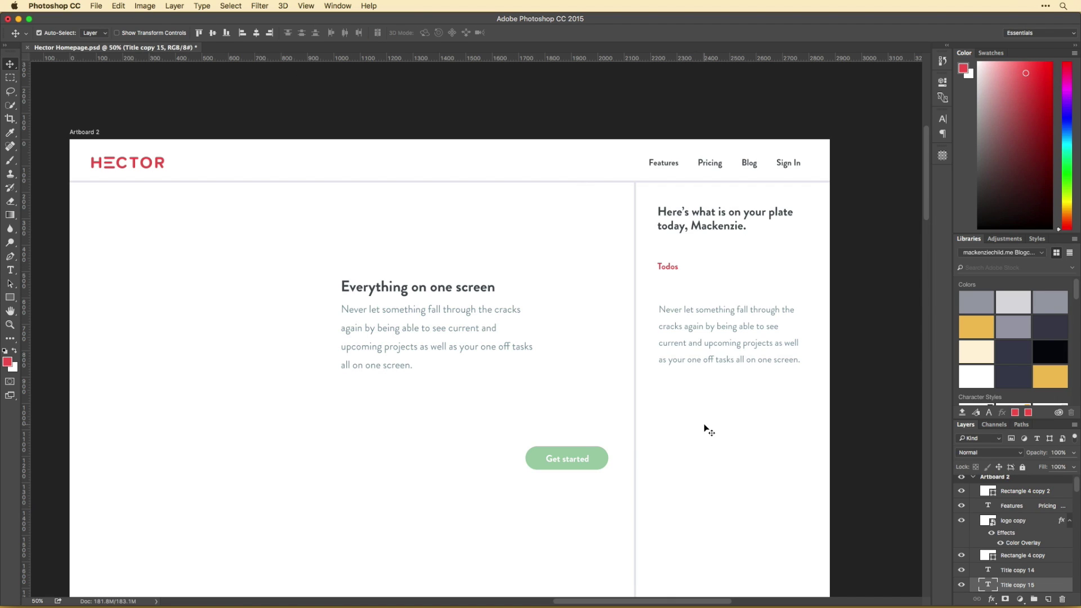
Replace the sidebar paragraph with "Convert that thing to the other thing." and move it up beneath the Todos subheading.
{"action": "double_click", "coordinate": [688, 327]}
{"action": "type", "text": "Do this one thing"}
{"action": "key", "text": "ctrl+a"}
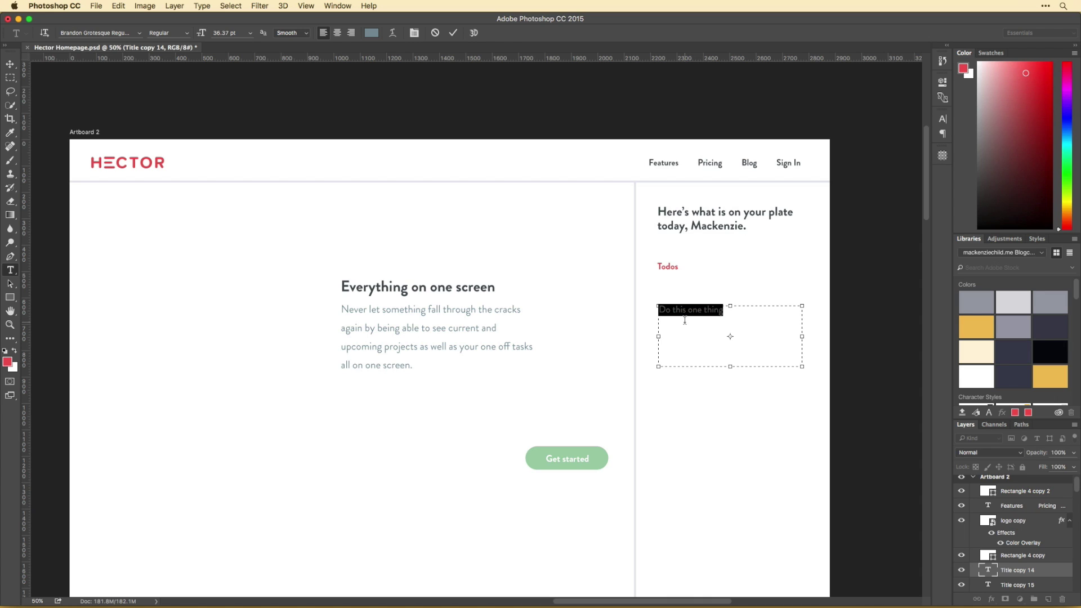
{"action": "type", "text": "Finish"}
{"action": "key", "text": "ctrl+a"}
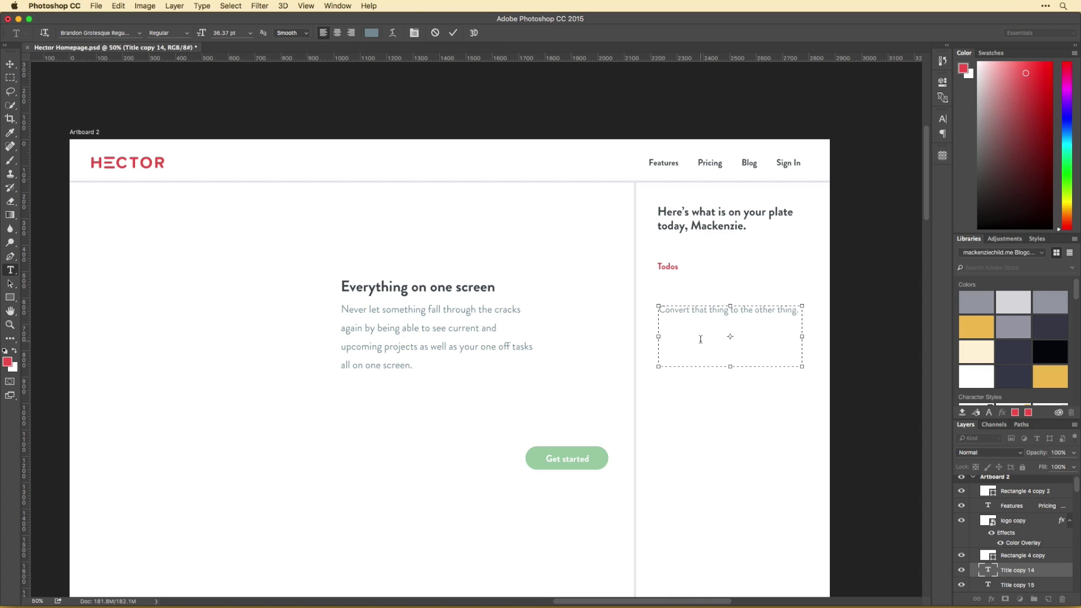
{"action": "key", "text": "ctrl+Return"}
{"action": "key", "text": "v"}
{"action": "left_click_drag", "start_coordinate": [705, 315], "coordinate": [707, 294]}
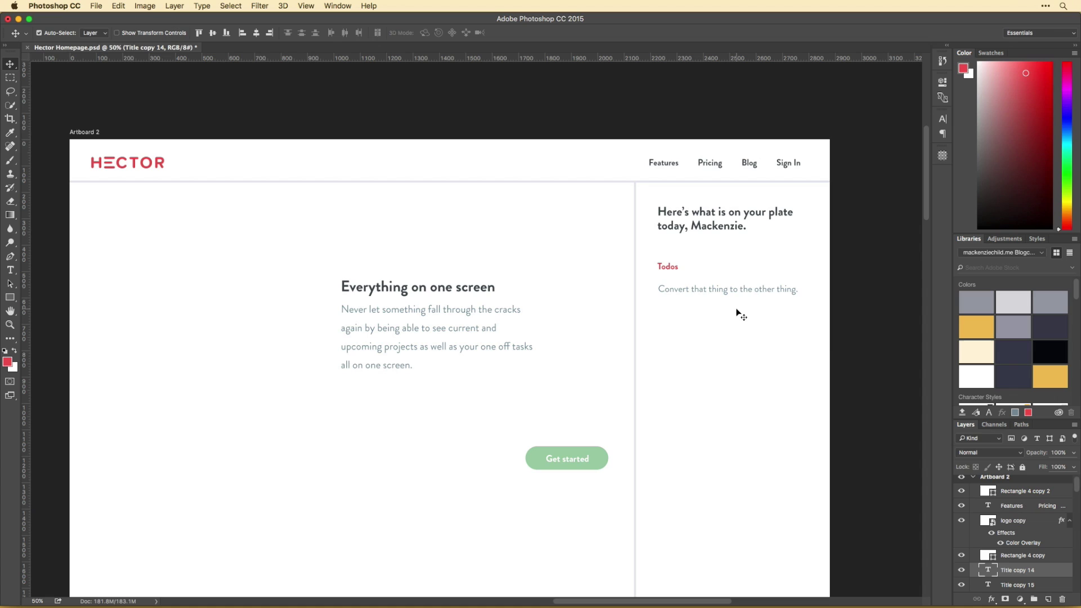
Add the todo lines "Do another thing.", "Call mom." and "Do that one thing for that other thing so that I can do that one thing.".
{"action": "double_click", "coordinate": [735, 309]}
{"action": "key", "text": "Return"}
{"action": "type", "text": "Do another thing."}
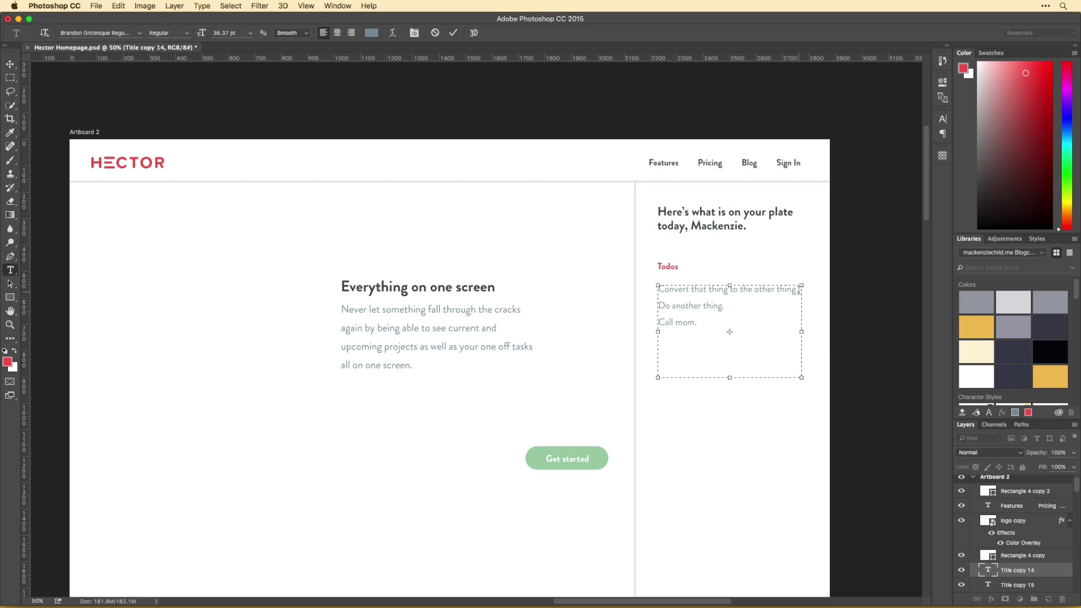
{"action": "type", "text": "that one thing."}
{"action": "key", "text": "ctrl+Return"}
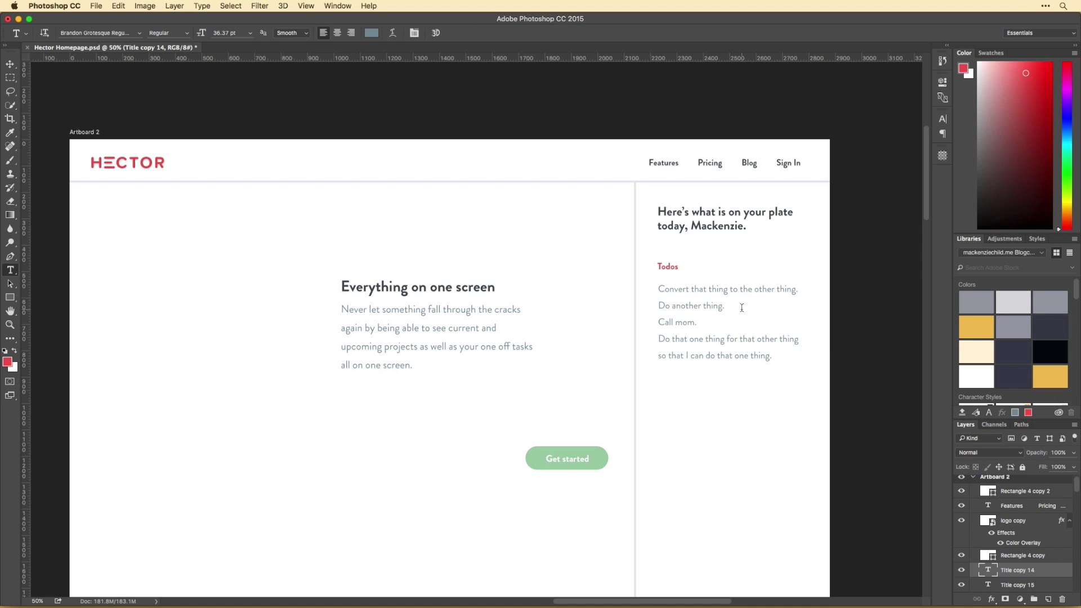
Separate "Convert that thing to the other thing." and "Do another thing." into their own text layers beneath the Todos subheading.
{"action": "key", "text": "ctrl+j"}
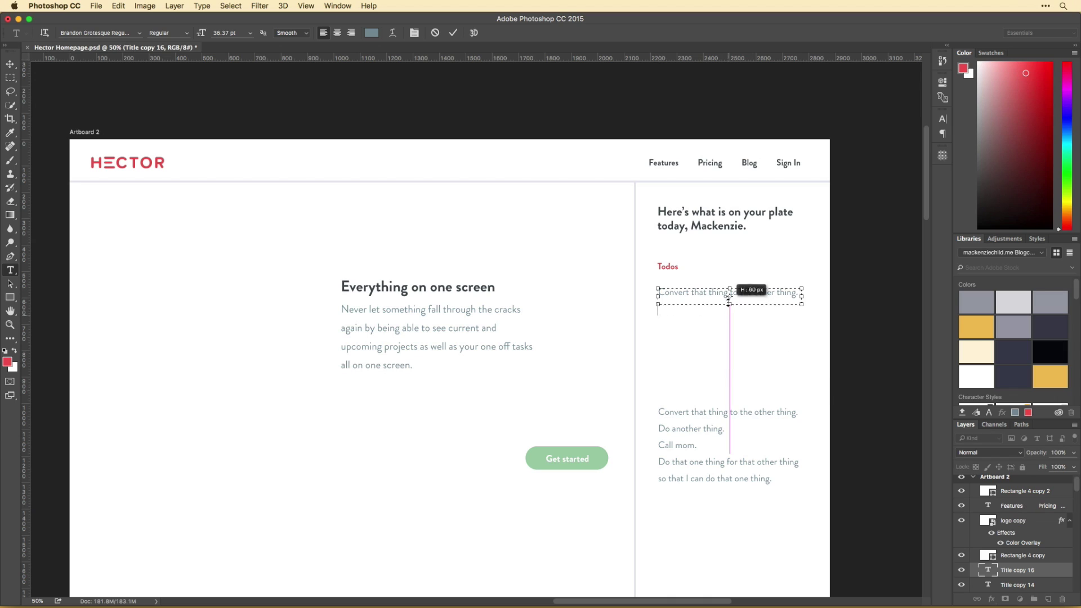
{"action": "key", "text": "ctrl+j"}
{"action": "left_click", "coordinate": [700, 345]}
{"action": "left_click_drag", "start_coordinate": [734, 420], "coordinate": [727, 304]}
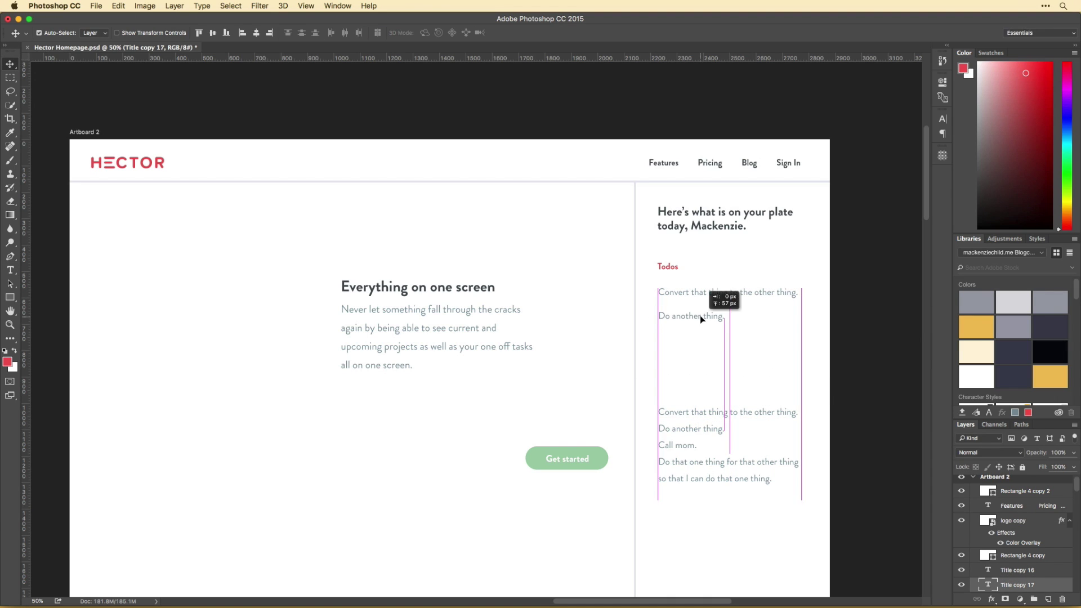
Separate "Call mom." and the long last todo into their own text layers and space the four todos vertically.
{"action": "key", "text": "ctrl+j"}
{"action": "left_click_drag", "start_coordinate": [659, 346], "coordinate": [800, 379]}
{"action": "key", "text": "BackSpace"}
{"action": "left_click_drag", "start_coordinate": [658, 407], "coordinate": [825, 404]}
{"action": "key", "text": "BackSpace"}
{"action": "key", "text": "ctrl+Return"}
{"action": "left_click_drag", "start_coordinate": [742, 392], "coordinate": [744, 386]}
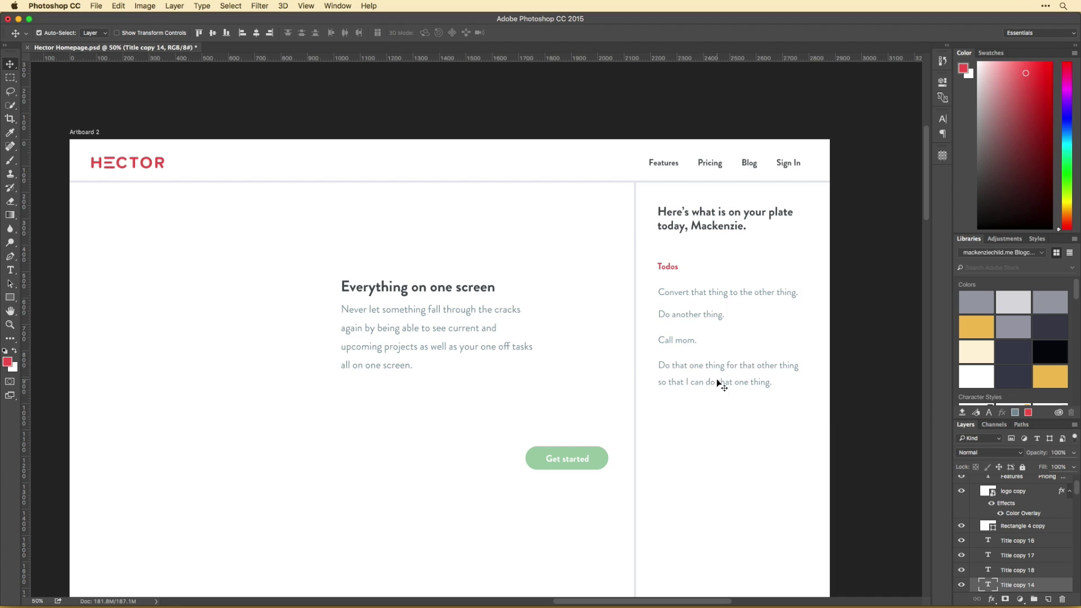
{"action": "left_click_drag", "start_coordinate": [688, 345], "coordinate": [690, 348]}
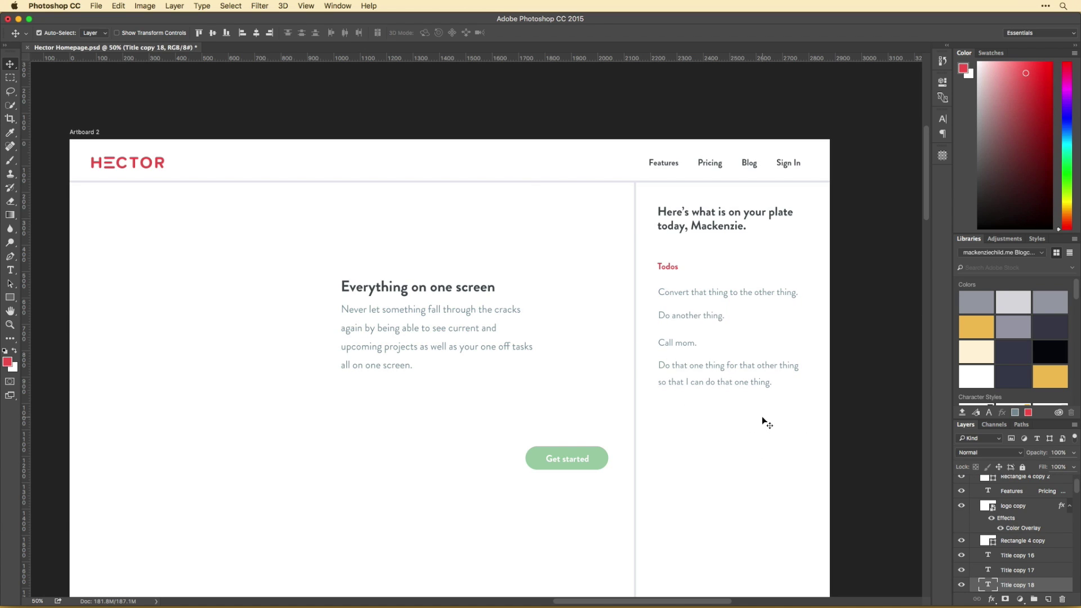
Change the red subheading's text to "Todos due today".
{"action": "double_click", "coordinate": [668, 267]}
{"action": "type", "text": "due today"}
{"action": "key", "text": "ctrl+Return"}
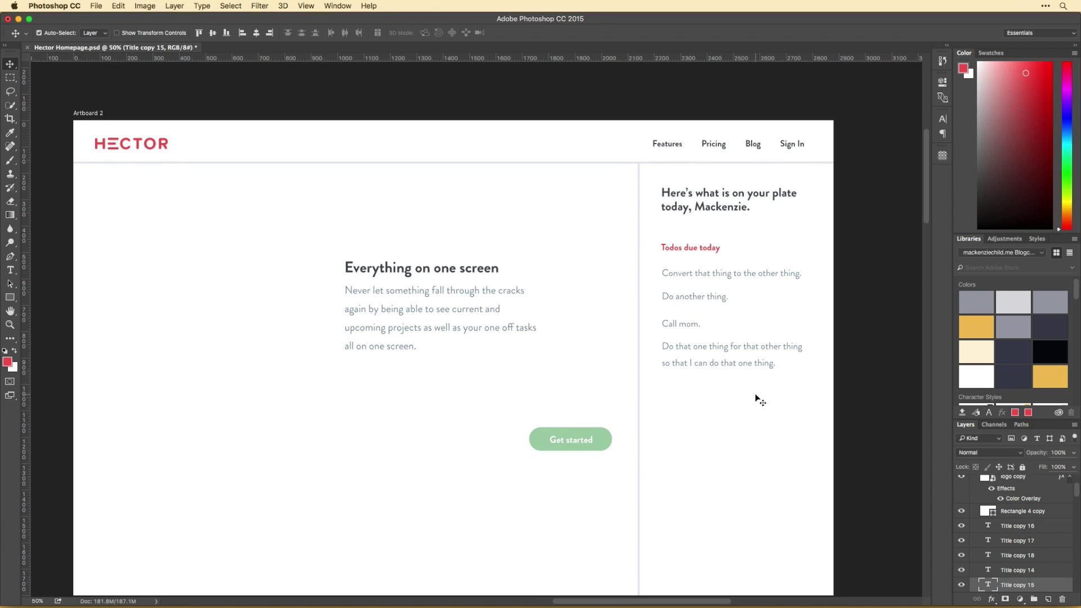
Insert a "·" bullet at the start of each of the four todo items.
{"action": "scroll", "coordinate": [755, 400], "scroll_direction": "left", "scroll_amount": 4}
{"action": "scroll", "coordinate": [755, 400], "scroll_direction": "down", "scroll_amount": 2}
{"action": "double_click", "coordinate": [776, 274]}
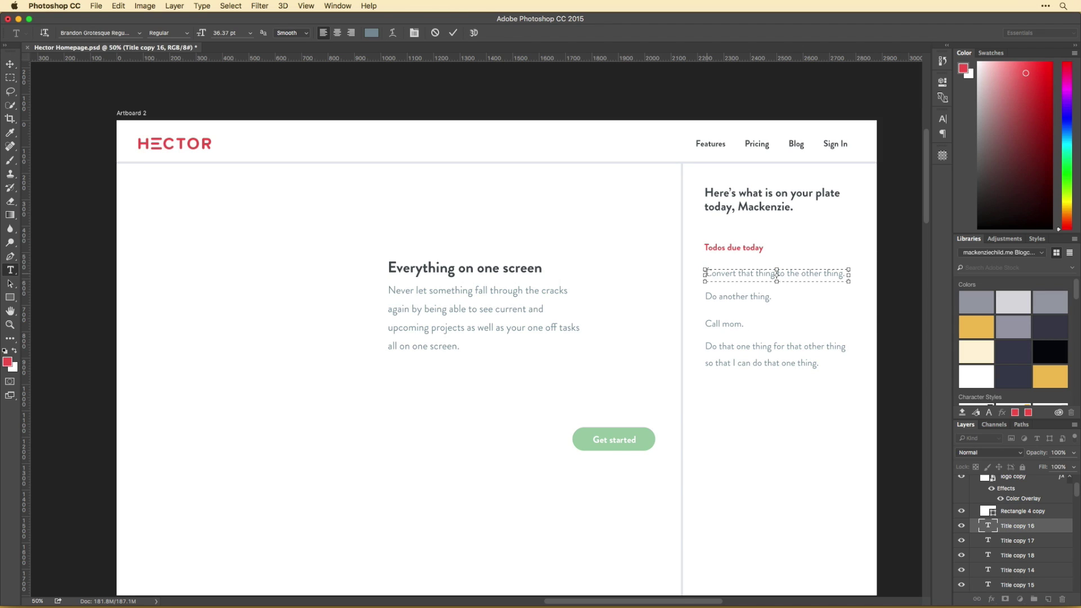
{"action": "type", "text": "·"}
{"action": "left_click", "coordinate": [705, 297]}
{"action": "type", "text": "·"}
{"action": "left_click", "coordinate": [706, 324]}
{"action": "type", "text": "·"}
{"action": "key", "text": "ctrl+Return"}
{"action": "left_click", "coordinate": [708, 342]}
{"action": "type", "text": "·"}
{"action": "key", "text": "ctrl+Return"}
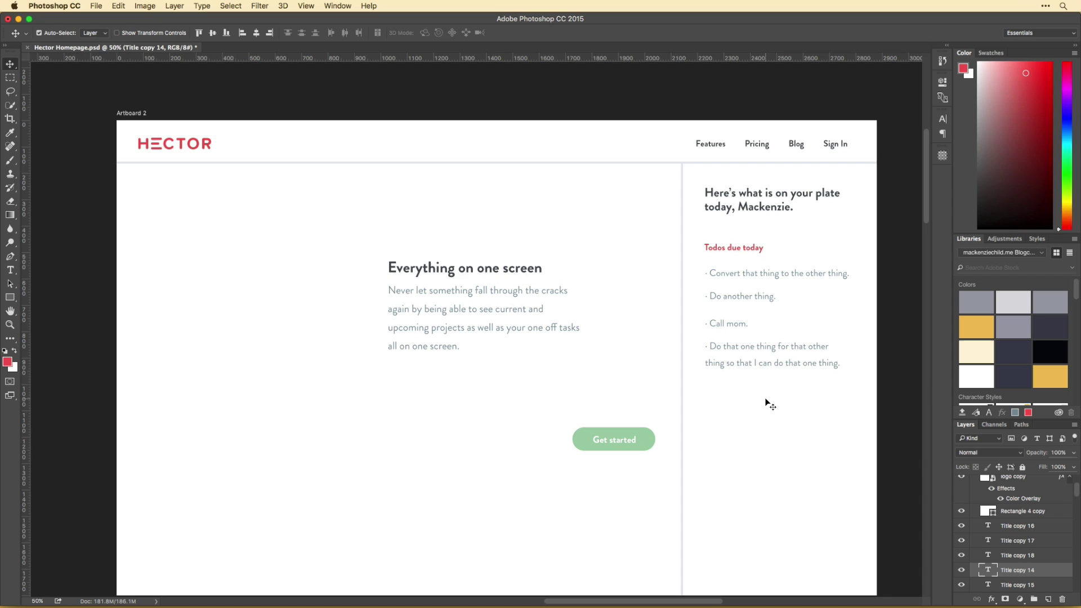
Duplicate the subheading and first two todos below as "Projects due today", and move all the sidebar text to the artboard's left side.
{"action": "scroll", "coordinate": [764, 351], "scroll_direction": "down", "scroll_amount": 1}
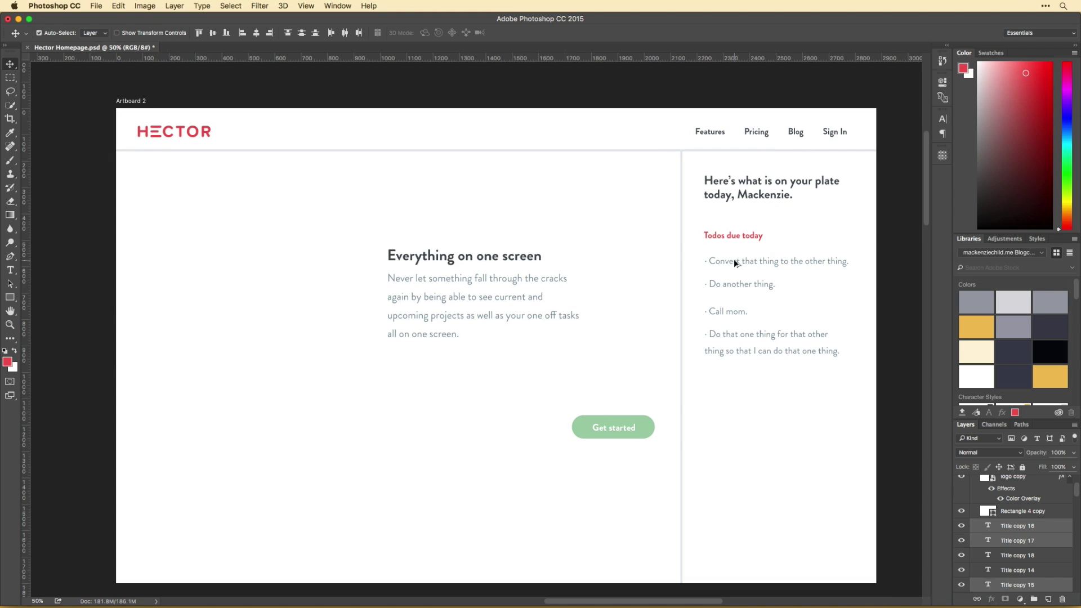
{"action": "left_click_drag", "start_coordinate": [734, 259], "coordinate": [201, 389]}
{"action": "double_click", "coordinate": [714, 392]}
{"action": "type", "text": "Projects"}
{"action": "key", "text": "ctrl+Return"}
{"action": "scroll", "coordinate": [809, 442], "scroll_direction": "left", "scroll_amount": 2}
{"action": "key", "text": "v"}
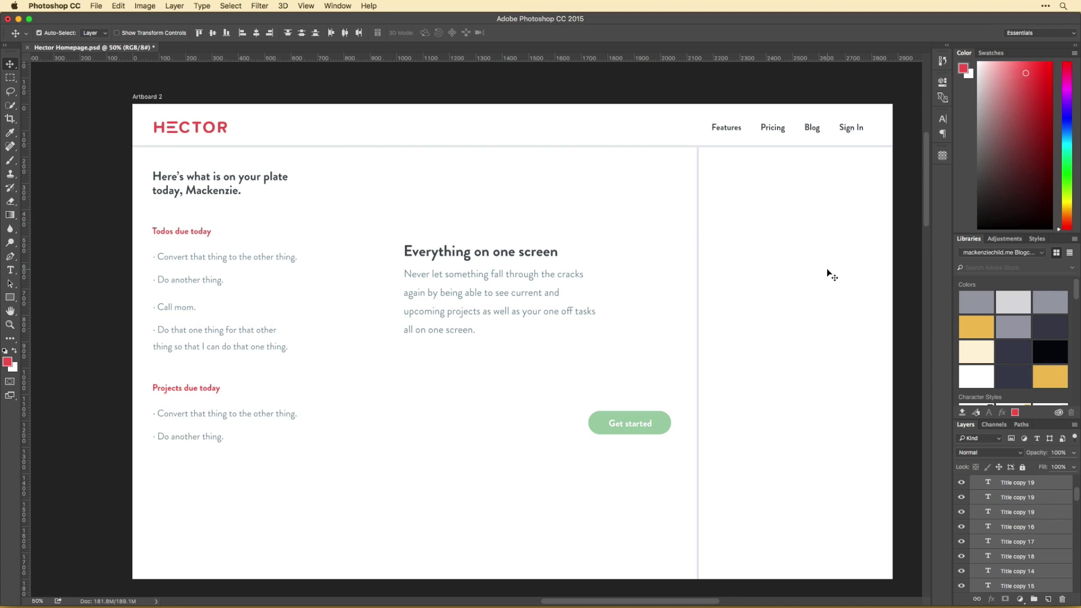
Move the vertical divider beside the left sidebar text and shift the "Everything on one screen" heading and paragraph to the right.
{"action": "left_click_drag", "start_coordinate": [698, 225], "coordinate": [330, 225]}
{"action": "left_click_drag", "start_coordinate": [459, 231], "coordinate": [612, 230]}
{"action": "left_click", "coordinate": [492, 352]}
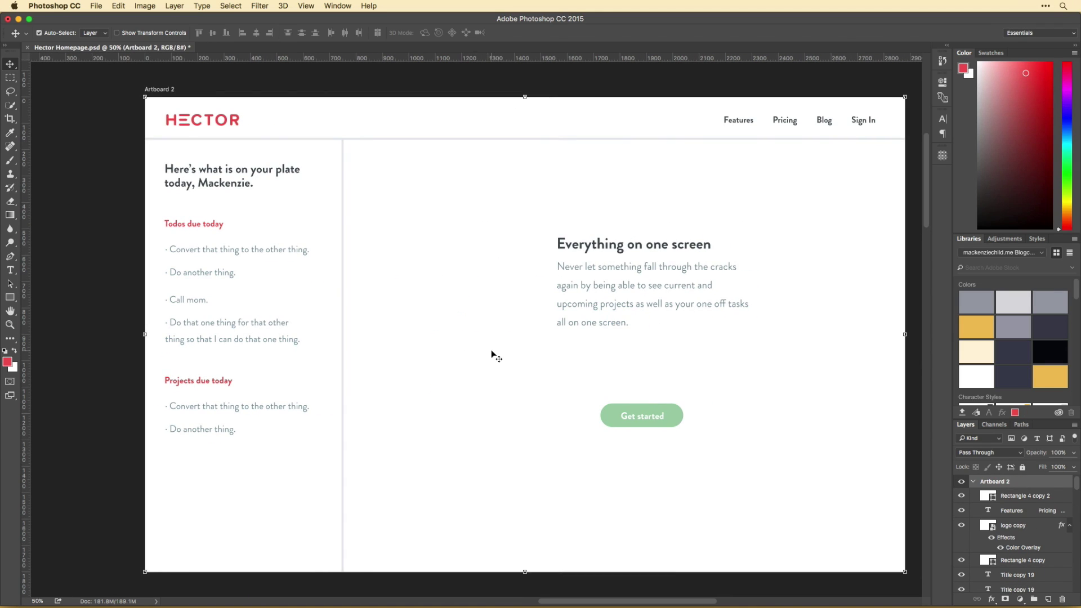
Change the first item under Projects due today to "Blah Blah Wordpress Theme" and delete the second item.
{"action": "double_click", "coordinate": [242, 407]}
{"action": "type", "text": "Wo"}
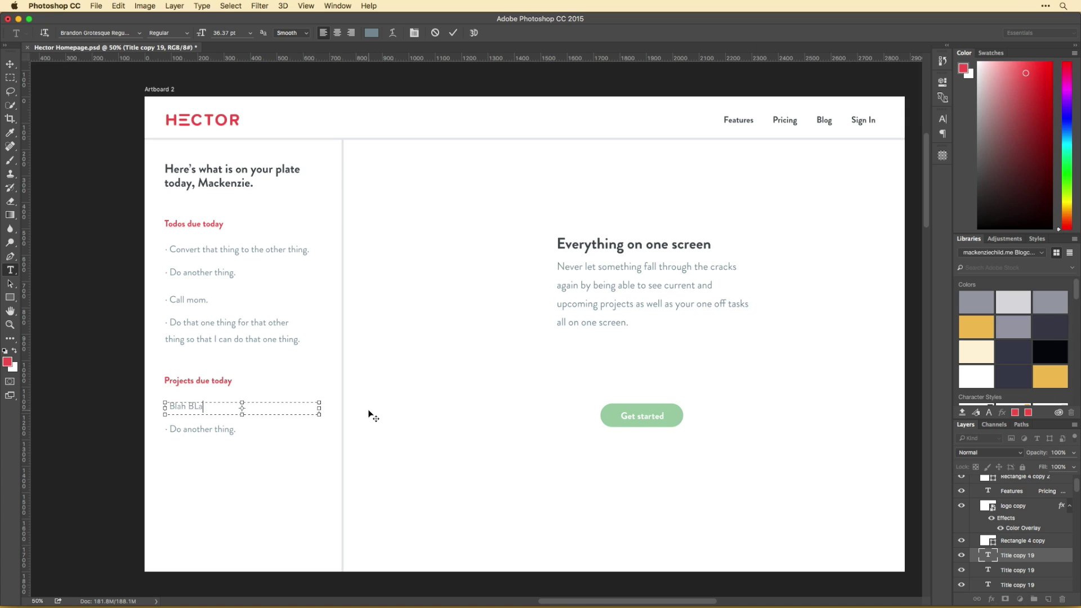
{"action": "key", "text": "super+Return"}
{"action": "key", "text": "v"}
{"action": "left_click", "coordinate": [225, 430]}
{"action": "key", "text": "Delete"}
Move all of the left sidebar's text down slightly.
{"action": "scroll", "coordinate": [249, 449], "scroll_direction": "right", "scroll_amount": 3}
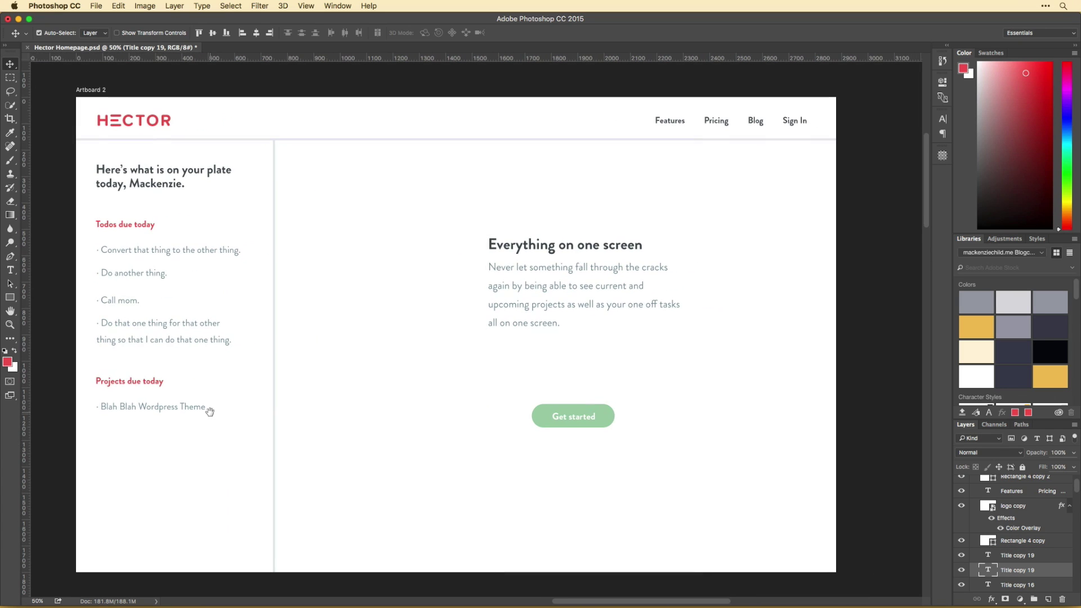
{"action": "left_click_drag", "start_coordinate": [190, 418], "coordinate": [97, 125]}
{"action": "left_click", "coordinate": [389, 201]}
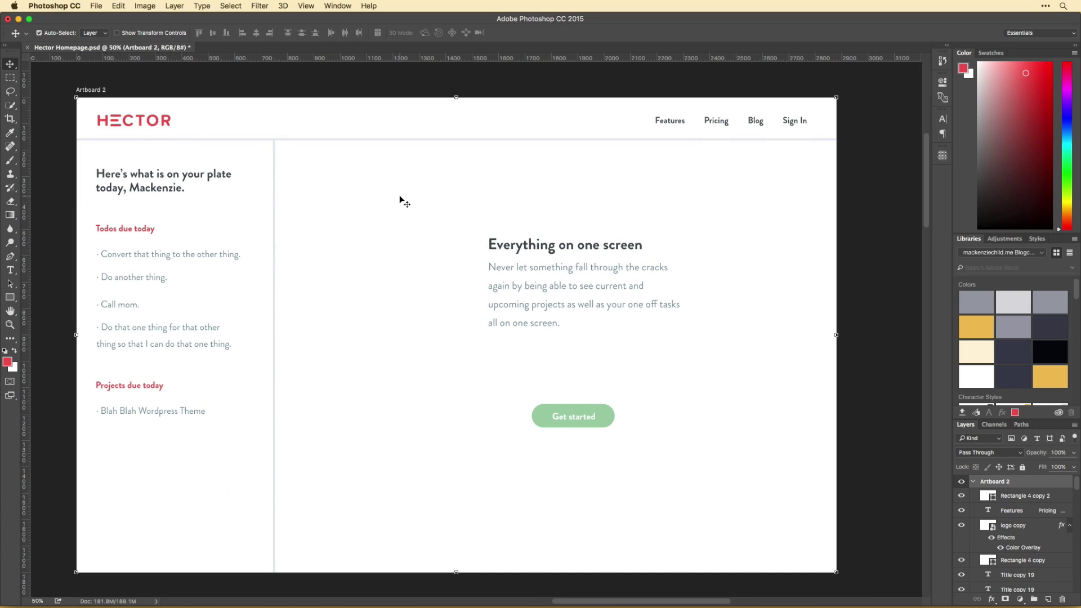
Duplicate the greeting heading into the main area just past the divider and change its text to "Projects".
{"action": "left_click_drag", "start_coordinate": [130, 180], "coordinate": [335, 180]}
{"action": "double_click", "coordinate": [334, 180]}
{"action": "type", "text": "Projects"}
{"action": "key", "text": "super+Return"}
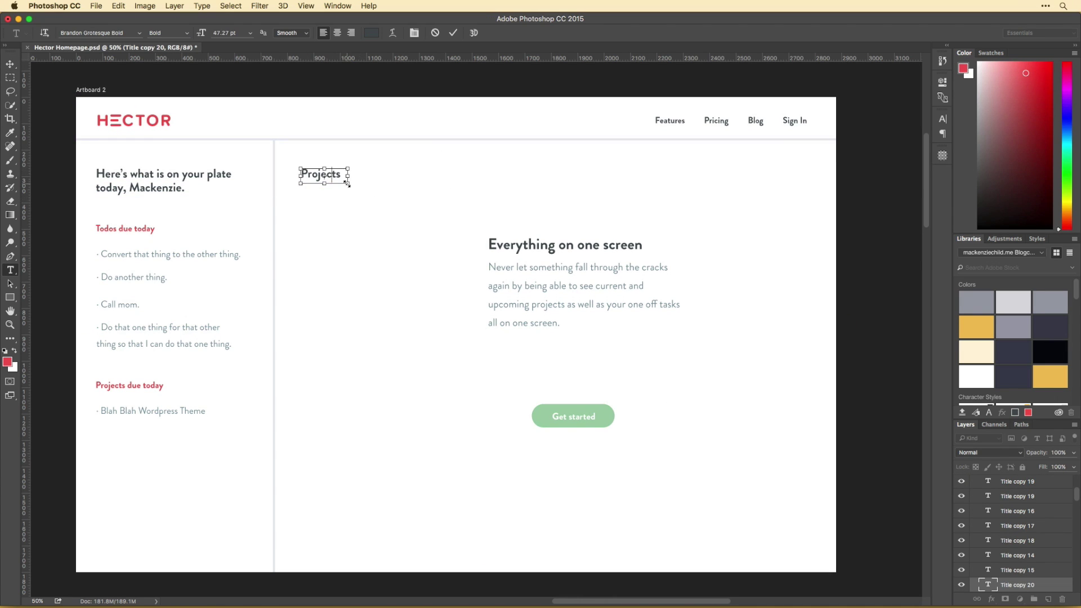
Duplicate the "Everything on one screen" paragraph across from the Projects heading as right-aligned text reading "All Projects Upcoming Active Completed".
{"action": "key", "text": "v"}
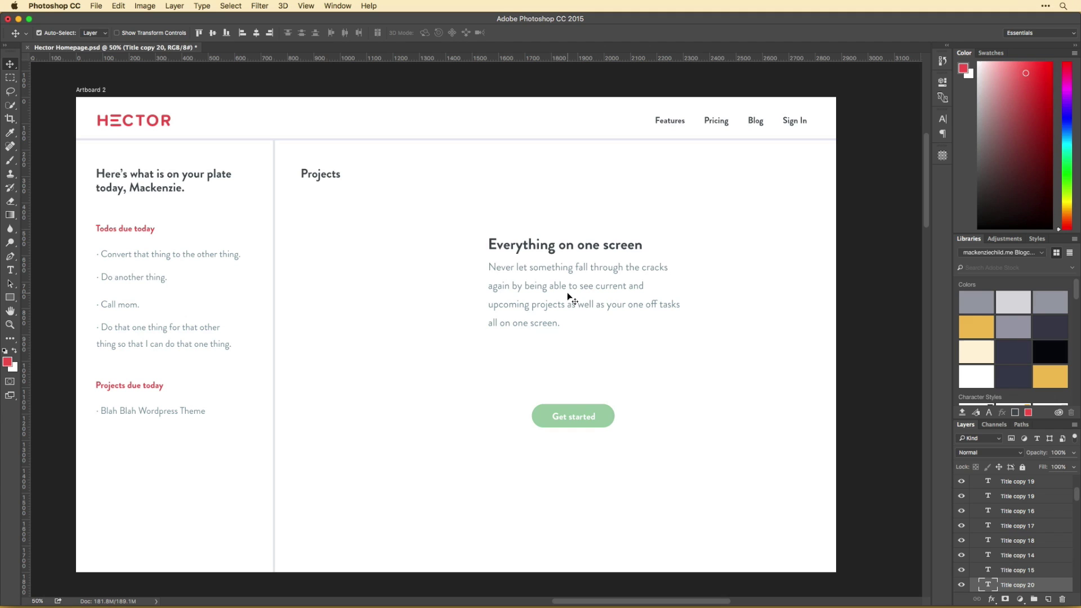
{"action": "left_click_drag", "start_coordinate": [599, 263], "coordinate": [600, 180]}
{"action": "double_click", "coordinate": [600, 180]}
{"action": "left_click_drag", "start_coordinate": [687, 230], "coordinate": [809, 197]}
{"action": "type", "text": "All Projects"}
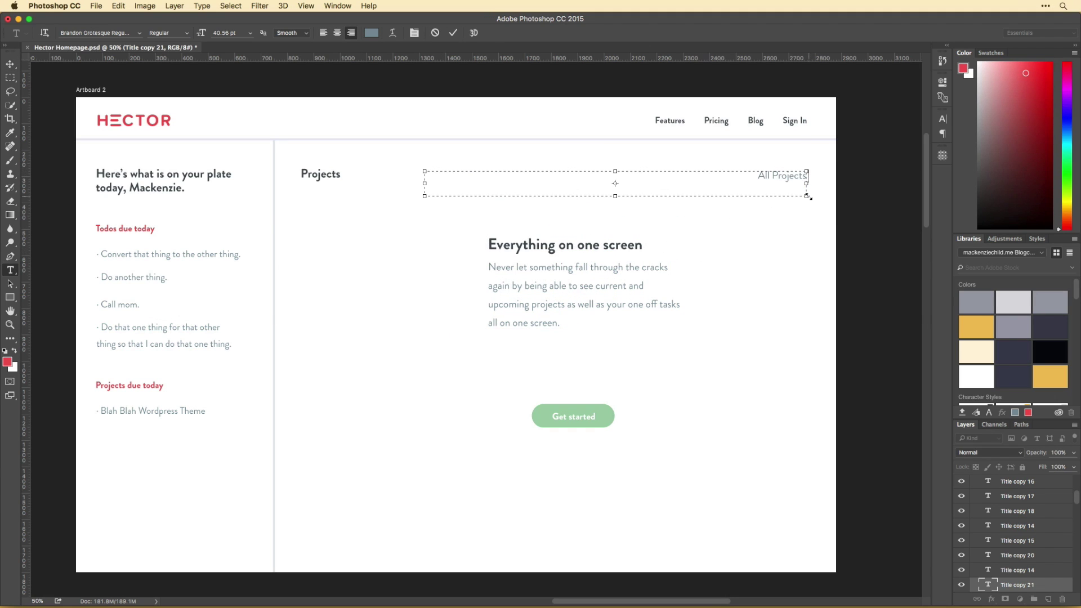
{"action": "type", "text": "    Upcoming    Active    Completed"}
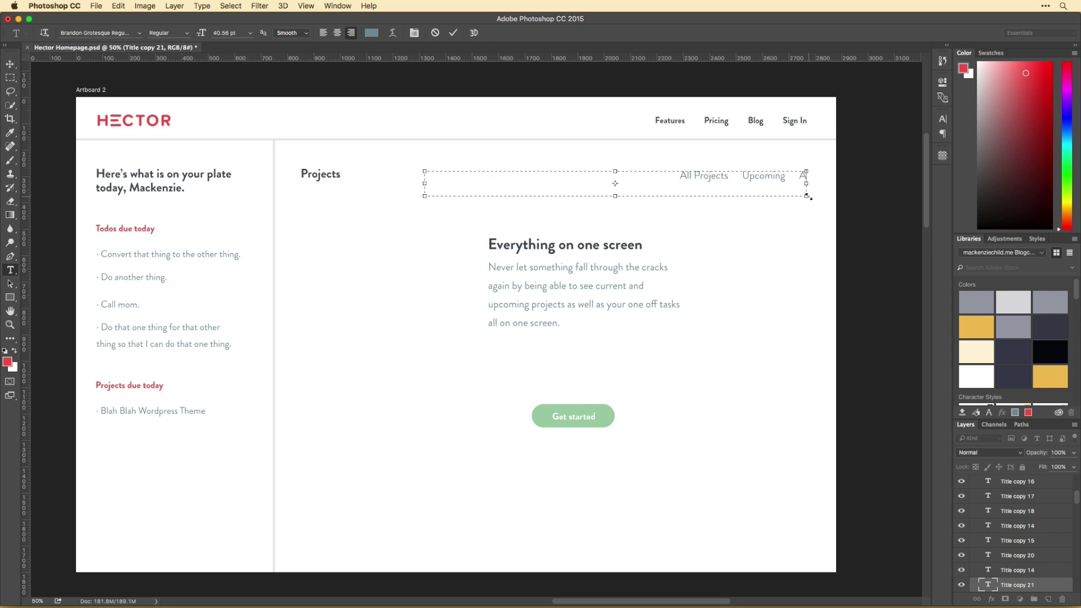
Scale the project filter text row down to 30.92 pt.
{"action": "key", "text": "ctrl+a"}
{"action": "key", "text": "ctrl+shift+comma"}
{"action": "key", "text": "ctrl+shift+comma"}
{"action": "key", "text": "ctrl+shift+comma"}
{"action": "key", "text": "ctrl+shift+comma"}
{"action": "key", "text": "ctrl+shift+comma"}
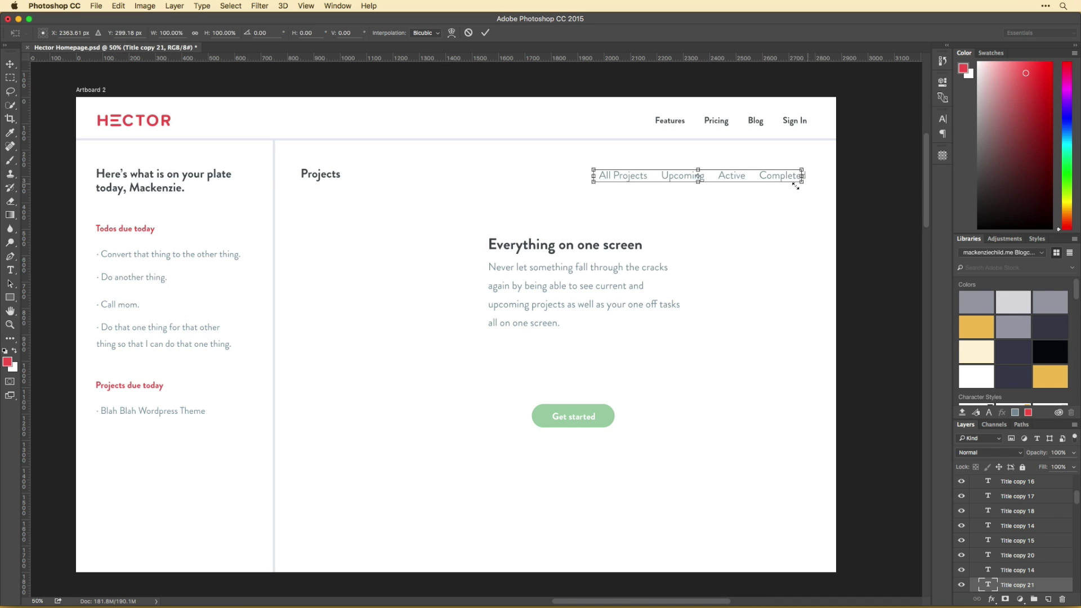
{"action": "key", "text": "ctrl+Return"}
{"action": "key", "text": "v"}
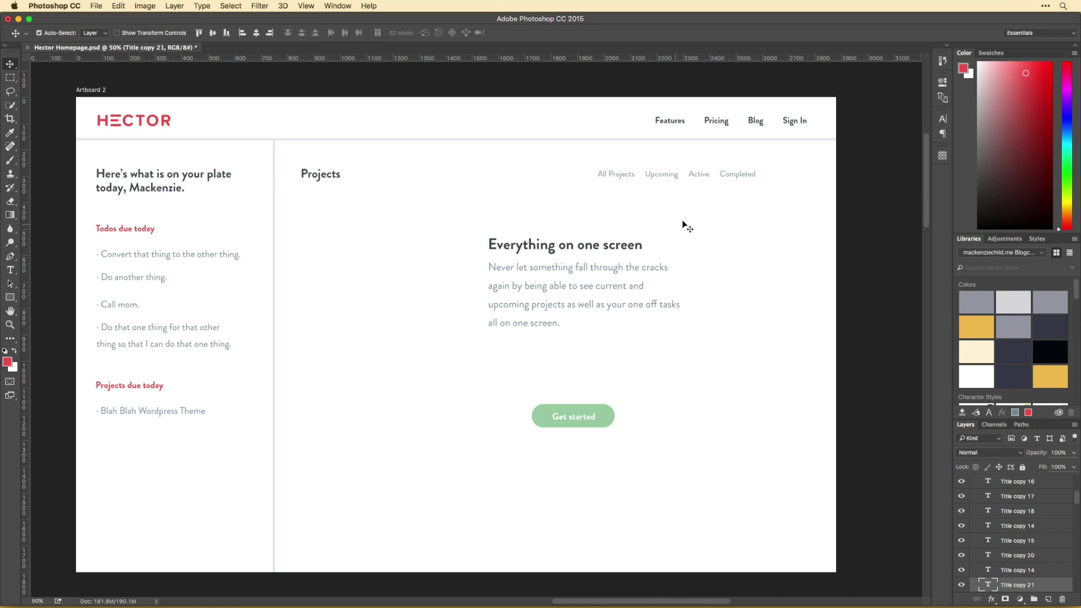
Change the green button's label from "Get started" to "New project".
{"action": "double_click", "coordinate": [570, 417]}
{"action": "type", "text": "New project"}
{"action": "key", "text": "ctrl+a"}
{"action": "key", "text": "ctrl+Return"}
{"action": "key", "text": "v"}
Shift the header navigation text left and change its links to "Projects Todos Settings Sign Out".
{"action": "left_click_drag", "start_coordinate": [705, 123], "coordinate": [697, 123]}
{"action": "double_click", "coordinate": [697, 121]}
{"action": "type", "text": "Settin"}
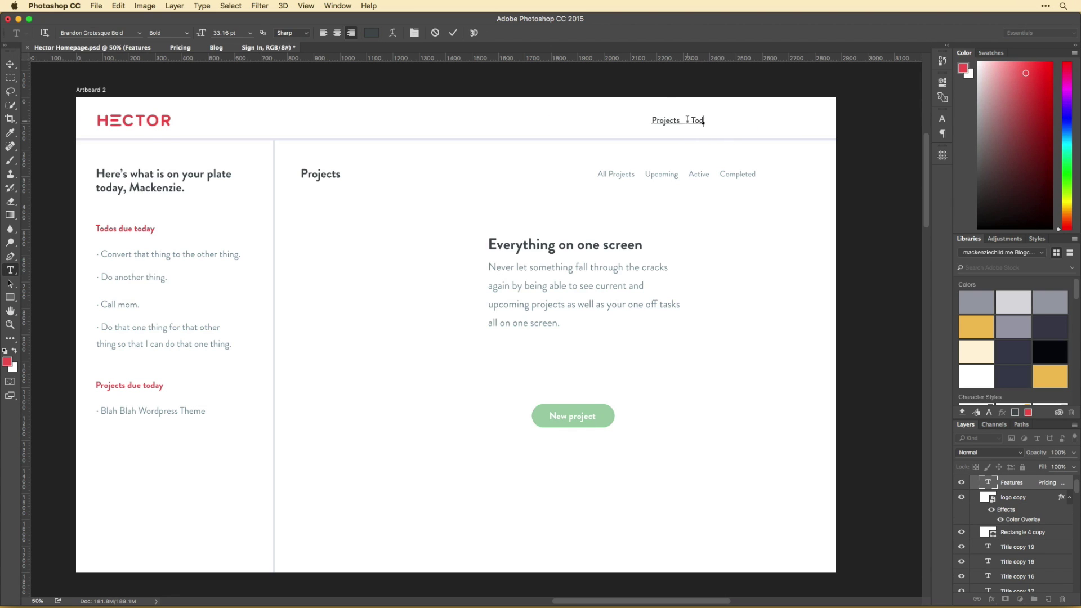
{"action": "type", "text": "gs Sign Out"}
{"action": "key", "text": "ctrl+Return"}
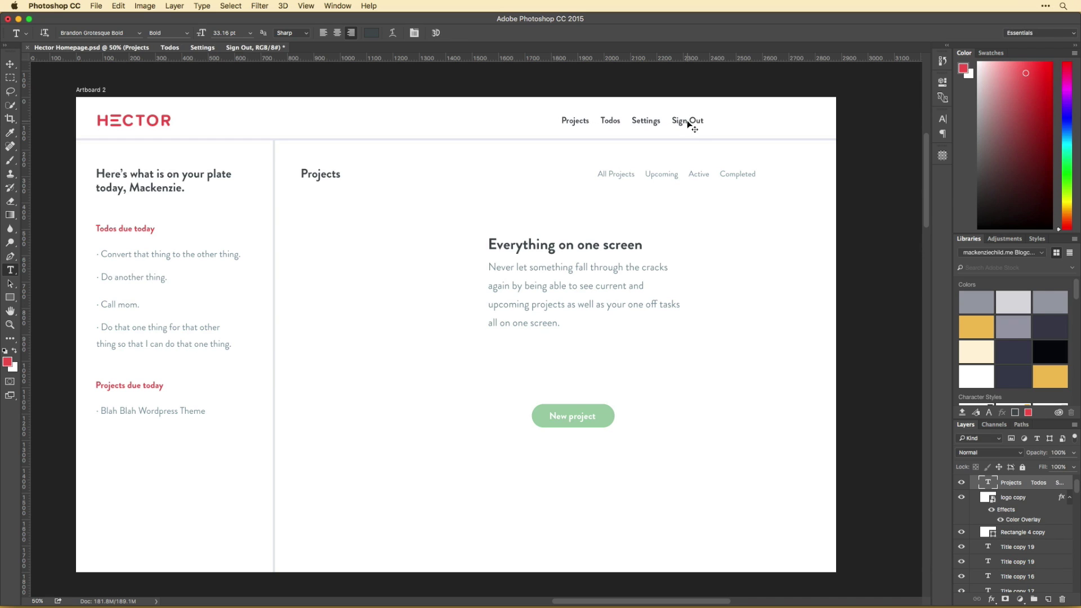
Move the "New project" button into the header's right end and scale it down to fit.
{"action": "key", "text": "v"}
{"action": "left_click_drag", "start_coordinate": [550, 415], "coordinate": [762, 120]}
{"action": "key", "text": "ctrl+t"}
{"action": "key", "text": "Return"}
Shrink the header navigation links to 29.64 pt, widen the gaps between them and align them beside the New project button.
{"action": "key", "text": "t"}
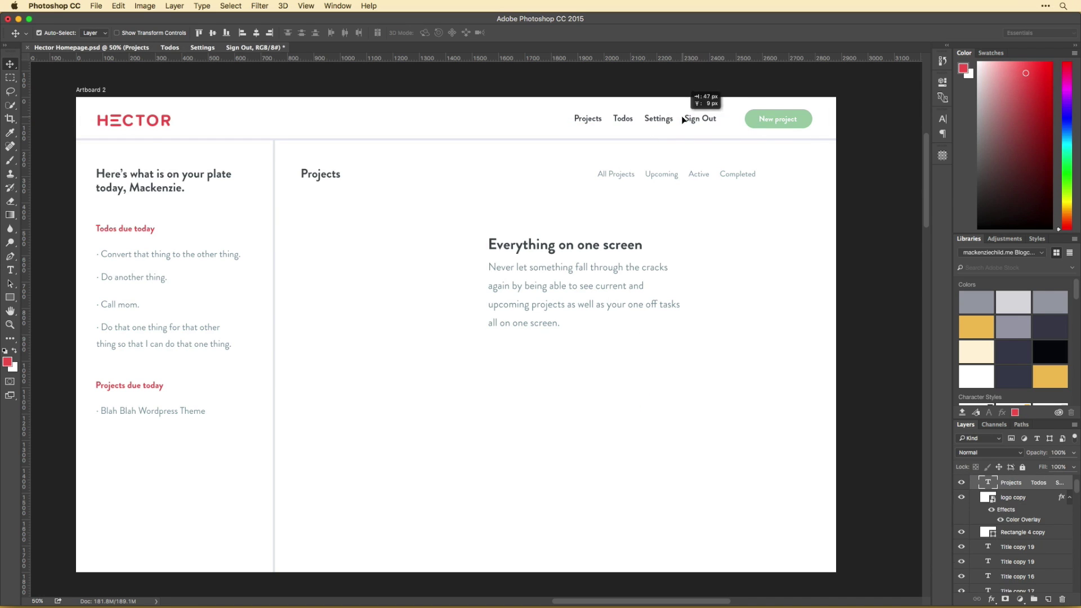
{"action": "left_click", "coordinate": [577, 118]}
{"action": "left_click", "coordinate": [686, 118]}
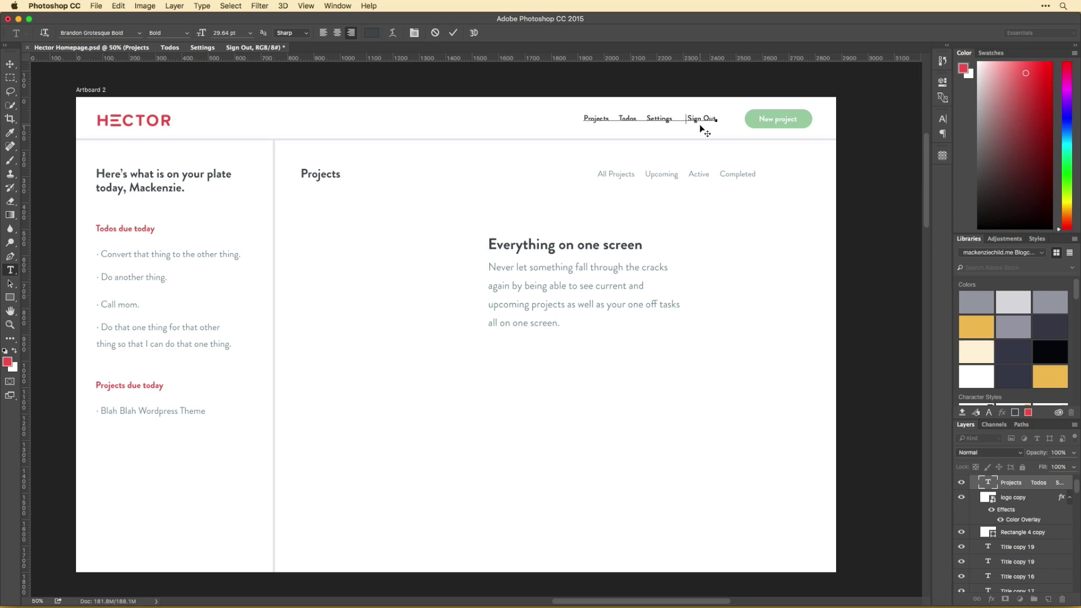
{"action": "key", "text": "ctrl+Return"}
{"action": "key", "text": "v"}
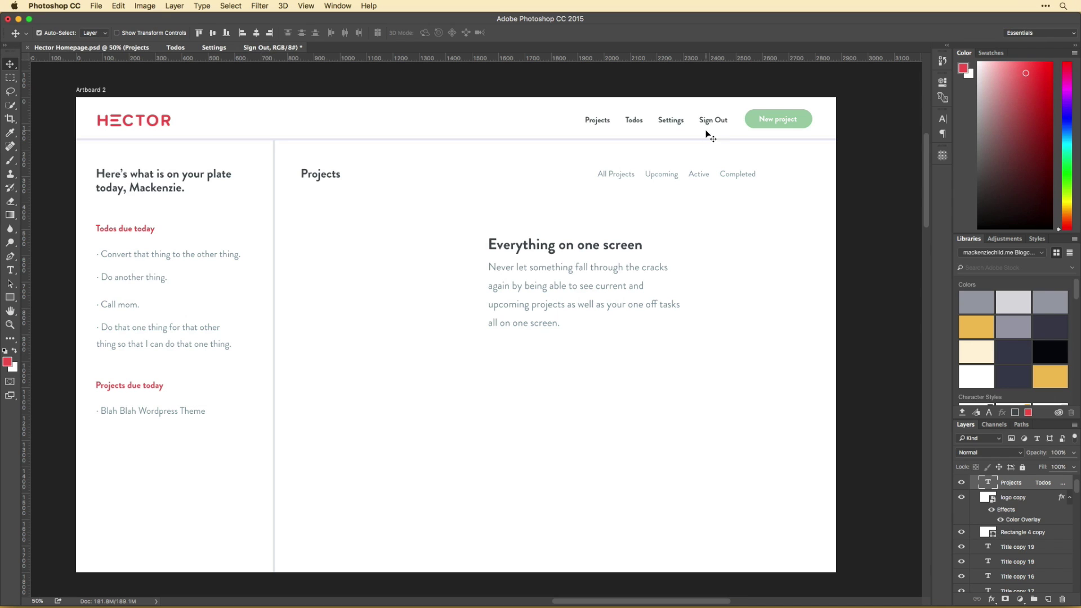
Delete the "Everything on one screen" heading and its paragraph from the main area.
{"action": "scroll", "coordinate": [704, 278], "scroll_direction": "left", "scroll_amount": 2}
{"action": "scroll", "coordinate": [701, 282], "scroll_direction": "right", "scroll_amount": 3}
{"action": "left_click", "coordinate": [622, 297]}
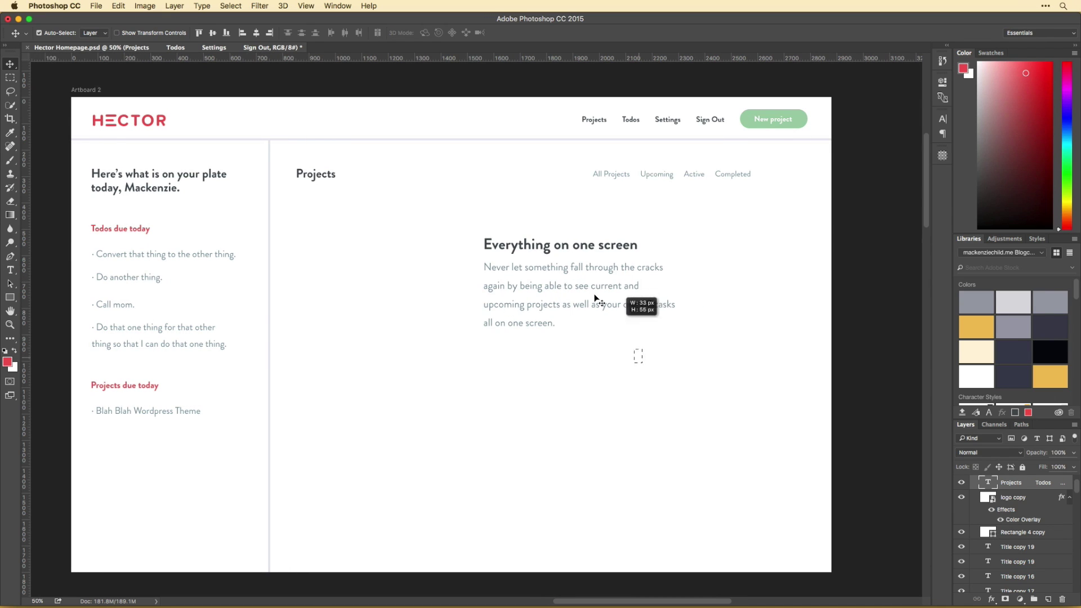
{"action": "key", "text": "BackSpace"}
Shift the project filter links right and give "All Projects" a heavier weight and the logo's red.
{"action": "left_click_drag", "start_coordinate": [721, 171], "coordinate": [771, 171]}
{"action": "double_click", "coordinate": [662, 174]}
{"action": "left_click_drag", "start_coordinate": [644, 174], "coordinate": [683, 174]}
{"action": "left_click", "coordinate": [163, 32]}
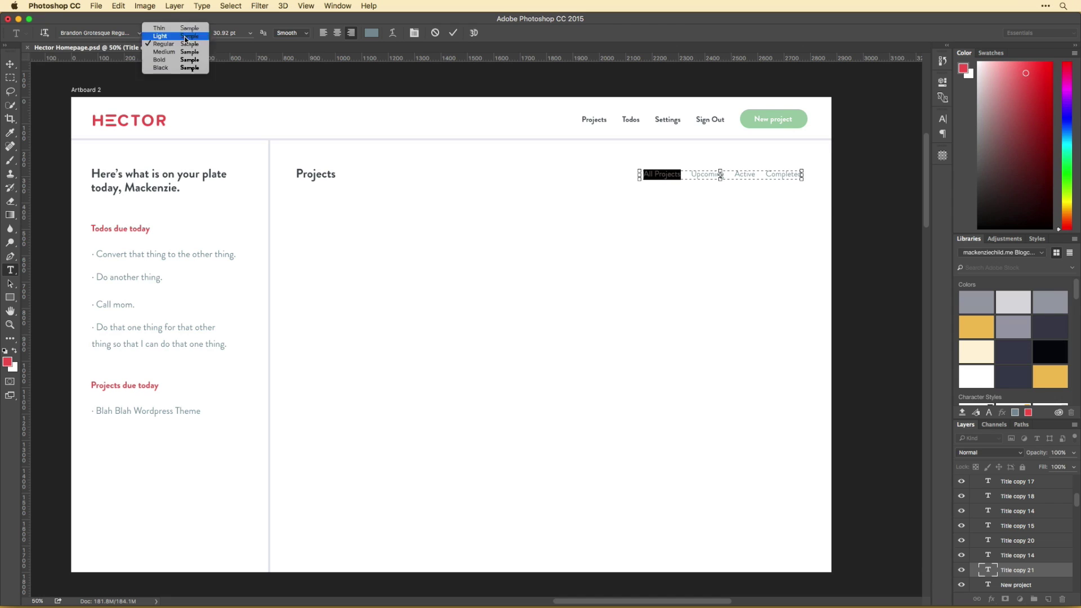
{"action": "left_click", "coordinate": [169, 51]}
{"action": "left_click", "coordinate": [372, 33]}
{"action": "left_click", "coordinate": [159, 120]}
{"action": "key", "text": "Return"}
{"action": "key", "text": "ctrl+Return"}
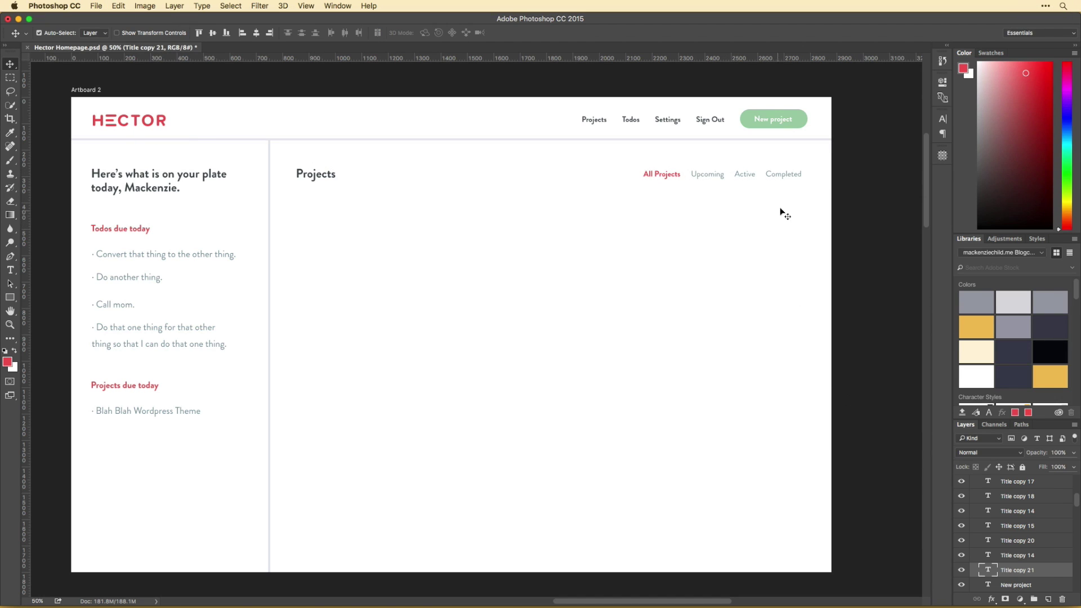
Draw a rounded rectangle about 697 by 492 px with 10 px corners below the Projects heading.
{"action": "scroll", "coordinate": [700, 241], "scroll_direction": "down", "scroll_amount": 1}
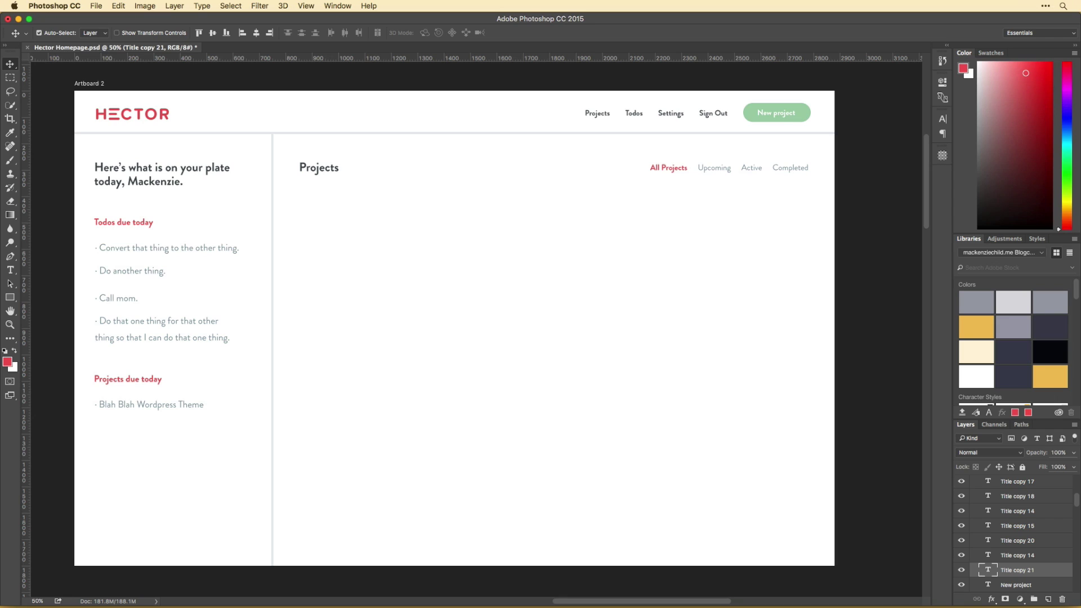
{"action": "left_click", "coordinate": [426, 370]}
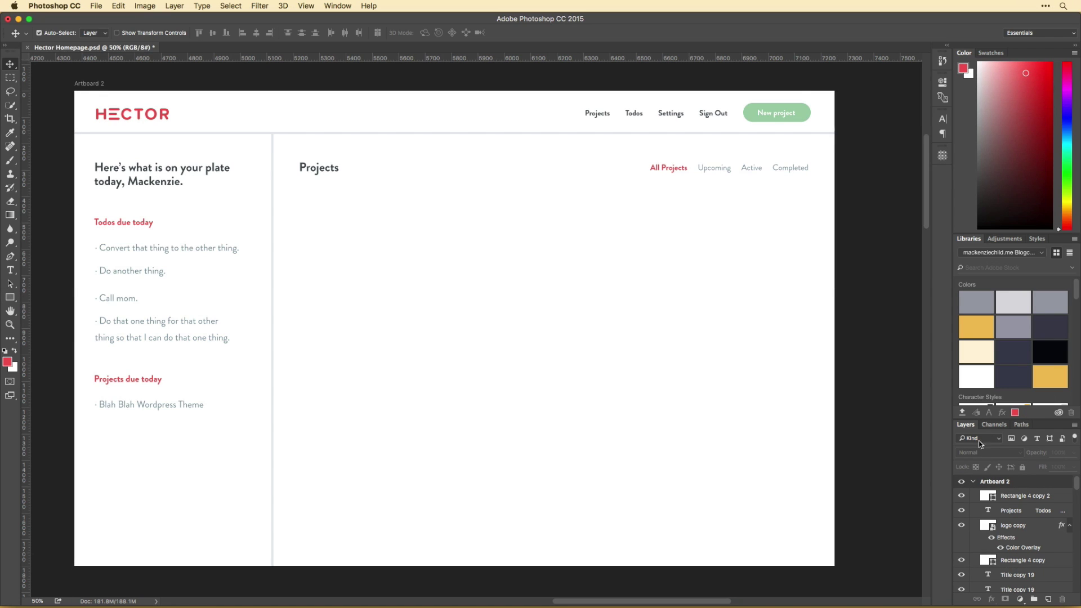
{"action": "right_click", "coordinate": [11, 297]}
{"action": "left_click", "coordinate": [48, 304]}
{"action": "left_click_drag", "start_coordinate": [302, 189], "coordinate": [484, 319]}
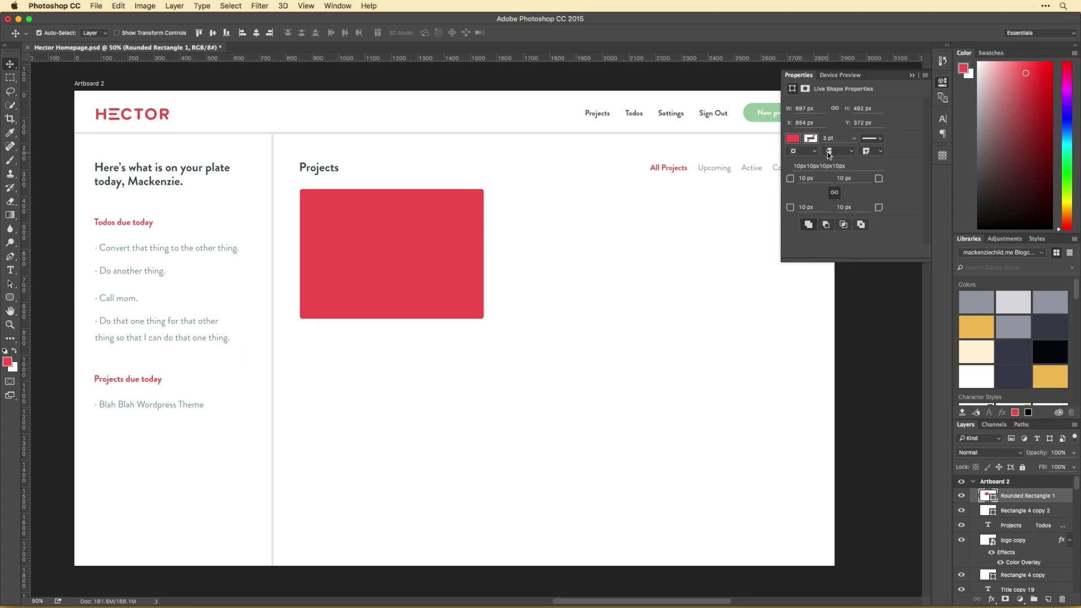
Fill the rounded rectangle with the New project button's green and extend its height downward.
{"action": "double_click", "coordinate": [988, 496]}
{"action": "left_click", "coordinate": [756, 102]}
{"action": "key", "text": "Return"}
{"action": "key", "text": "v"}
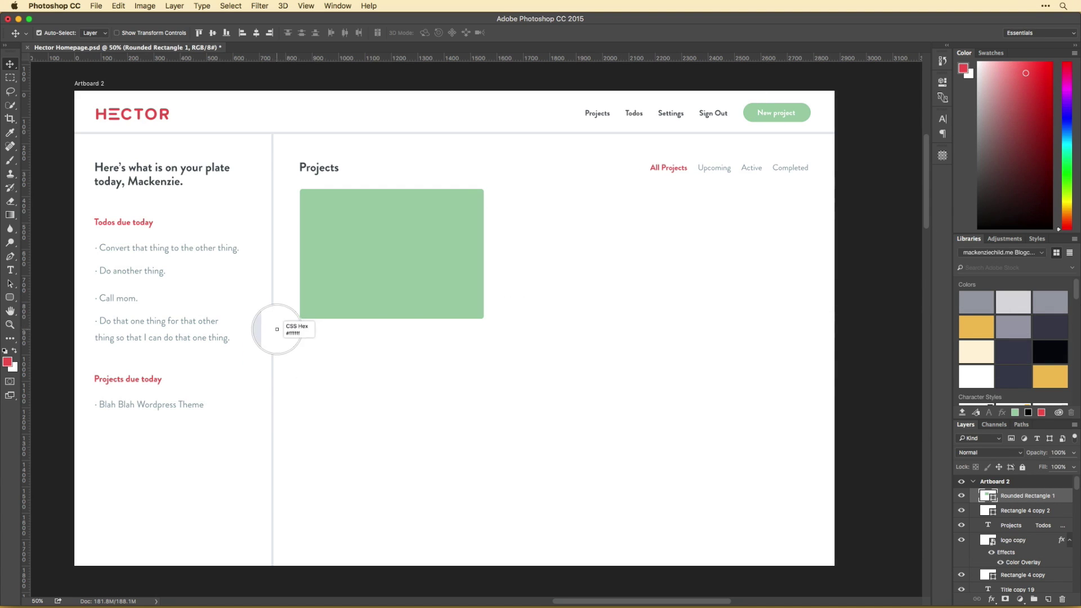
{"action": "left_click_drag", "start_coordinate": [478, 302], "coordinate": [428, 338]}
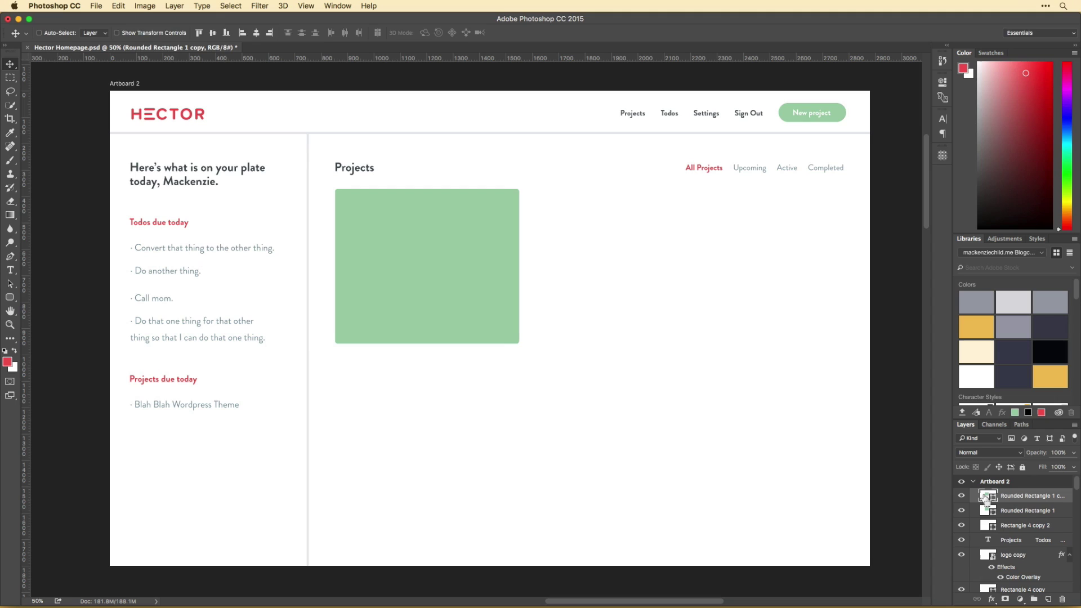
Try a white card body behind a green top strip, with an 8 px inside stroke in #e5e9ee.
{"action": "left_click", "coordinate": [1025, 510]}
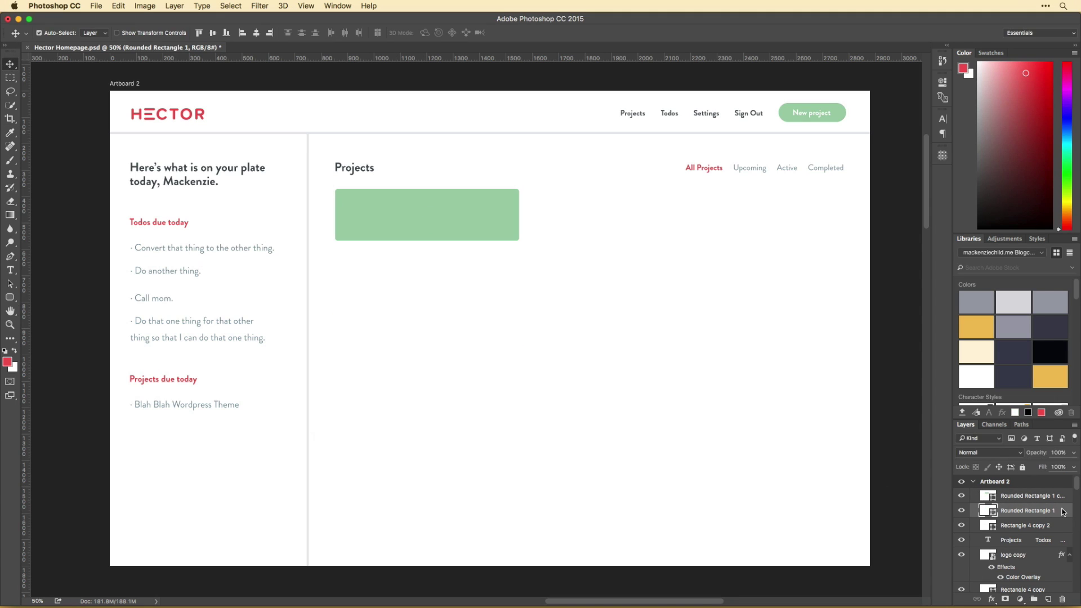
{"action": "double_click", "coordinate": [1053, 511]}
{"action": "left_click", "coordinate": [546, 293]}
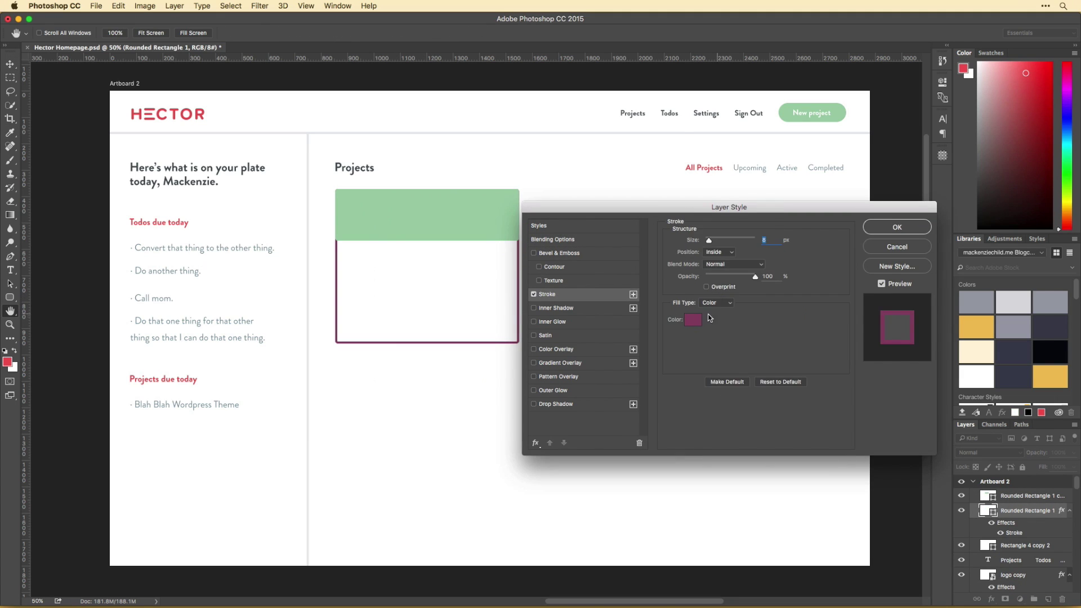
{"action": "left_click", "coordinate": [726, 314]}
{"action": "type", "text": "e5e9ee"}
{"action": "key", "text": "Tab"}
{"action": "key", "text": "Return"}
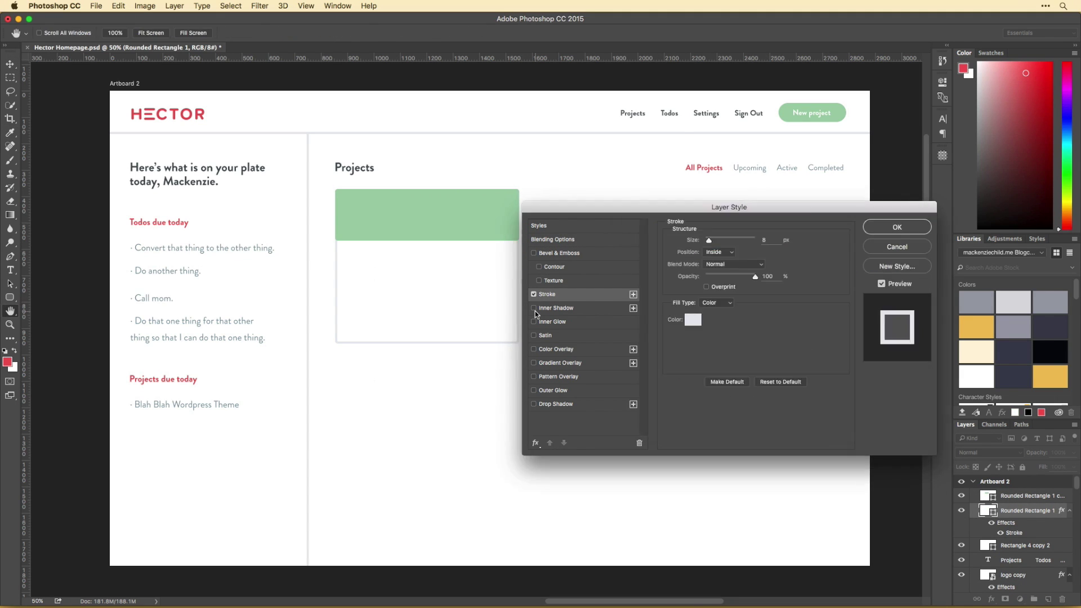
{"action": "key", "text": "Return"}
Try insetting the green strip inside the card's outline at 664 by 187 px with square lower corners.
{"action": "key", "text": "v"}
{"action": "left_click", "coordinate": [568, 338]}
{"action": "left_click_drag", "start_coordinate": [510, 187], "coordinate": [514, 191]}
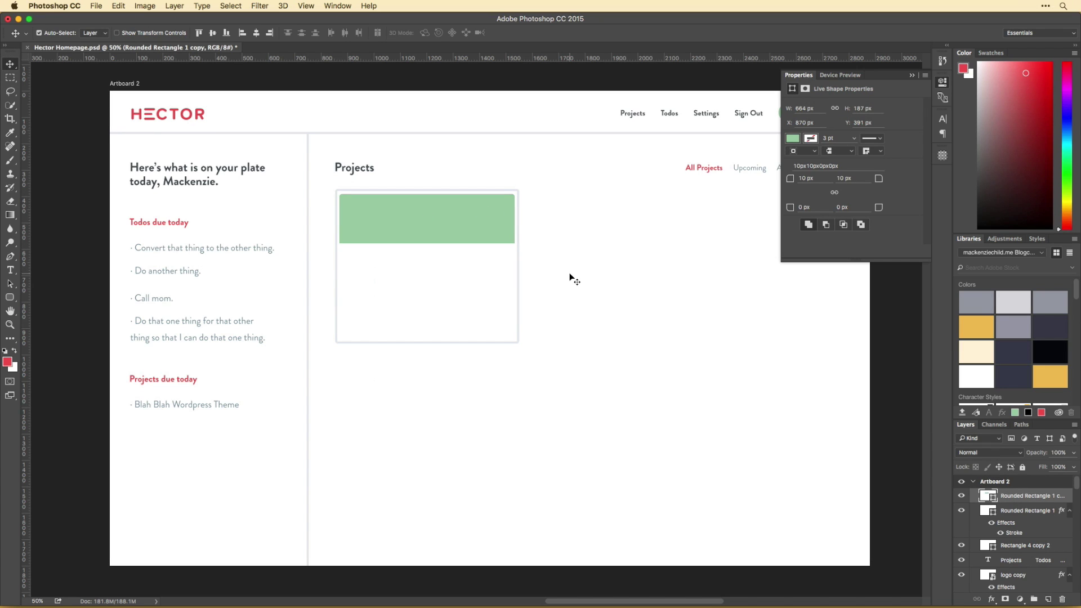
Undo the green strip, white body and outline changes back to the single solid green card.
{"action": "key", "text": "ctrl+alt+z"}
{"action": "key", "text": "ctrl+alt+z"}
{"action": "key", "text": "ctrl+alt+z"}
{"action": "key", "text": "ctrl+alt+z"}
{"action": "key", "text": "ctrl+shift+z"}
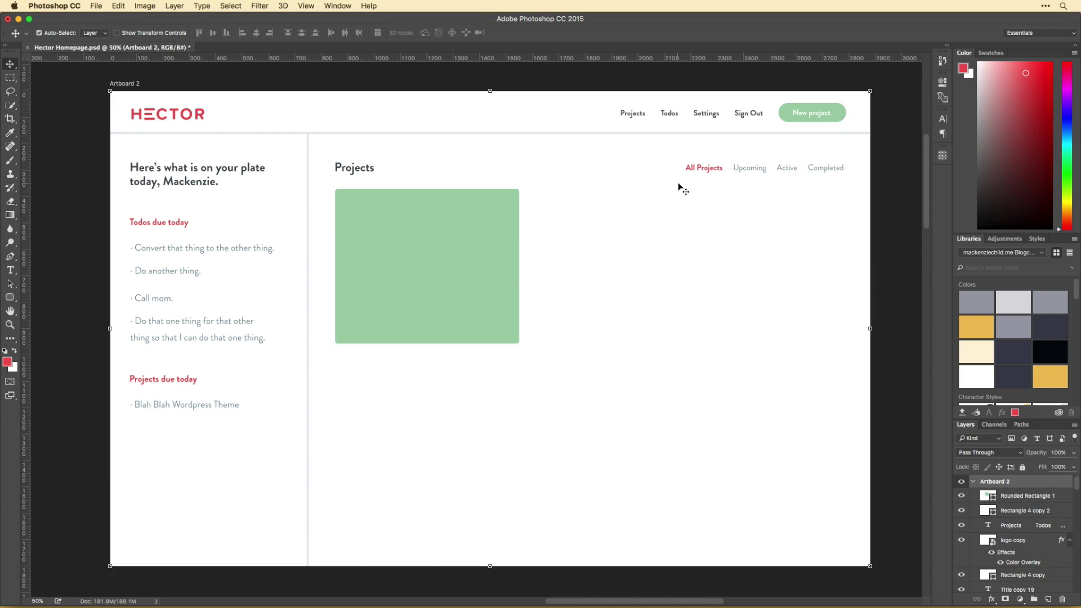
Duplicate the Projects heading onto the green card as white text reading "Blah Blah Wordpress Theme".
{"action": "double_click", "coordinate": [988, 496]}
{"action": "left_click", "coordinate": [371, 32]}
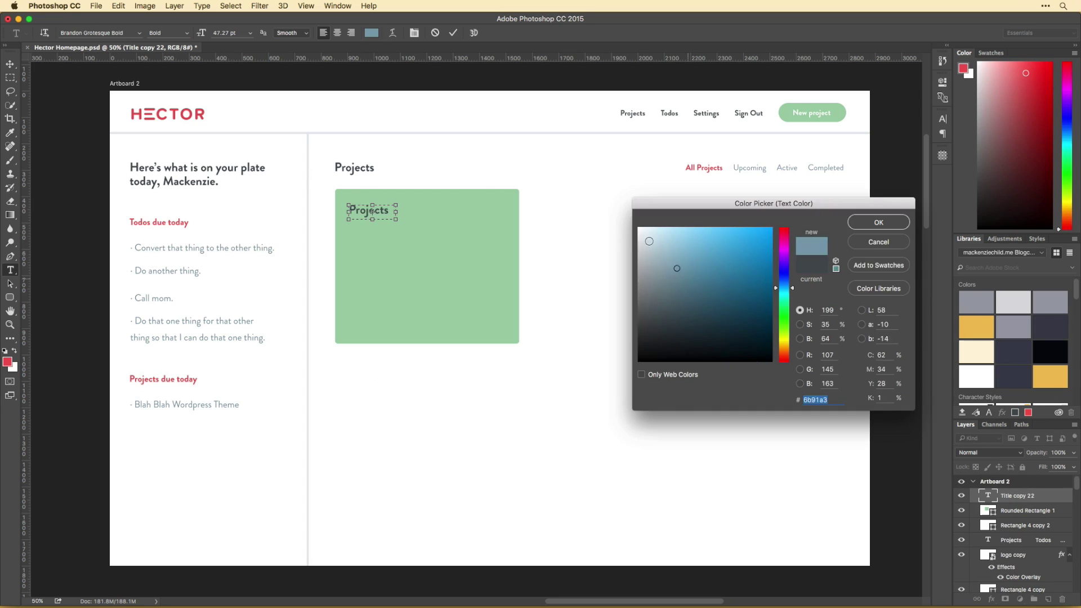
{"action": "key", "text": "Return"}
{"action": "type", "text": "eme"}
{"action": "key", "text": "ctrl+Return"}
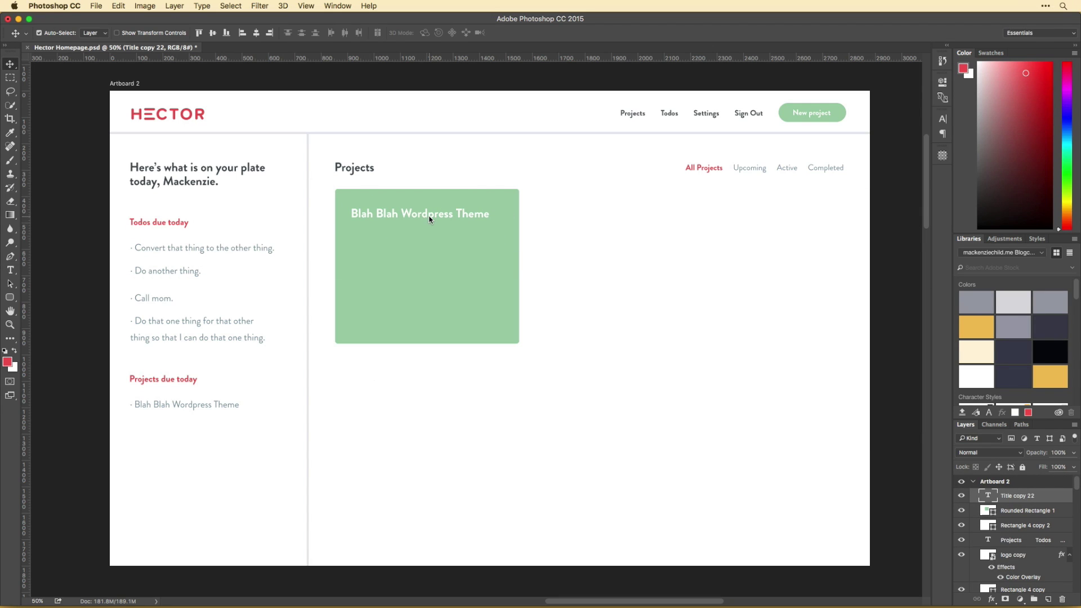
Move the project card and its title down slightly from the Projects heading.
{"action": "key", "text": "v"}
{"action": "left_click_drag", "start_coordinate": [453, 223], "coordinate": [453, 228]}
{"action": "left_click", "coordinate": [580, 265]}
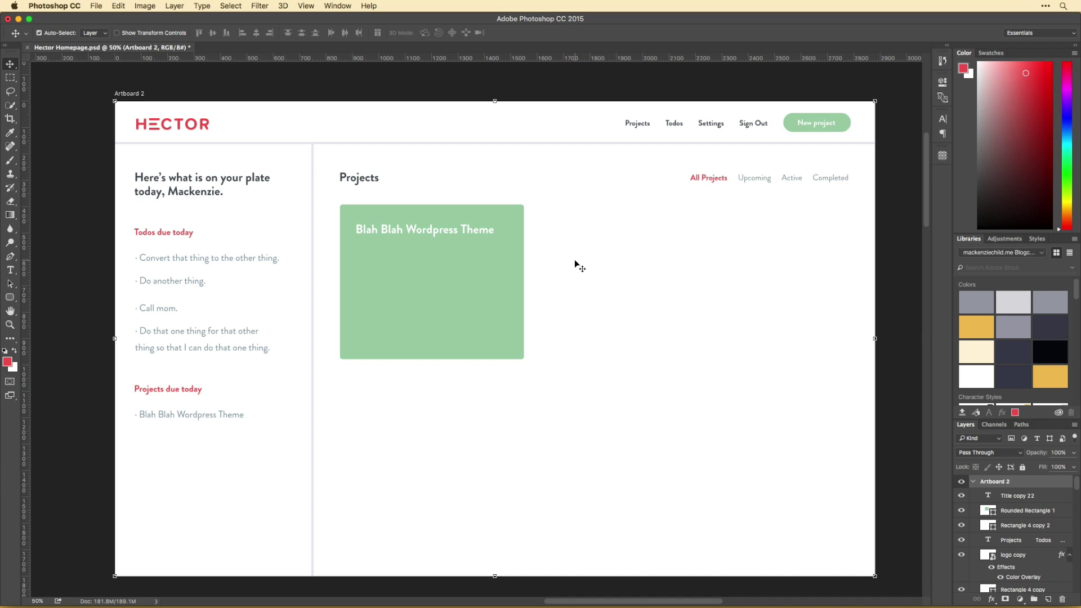
Scale the project card and its title down to a smaller size.
{"action": "left_click_drag", "start_coordinate": [580, 265], "coordinate": [495, 338]}
{"action": "key", "text": "super+equal"}
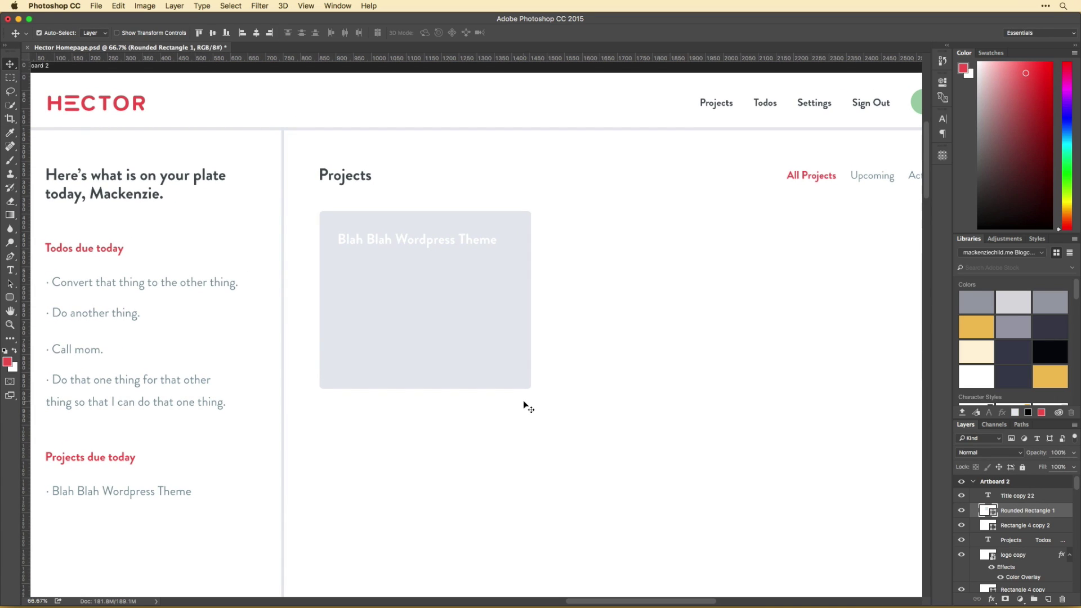
Try a white fill, a green outline and a dark title on the project card.
{"action": "double_click", "coordinate": [1027, 510]}
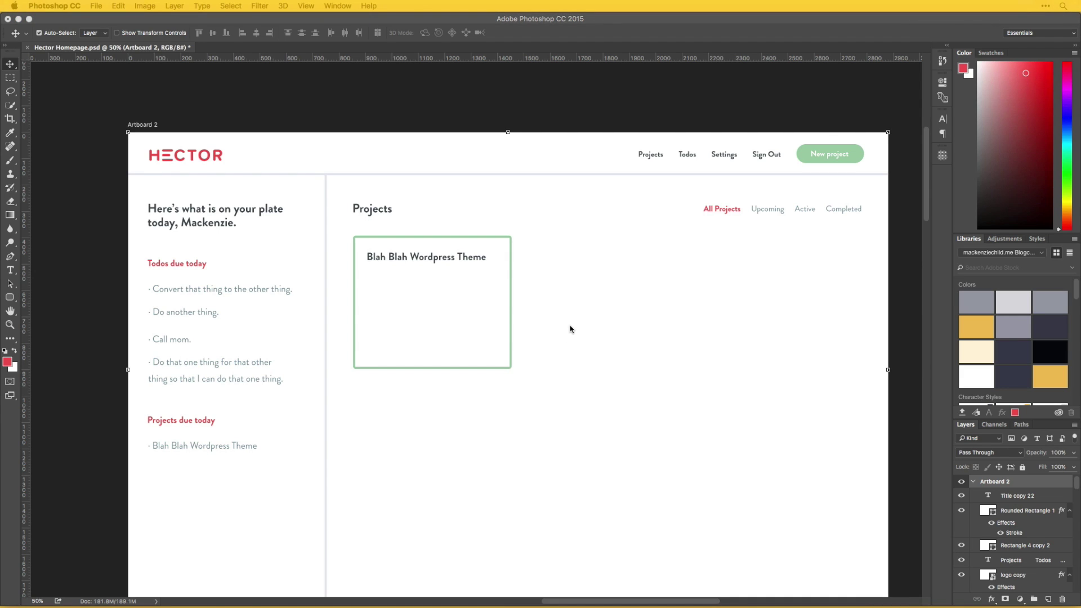
{"action": "scroll", "coordinate": [570, 330], "scroll_direction": "down", "scroll_amount": 2}
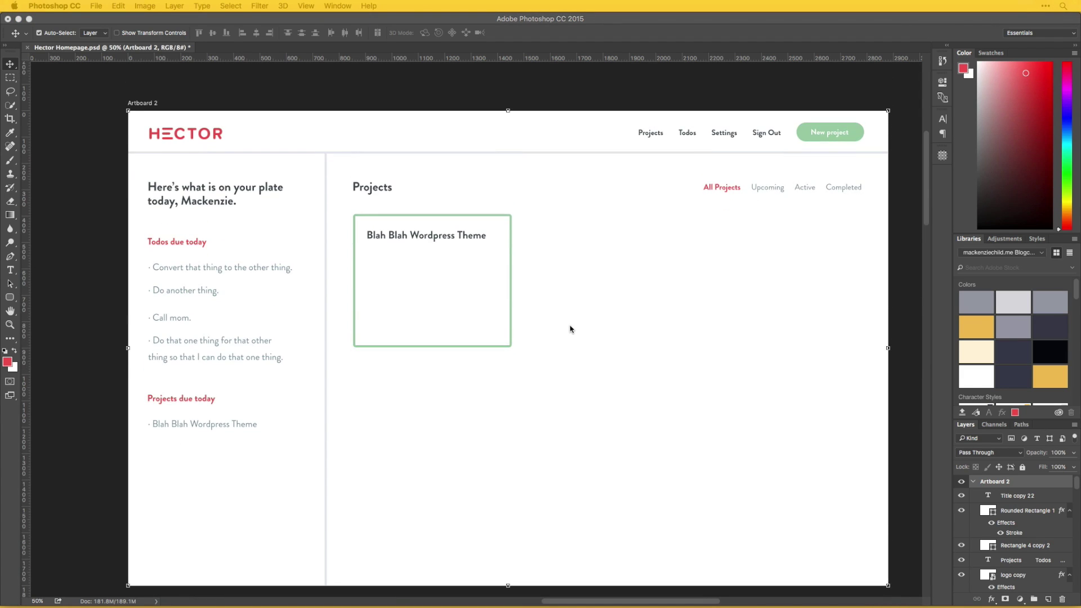
{"action": "scroll", "coordinate": [569, 329], "scroll_direction": "right", "scroll_amount": 1}
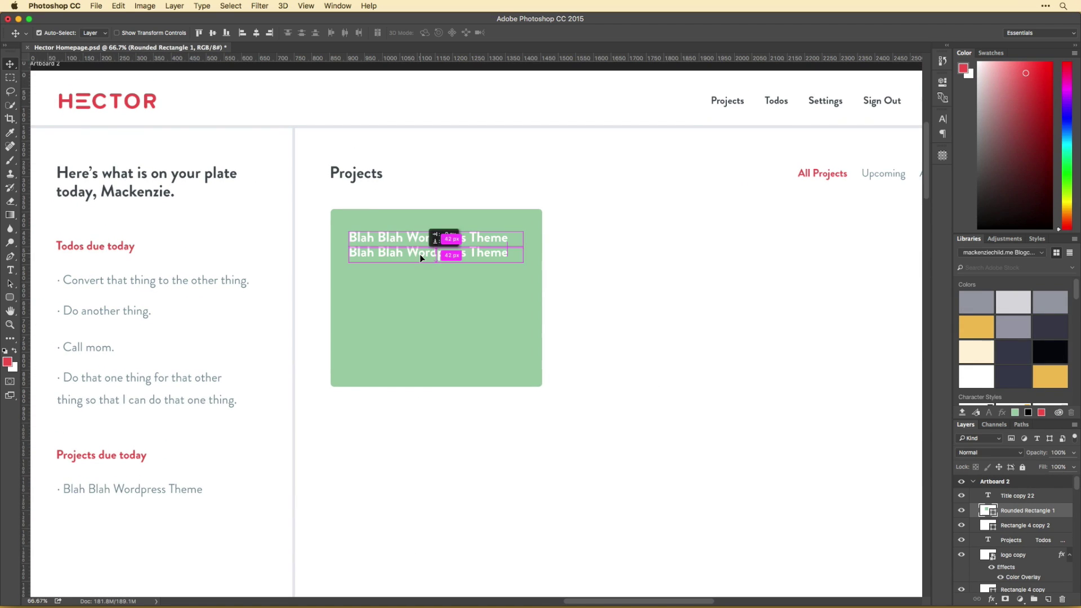
Duplicate the card title just below itself and change the copy's text to "Due Today".
{"action": "type", "text": "Due Today"}
{"action": "key", "text": "super+Return"}
Style the "Due Today" text as Regular weight, 28.74 pt, in a pale green.
{"action": "left_click", "coordinate": [376, 254]}
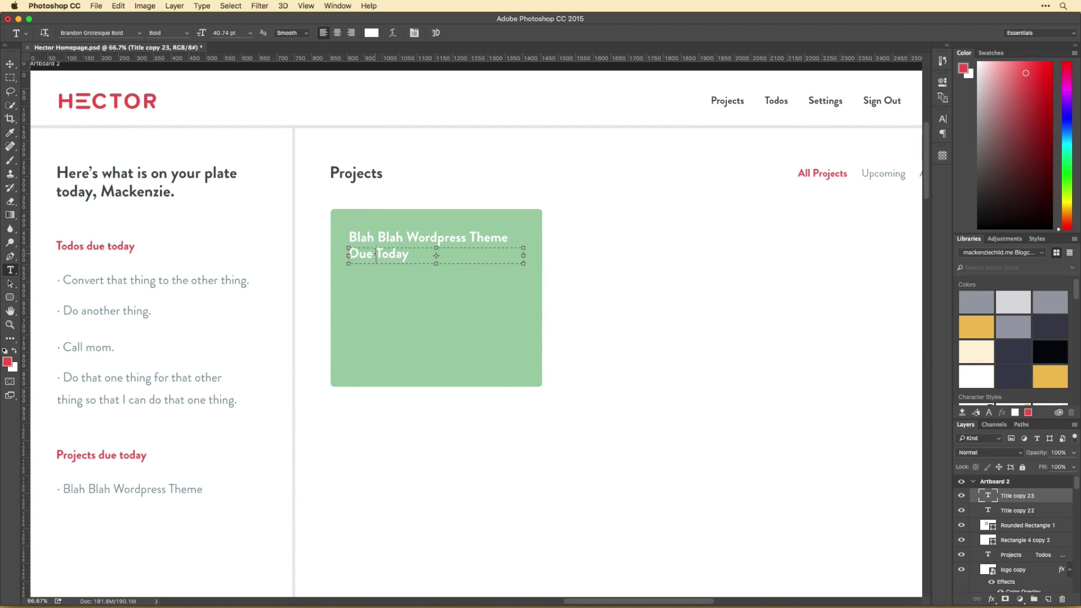
{"action": "left_click_drag", "start_coordinate": [349, 254], "coordinate": [410, 254]}
{"action": "left_click", "coordinate": [168, 33]}
{"action": "left_click", "coordinate": [164, 53]}
{"action": "left_click", "coordinate": [371, 33]}
{"action": "left_click", "coordinate": [651, 239]}
{"action": "key", "text": "Return"}
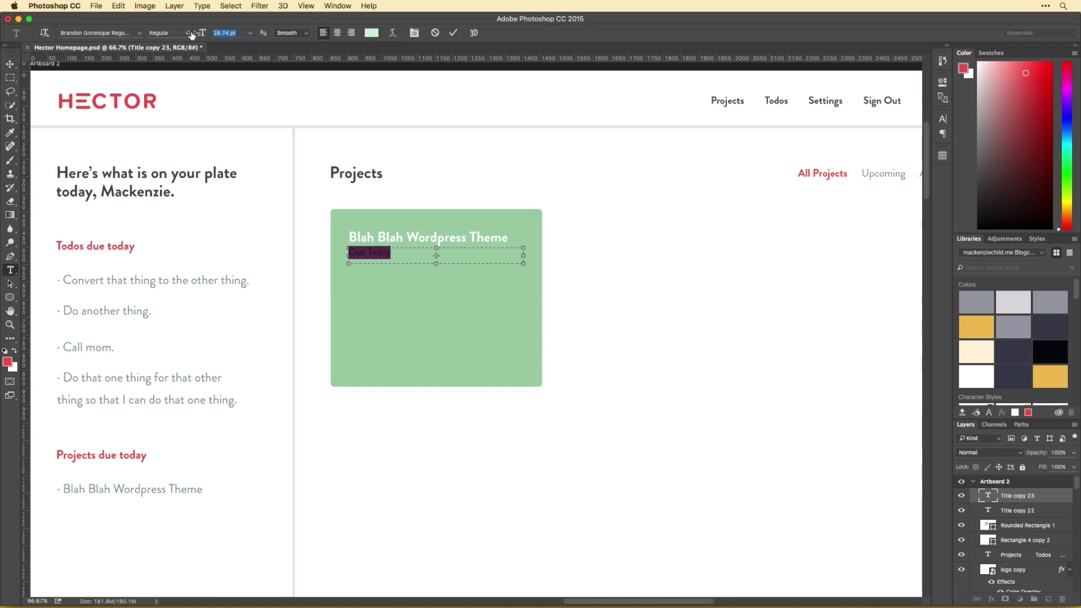
{"action": "key", "text": "super+Return"}
Place "Due Today" above the card title and nudge both texts toward the card's upper-left corner.
{"action": "key", "text": "v"}
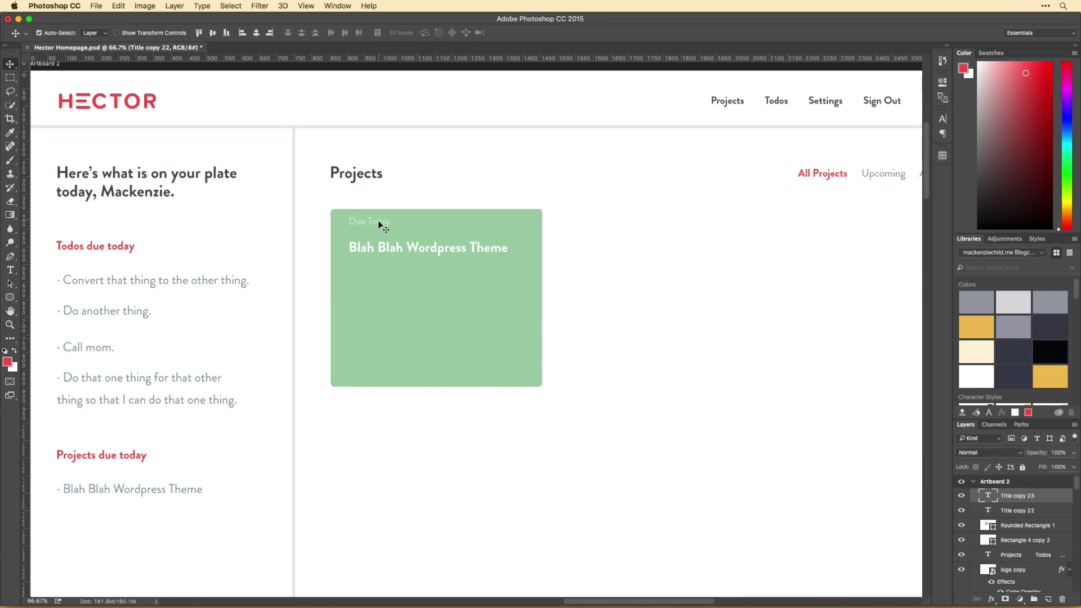
{"action": "left_click", "coordinate": [394, 248], "text": "shift"}
{"action": "left_click_drag", "start_coordinate": [381, 228], "coordinate": [377, 229]}
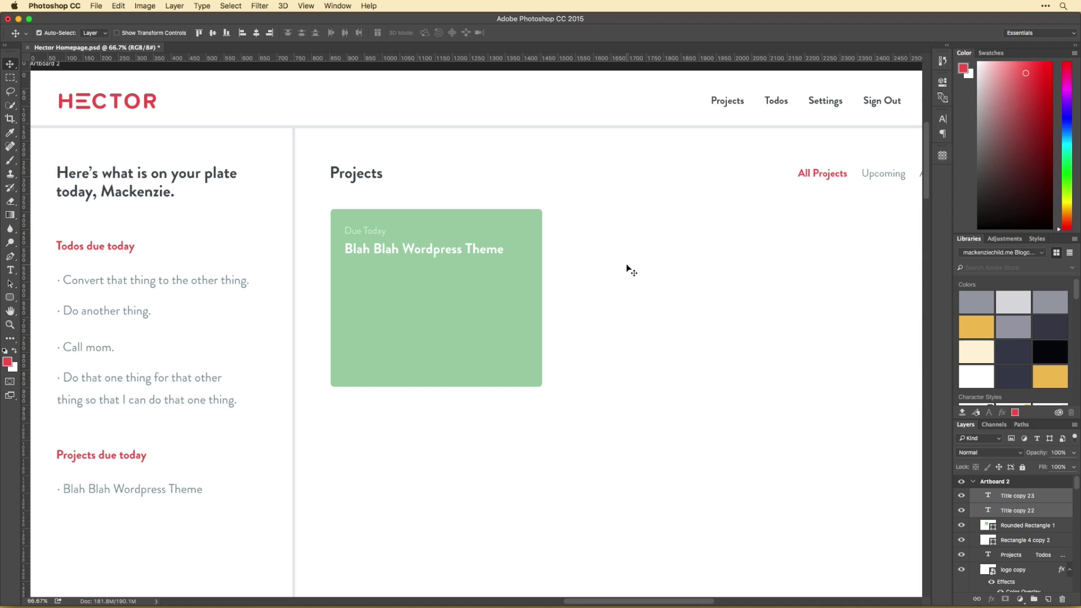
{"action": "key", "text": "t"}
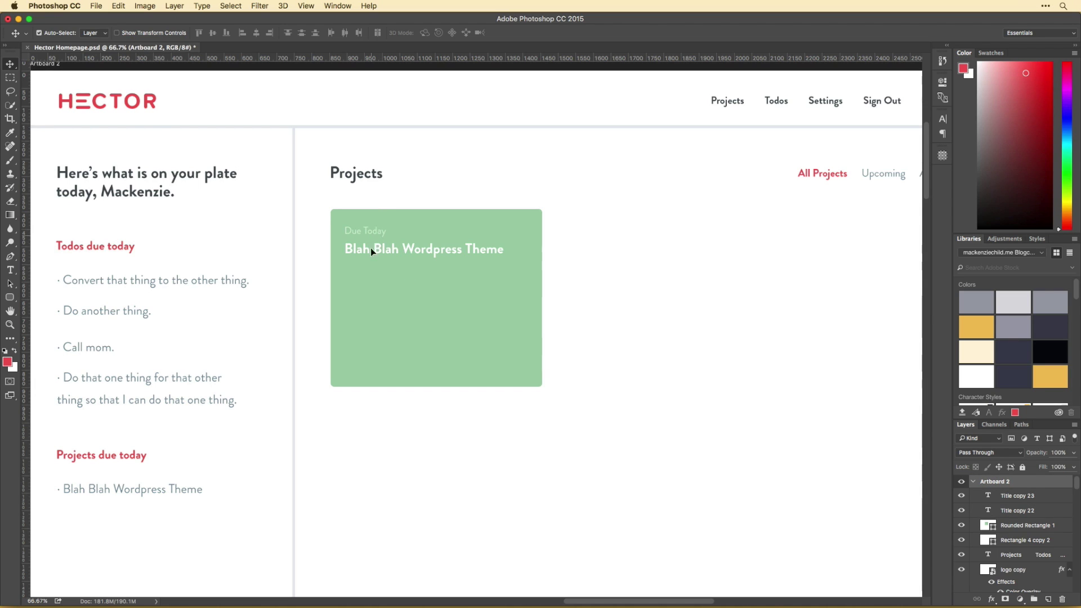
Add a text box under the card title with the lines "Tasks: 3", "Comments: 1" and "Attachments: 2".
{"action": "left_click_drag", "start_coordinate": [344, 268], "coordinate": [503, 328]}
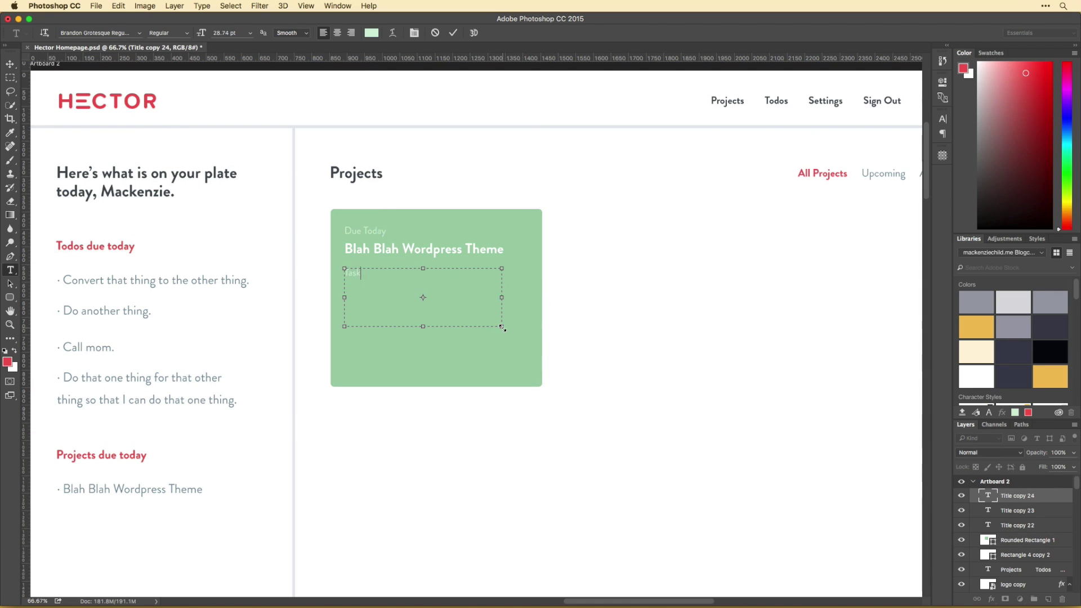
{"action": "type", "text": "Comments: 1"}
{"action": "key", "text": "Return"}
{"action": "type", "text": "Attachments: 2"}
{"action": "key", "text": "super+Return"}
Make the stat labels bold, put the three stats on one line and colour their numbers white.
{"action": "double_click", "coordinate": [359, 278]}
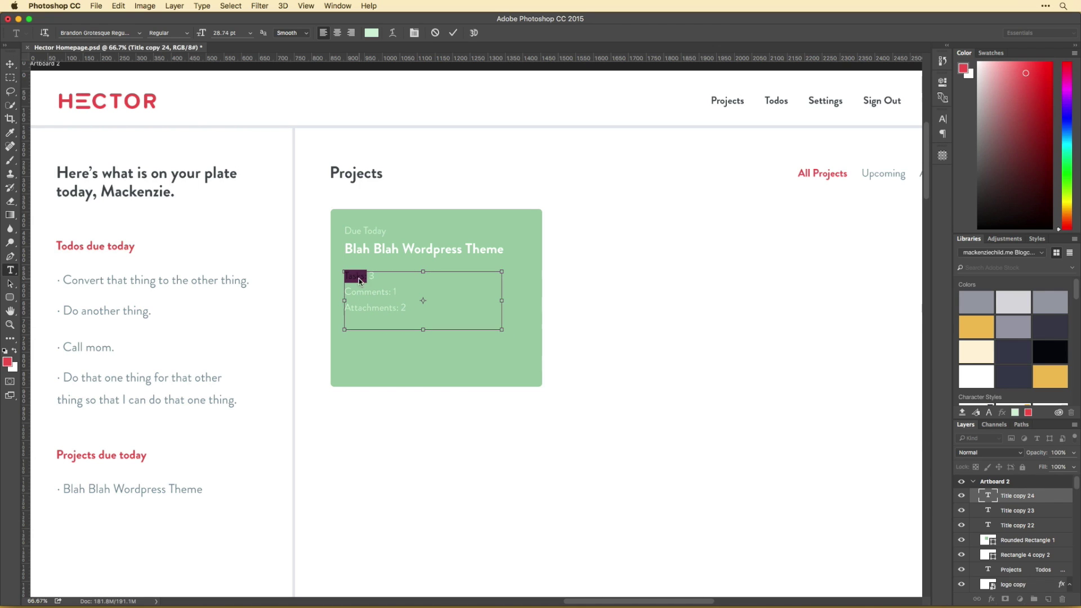
{"action": "double_click", "coordinate": [369, 292]}
{"action": "left_click", "coordinate": [413, 279]}
{"action": "left_click", "coordinate": [372, 32]}
{"action": "left_click", "coordinate": [617, 210]}
{"action": "key", "text": "Return"}
{"action": "key", "text": "super+Return"}
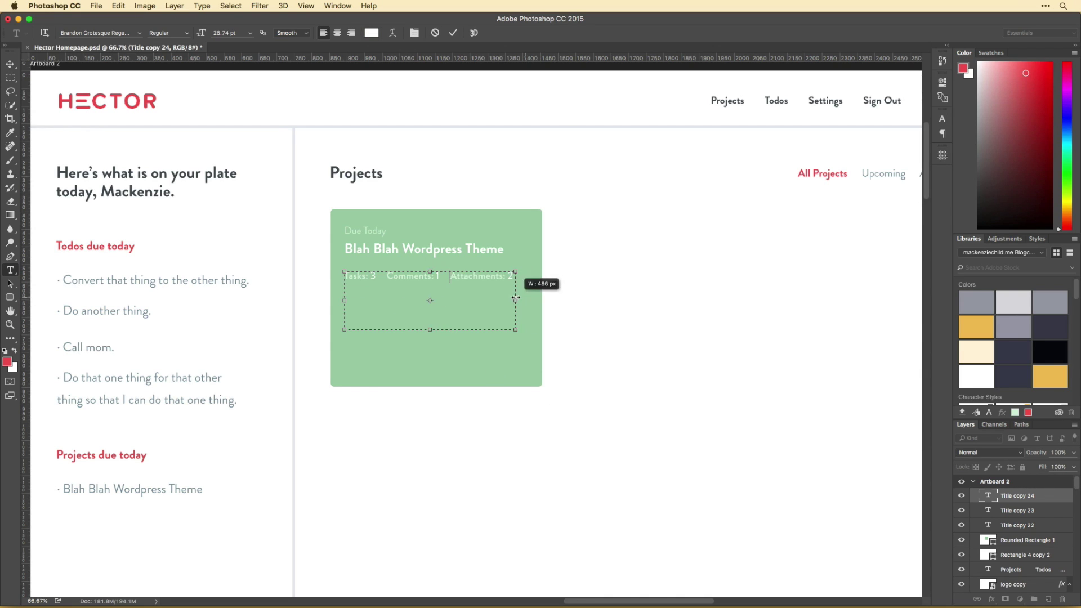
{"action": "key", "text": "super+Return"}
{"action": "key", "text": "v"}
Duplicate the card's green rounded rectangle and shrink the copy to an inner panel about 210 px high, placed behind the stats.
{"action": "scroll", "coordinate": [563, 316], "scroll_direction": "right", "scroll_amount": 3}
{"action": "scroll", "coordinate": [563, 316], "scroll_direction": "up", "scroll_amount": 1}
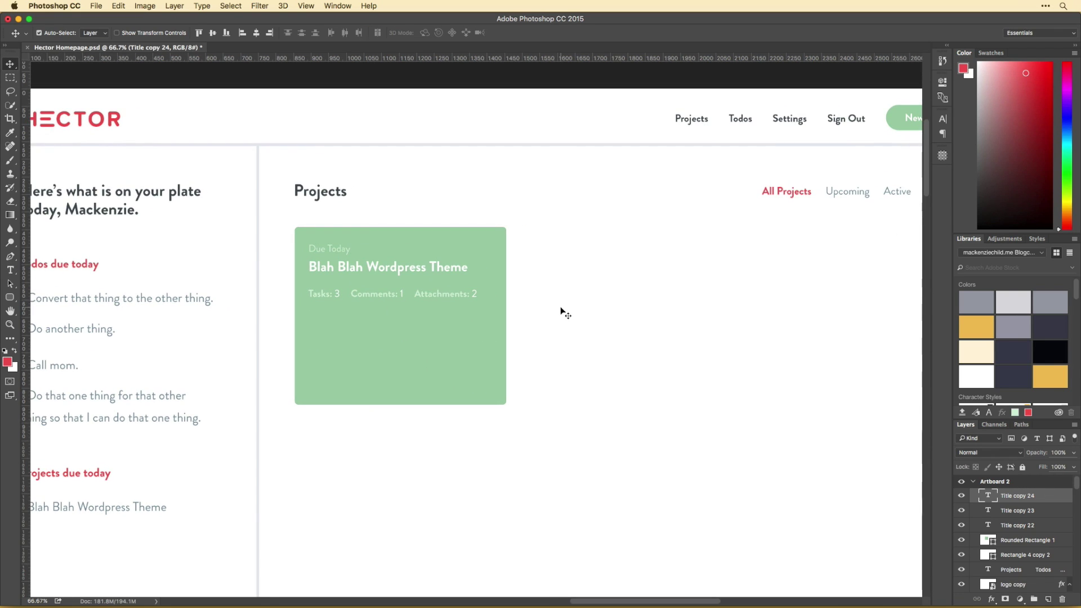
{"action": "scroll", "coordinate": [562, 311], "scroll_direction": "left", "scroll_amount": 3}
{"action": "scroll", "coordinate": [447, 336], "scroll_direction": "right", "scroll_amount": 6}
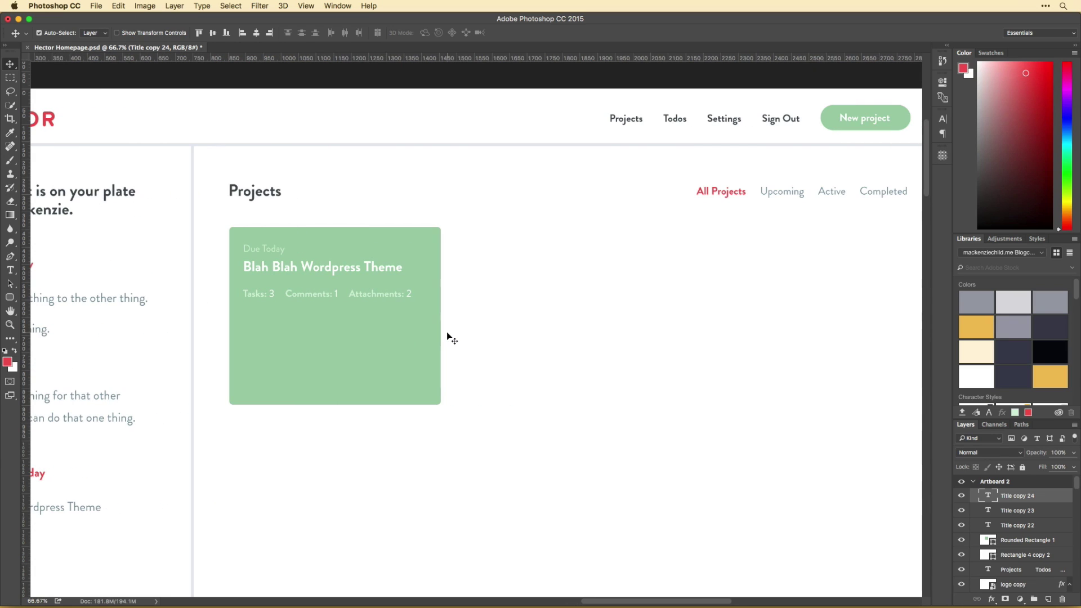
{"action": "left_click", "coordinate": [439, 254]}
{"action": "key", "text": "super+j"}
{"action": "key", "text": "super+t"}
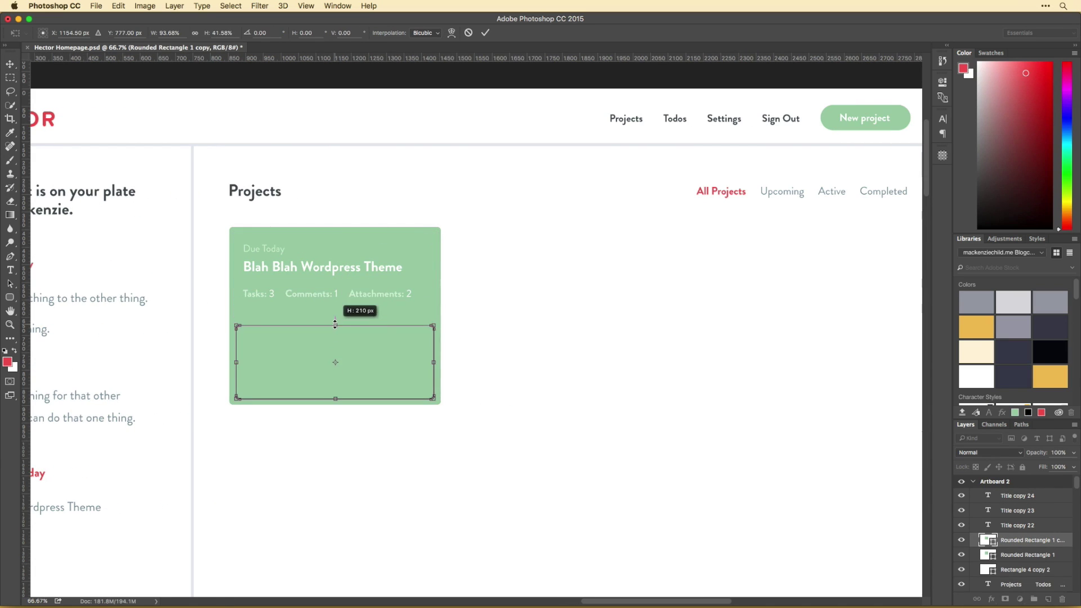
{"action": "left_click_drag", "start_coordinate": [335, 338], "coordinate": [335, 297]}
{"action": "key", "text": "Return"}
Fill the inner panel with white and narrow it to leave similar margins on both sides of the card.
{"action": "key", "text": "super+BackSpace"}
{"action": "key", "text": "super+t"}
{"action": "key", "text": "super+1"}
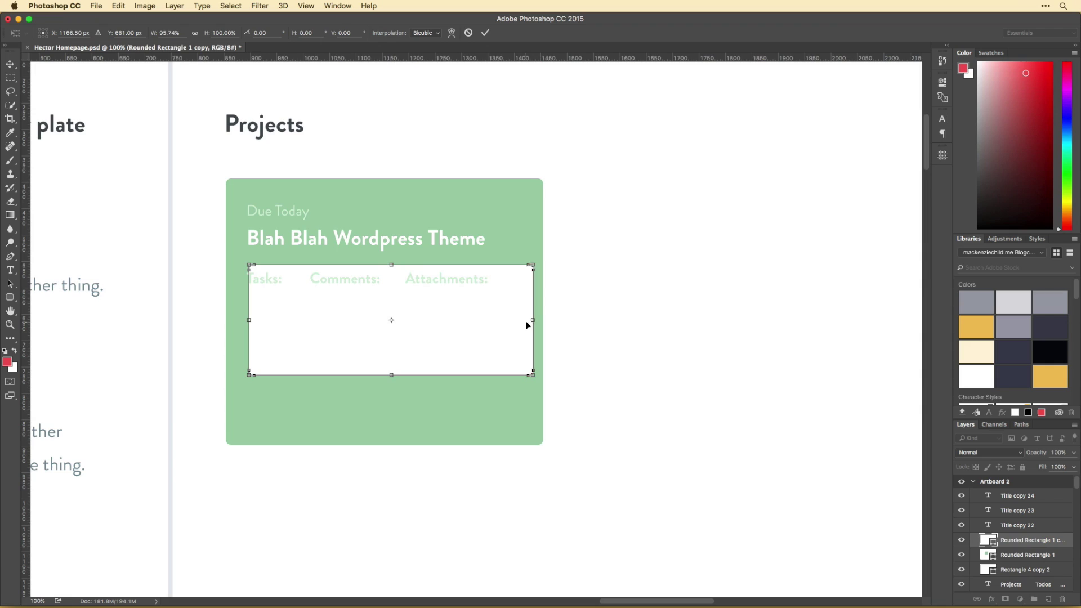
{"action": "left_click_drag", "start_coordinate": [526, 325], "coordinate": [515, 325]}
{"action": "key", "text": "Return"}
Put the stats on three separate lines inside the white panel and colour them the dark grey of the Projects heading.
{"action": "scroll", "coordinate": [594, 355], "scroll_direction": "left", "scroll_amount": 3}
{"action": "key", "text": "t"}
{"action": "left_click", "coordinate": [405, 299]}
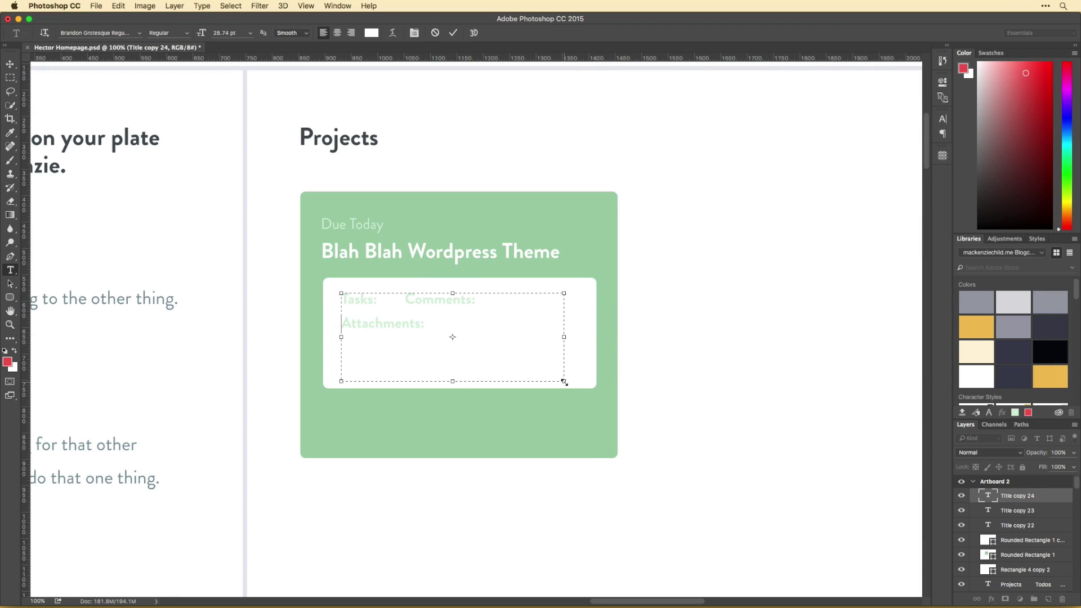
{"action": "key", "text": "super+a"}
{"action": "left_click", "coordinate": [372, 33]}
{"action": "left_click", "coordinate": [359, 141]}
{"action": "key", "text": "Return"}
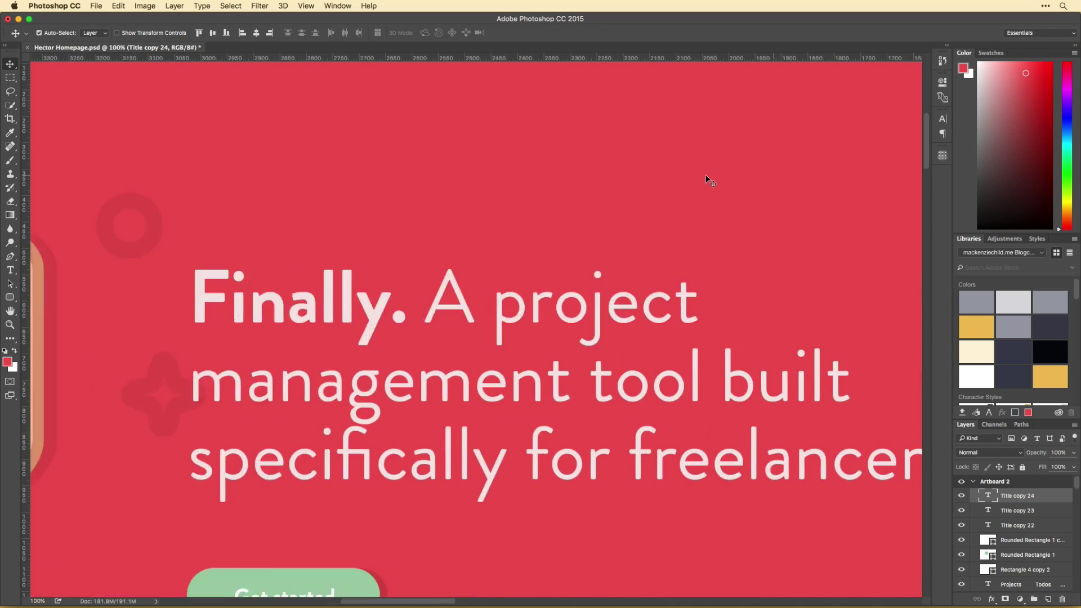
Try a shadow for the white panel by duplicating it behind, slightly offset, in black at 13% opacity.
{"action": "scroll", "coordinate": [707, 176], "scroll_direction": "down", "scroll_amount": 10}
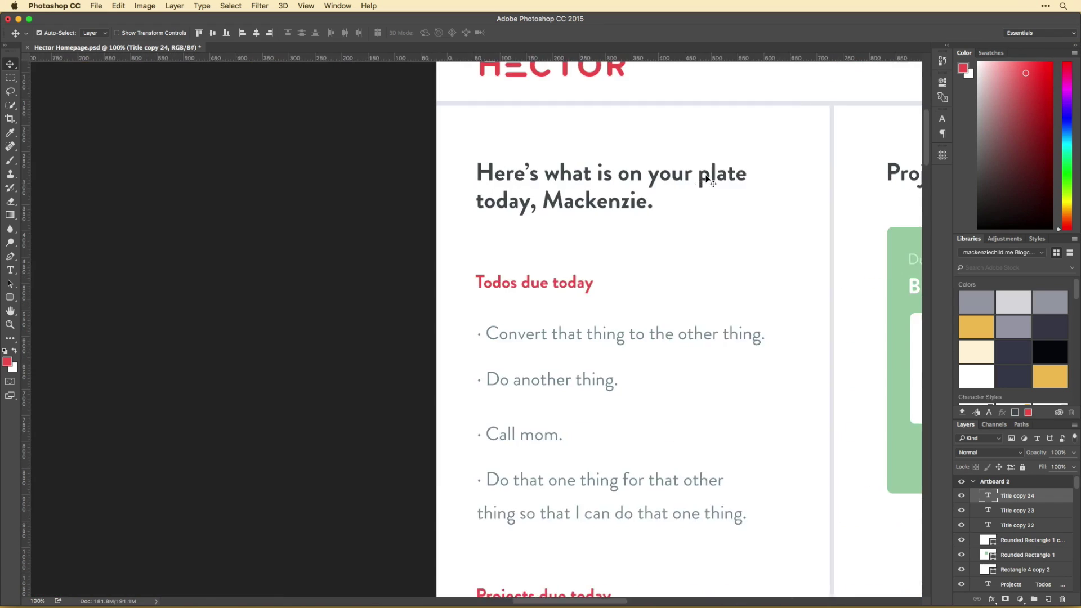
{"action": "scroll", "coordinate": [666, 270], "scroll_direction": "right", "scroll_amount": 5}
{"action": "left_click", "coordinate": [431, 351]}
{"action": "key", "text": "super+j"}
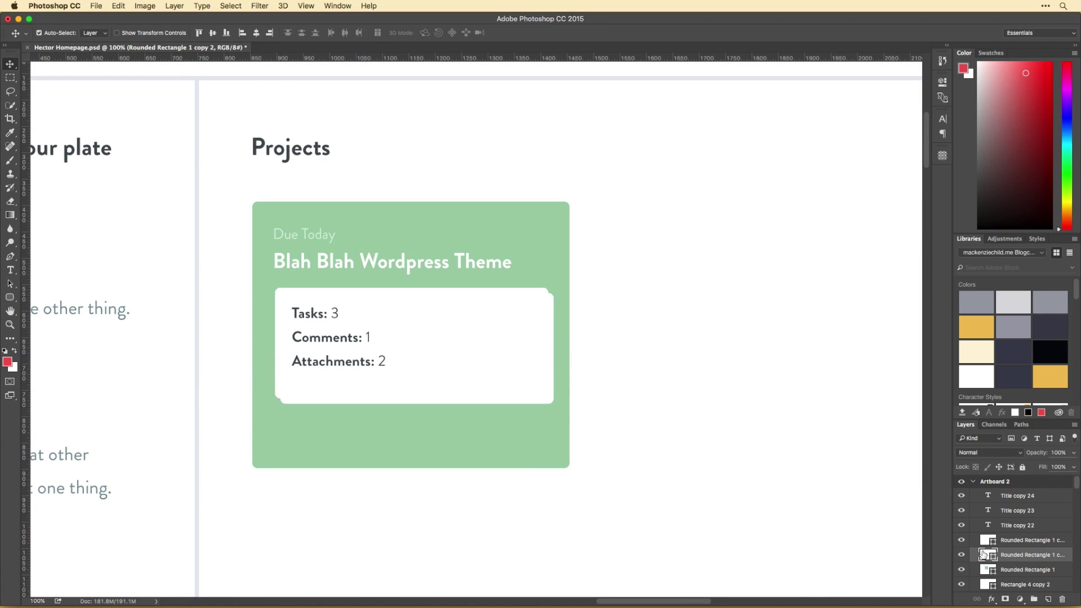
{"action": "type", "text": "13"}
{"action": "key", "text": "Return"}
{"action": "scroll", "coordinate": [563, 332], "scroll_direction": "left", "scroll_amount": 2}
{"action": "left_click_drag", "start_coordinate": [552, 338], "coordinate": [576, 331]}
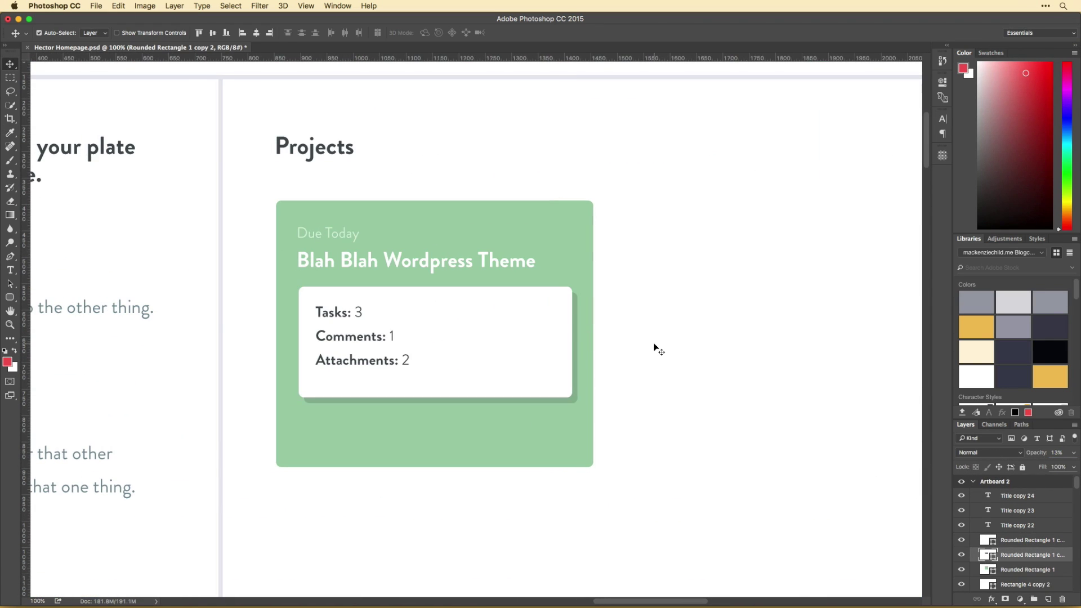
Try moving "Due Today" below the white panel and shifting the card's upper edge down, and undo the changes.
{"action": "left_click_drag", "start_coordinate": [338, 234], "coordinate": [338, 425]}
{"action": "left_click_drag", "start_coordinate": [435, 201], "coordinate": [434, 230]}
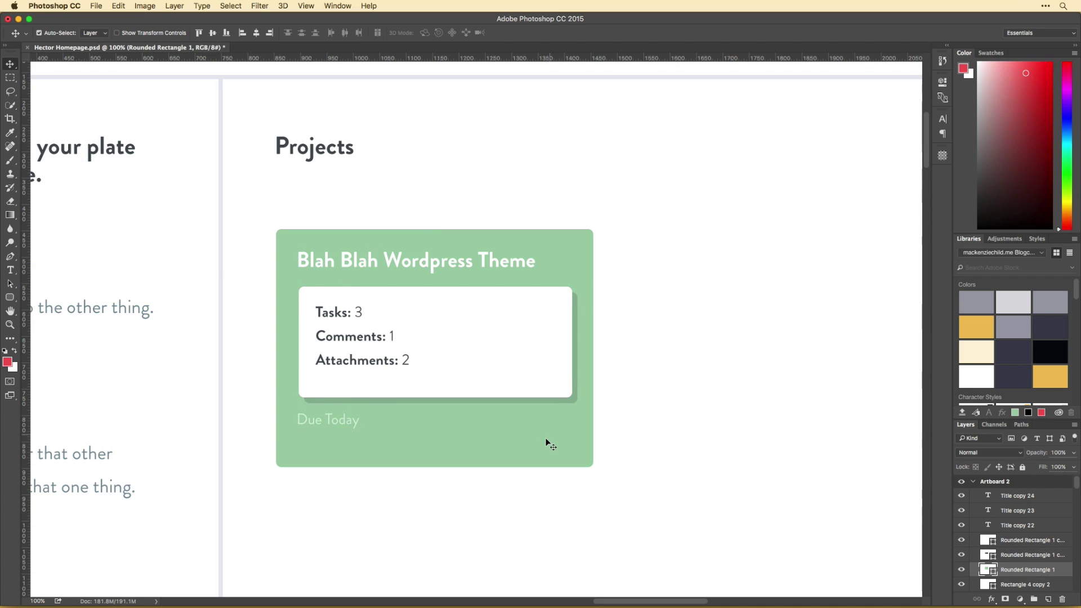
{"action": "key", "text": "super+alt+z"}
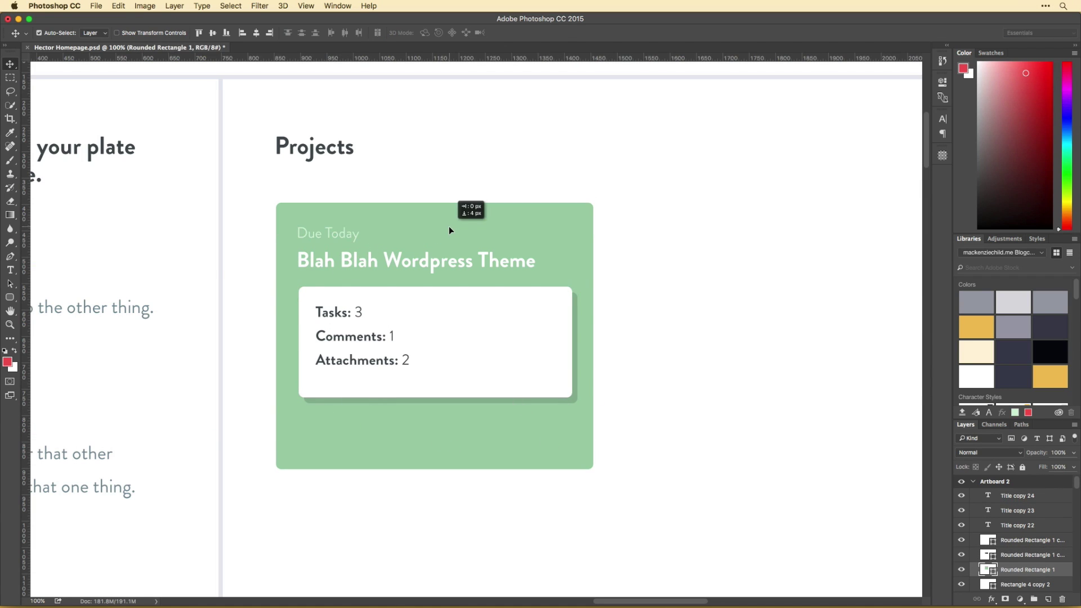
{"action": "key", "text": "a"}
{"action": "key", "text": "super+alt+z"}
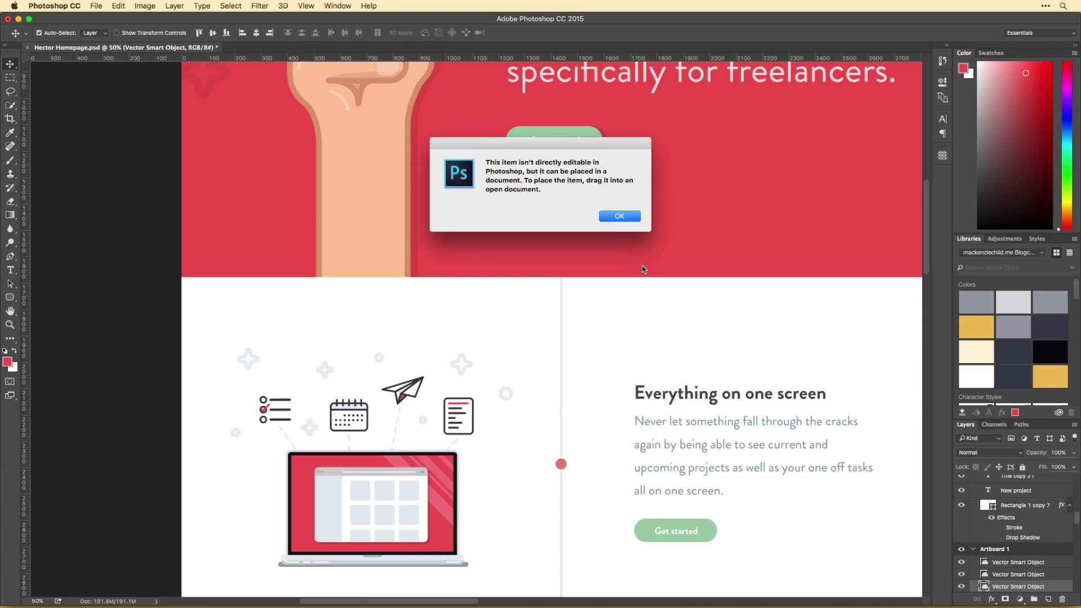
{"action": "left_click", "coordinate": [618, 213]}
{"action": "scroll", "coordinate": [614, 228], "scroll_direction": "right", "scroll_amount": 2}
{"action": "scroll", "coordinate": [619, 235], "scroll_direction": "left", "scroll_amount": 2}
{"action": "right_click", "coordinate": [985, 586]}
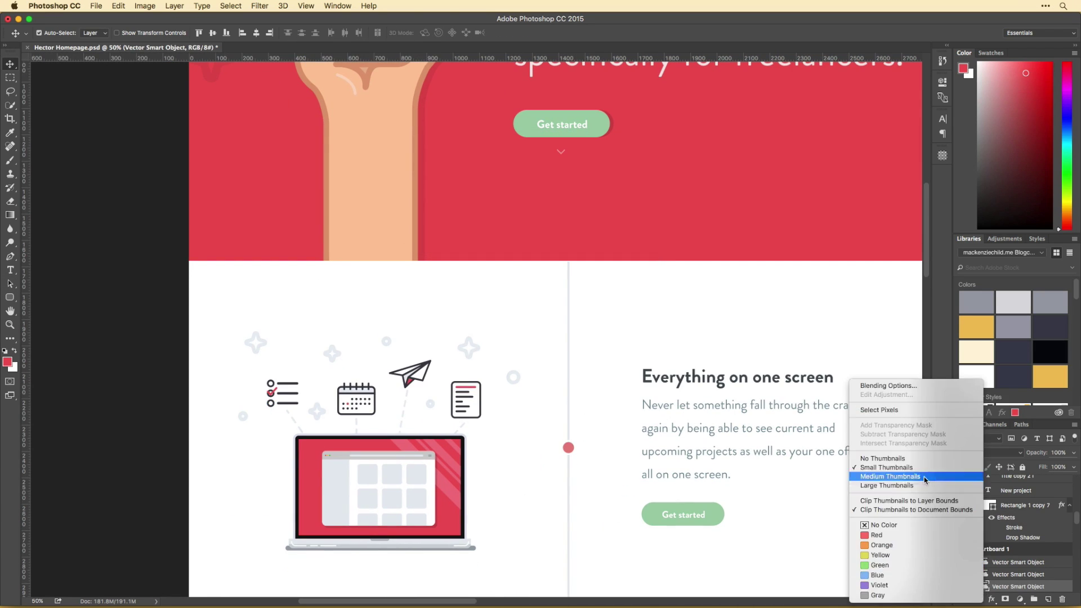
{"action": "left_click", "coordinate": [929, 269]}
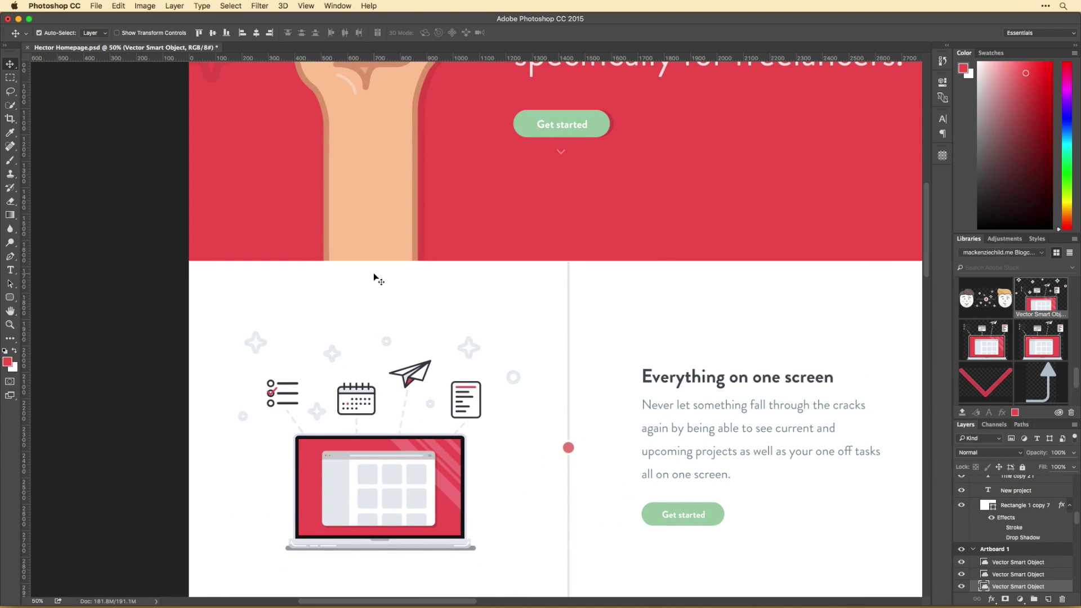
Reduce the green card's height from its lower and upper edges so it fits more closely around its contents.
{"action": "scroll", "coordinate": [440, 289], "scroll_direction": "right", "scroll_amount": 15}
{"action": "scroll", "coordinate": [462, 301], "scroll_direction": "up", "scroll_amount": 4}
{"action": "left_click", "coordinate": [489, 314]}
{"action": "key", "text": "super+1"}
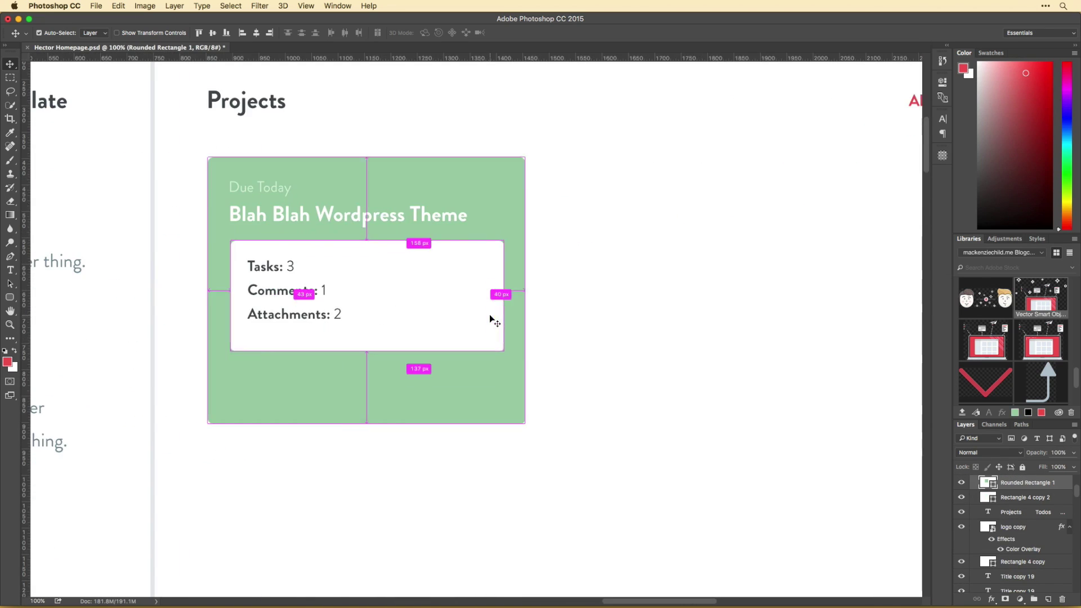
{"action": "scroll", "coordinate": [492, 317], "scroll_direction": "left", "scroll_amount": 3}
{"action": "key", "text": "super+t"}
{"action": "left_click_drag", "start_coordinate": [492, 448], "coordinate": [492, 398]}
{"action": "left_click_drag", "start_coordinate": [491, 179], "coordinate": [492, 184]}
{"action": "key", "text": "Return"}
{"action": "scroll", "coordinate": [627, 292], "scroll_direction": "right", "scroll_amount": 2}
{"action": "scroll", "coordinate": [627, 291], "scroll_direction": "up", "scroll_amount": 2}
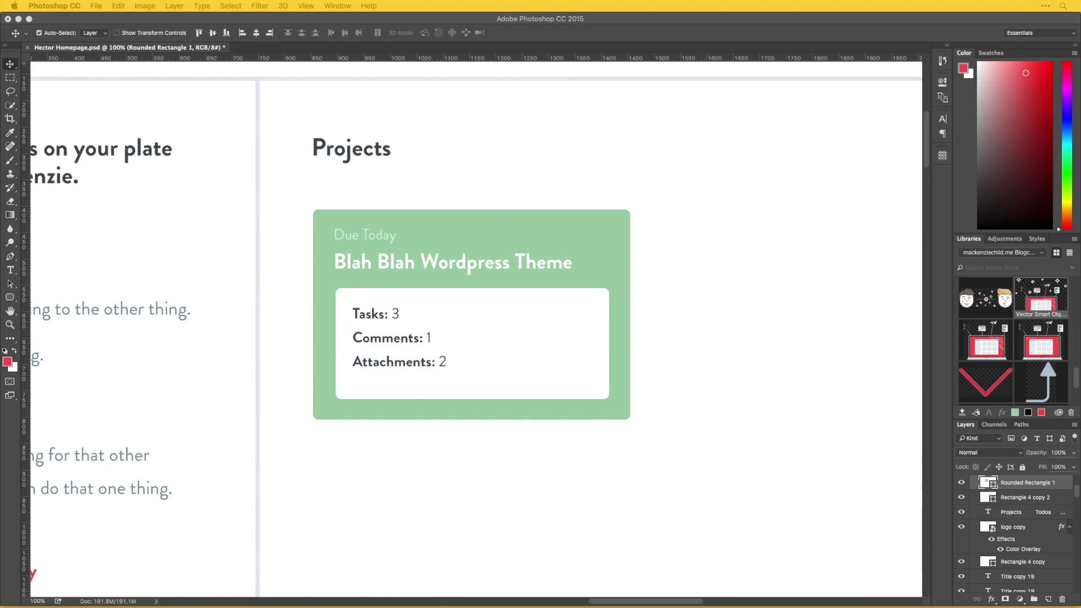
Place the profile_image_small picture above the end of the card title and draw a 37 px red circle over it.
{"action": "key", "text": "Return"}
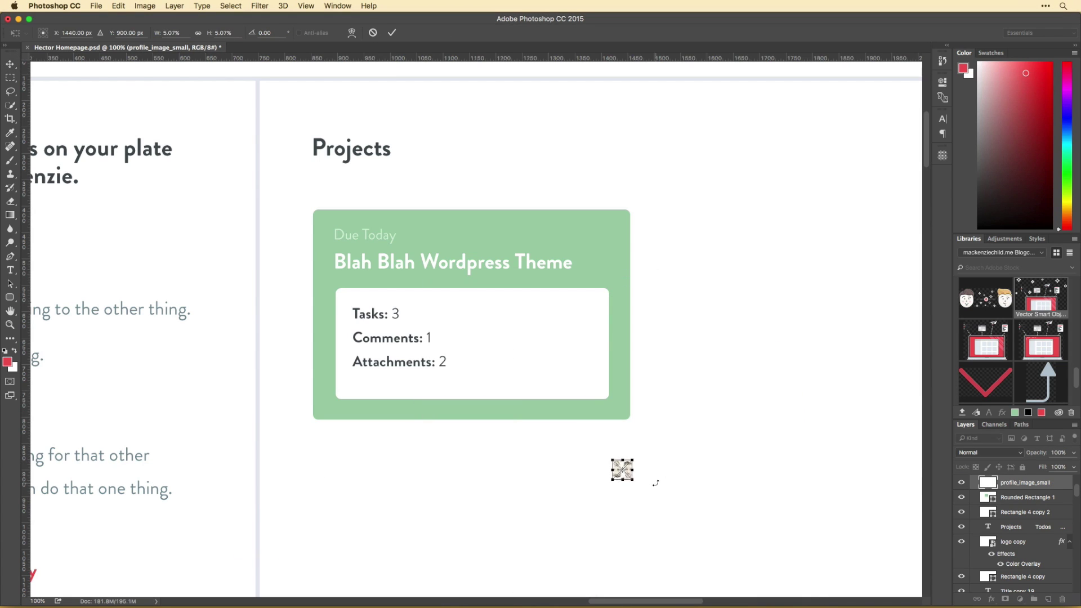
{"action": "left_click_drag", "start_coordinate": [623, 465], "coordinate": [558, 234]}
{"action": "scroll", "coordinate": [557, 234], "scroll_direction": "up", "scroll_amount": 10}
{"action": "left_click", "coordinate": [11, 296]}
{"action": "left_click_drag", "start_coordinate": [555, 390], "coordinate": [555, 391]}
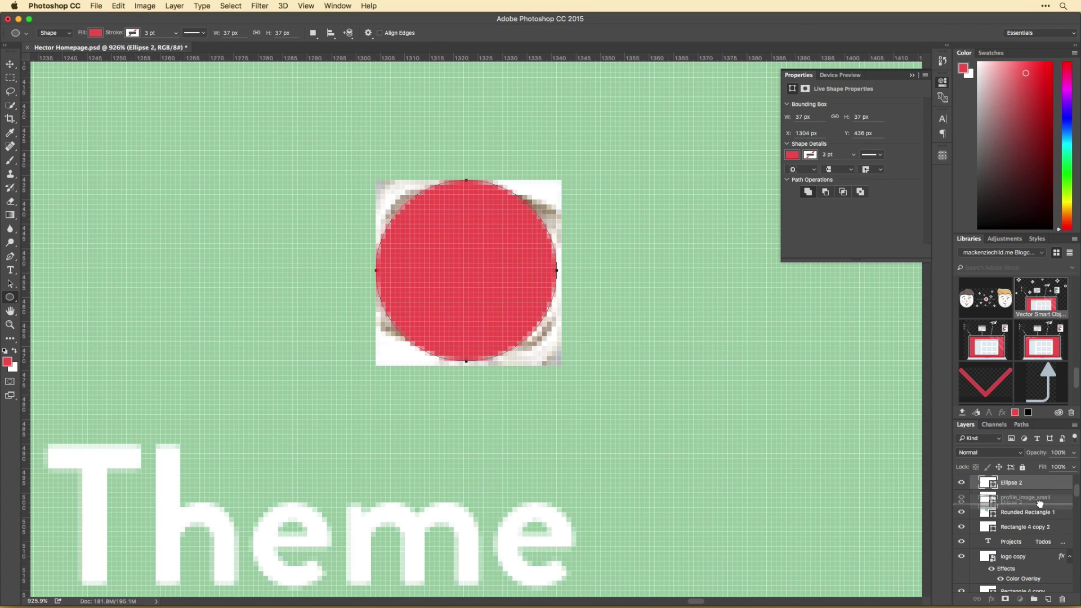
Put the circle beneath the profile picture, clip the picture to it and link the two layers.
{"action": "key", "text": "super+["}
{"action": "key", "text": "alt+super+g"}
{"action": "right_click", "coordinate": [1025, 483]}
{"action": "key", "text": "Escape"}
{"action": "scroll", "coordinate": [542, 259], "scroll_direction": "down", "scroll_amount": 3}
{"action": "scroll", "coordinate": [543, 258], "scroll_direction": "down", "scroll_amount": 4}
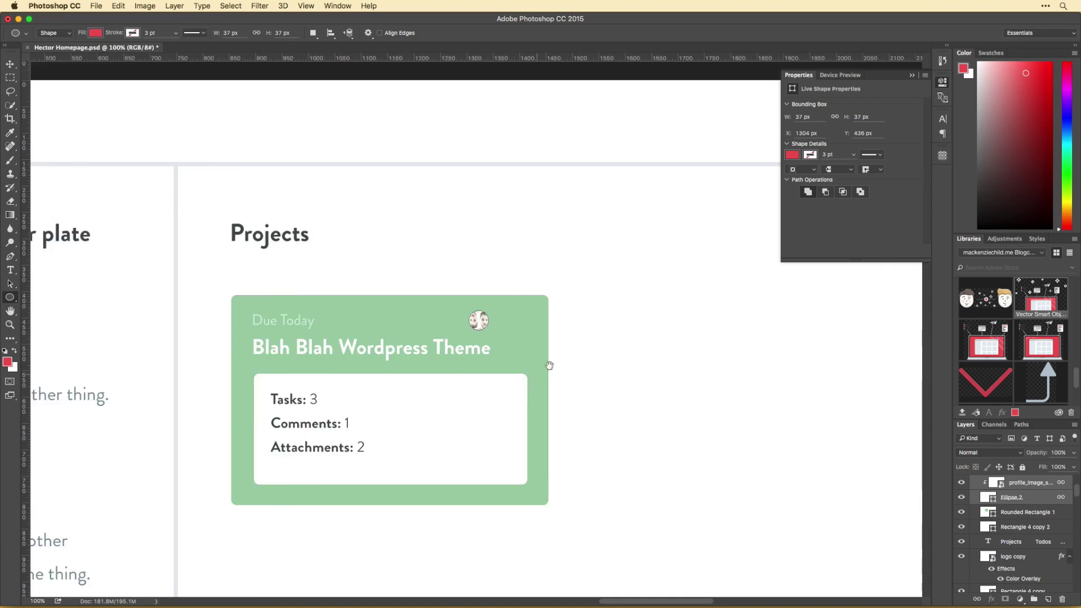
Move the round avatar toward the card's upper-right corner with a duplicate beside it.
{"action": "scroll", "coordinate": [556, 276], "scroll_direction": "left", "scroll_amount": 3}
{"action": "key", "text": "v"}
{"action": "left_click_drag", "start_coordinate": [556, 276], "coordinate": [593, 278]}
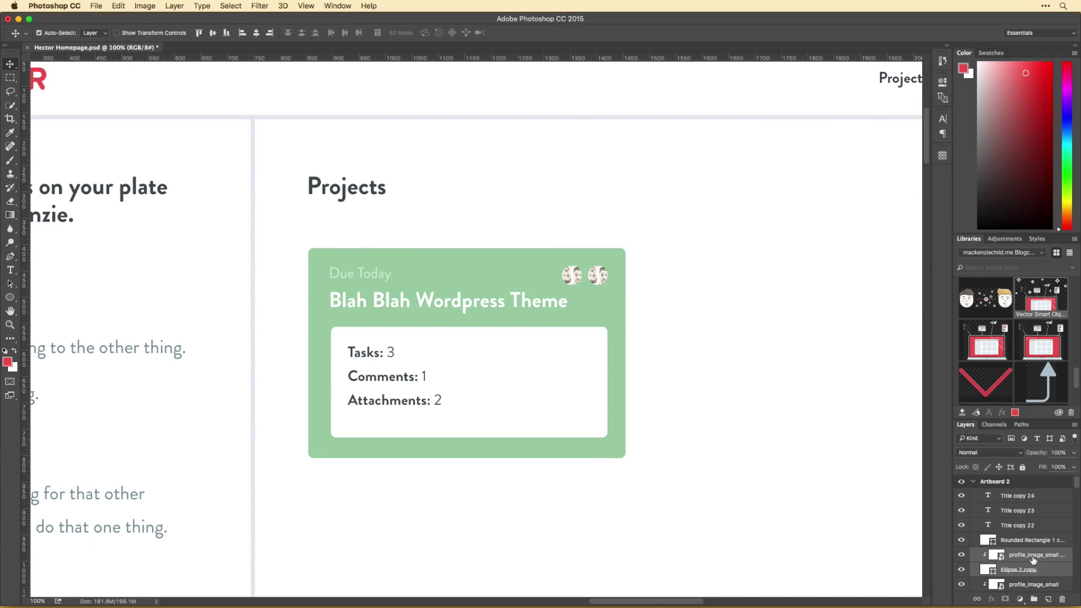
Paste a second profile photo over the left avatar and scale it down to about 36 px square.
{"action": "key", "text": "super+v"}
{"action": "key", "text": "super+t"}
{"action": "key", "text": "super+="}
{"action": "key", "text": "super+="}
{"action": "left_click_drag", "start_coordinate": [493, 301], "coordinate": [525, 275]}
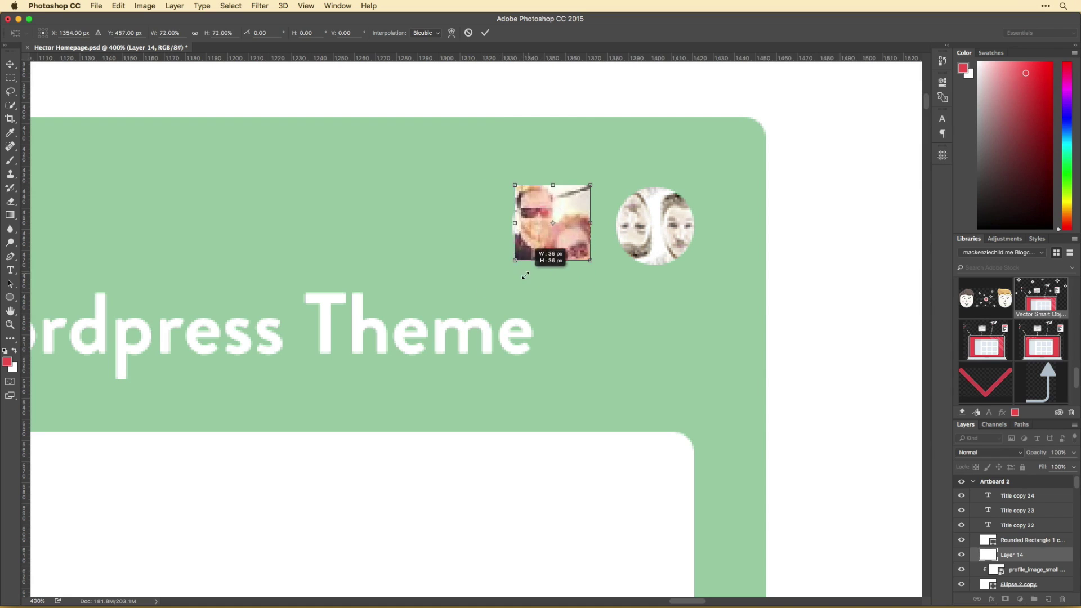
{"action": "key", "text": "Return"}
Clip the second profile photo to the left avatar circle and link it with the circle layer.
{"action": "right_click", "coordinate": [1012, 555]}
{"action": "left_click", "coordinate": [957, 340]}
{"action": "key", "text": "super+minus"}
{"action": "key", "text": "super+minus"}
{"action": "scroll", "coordinate": [717, 334], "scroll_direction": "down", "scroll_amount": 2}
{"action": "scroll", "coordinate": [718, 333], "scroll_direction": "left", "scroll_amount": 2}
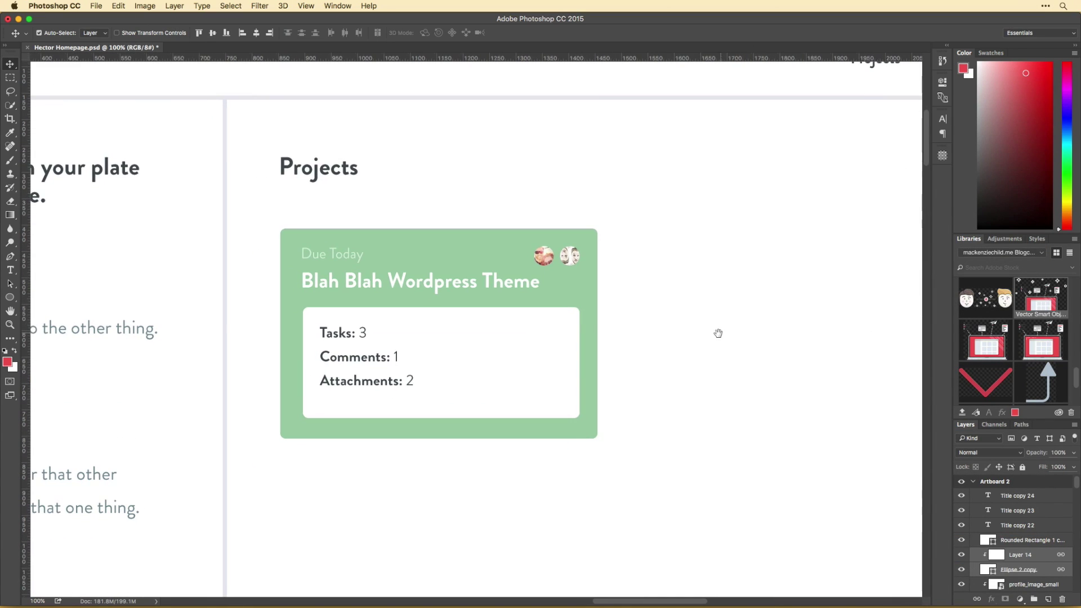
Try placing both avatars inside the white panel below the attachments line.
{"action": "scroll", "coordinate": [676, 346], "scroll_direction": "down", "scroll_amount": 2}
{"action": "left_click_drag", "start_coordinate": [589, 202], "coordinate": [490, 345]}
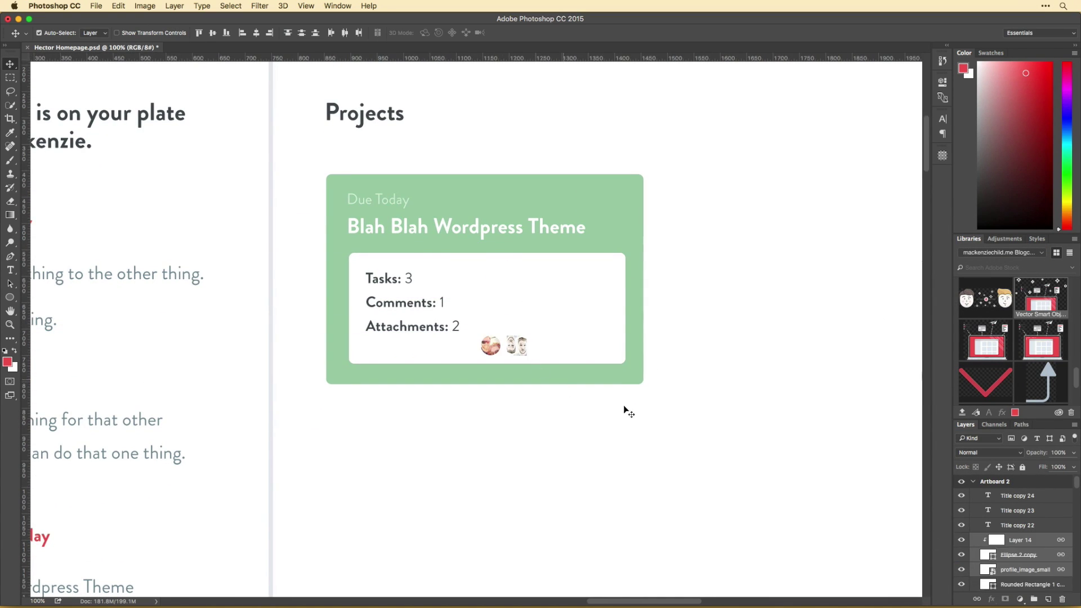
{"action": "scroll", "coordinate": [494, 383], "scroll_direction": "up", "scroll_amount": 2}
{"action": "scroll", "coordinate": [494, 383], "scroll_direction": "right", "scroll_amount": 1}
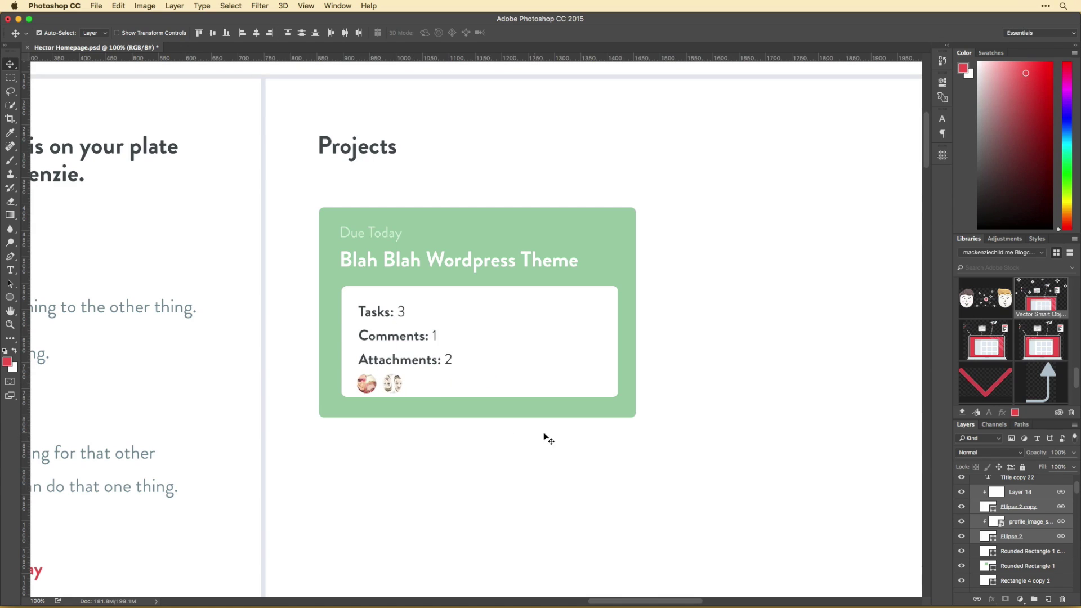
{"action": "scroll", "coordinate": [565, 439], "scroll_direction": "up", "scroll_amount": 1}
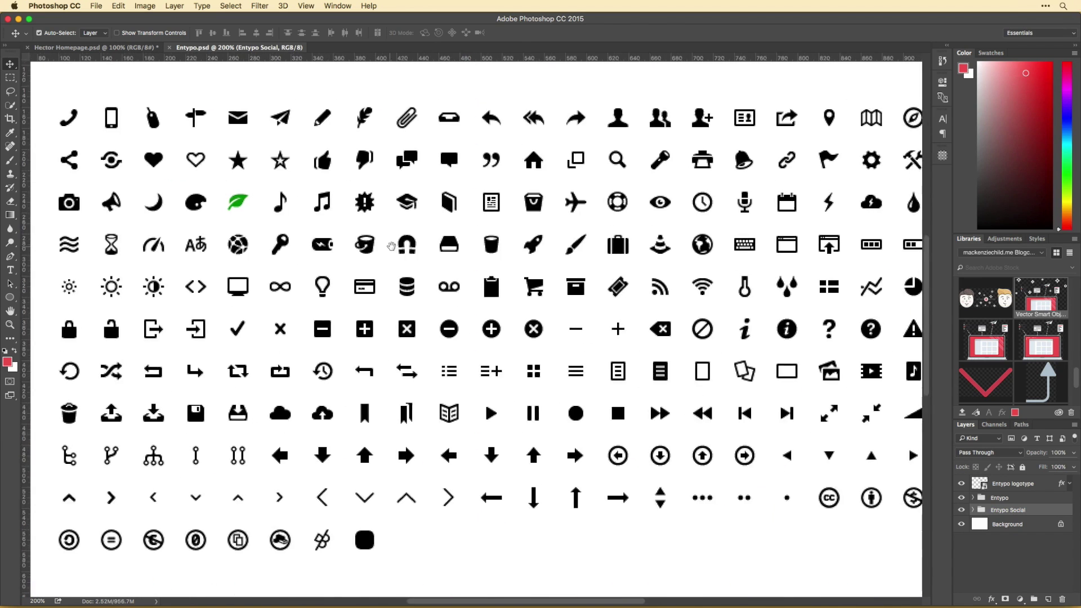
Copy the attach, numbered-list and comment icons from Entypo.psd onto the white panel in Hector Homepage.psd.
{"action": "left_click_drag", "start_coordinate": [424, 176], "coordinate": [476, 337]}
{"action": "left_click", "coordinate": [228, 48]}
{"action": "scroll", "coordinate": [410, 461], "scroll_direction": "right", "scroll_amount": 3}
{"action": "scroll", "coordinate": [410, 460], "scroll_direction": "up", "scroll_amount": 1}
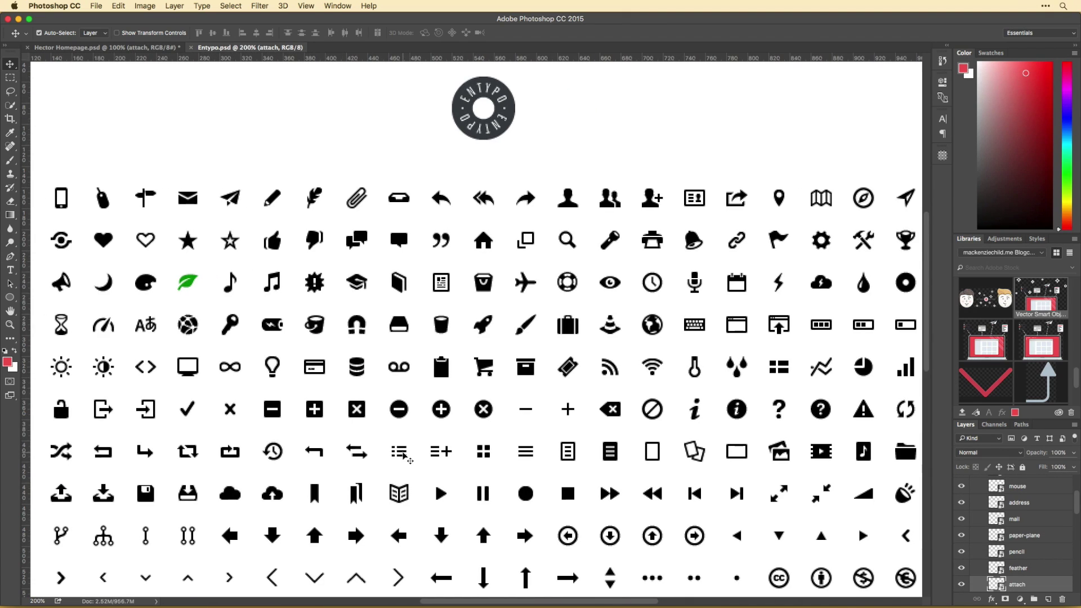
{"action": "left_click_drag", "start_coordinate": [410, 460], "coordinate": [481, 341]}
{"action": "left_click", "coordinate": [250, 47]}
{"action": "left_click_drag", "start_coordinate": [399, 240], "coordinate": [483, 352]}
Return both avatars to the card's upper-right corner, level with "Due Today".
{"action": "key", "text": "super+equal"}
{"action": "left_click_drag", "start_coordinate": [281, 478], "coordinate": [712, 176]}
Cut the stats text down to a smaller bold "Tasks:" label near the white panel's upper-left corner.
{"action": "key", "text": "t"}
{"action": "left_click", "coordinate": [264, 335]}
{"action": "key", "text": "BackSpace"}
{"action": "key", "text": "BackSpace"}
{"action": "key", "text": "BackSpace"}
{"action": "key", "text": "BackSpace"}
{"action": "key", "text": "BackSpace"}
{"action": "key", "text": "BackSpace"}
{"action": "key", "text": "BackSpace"}
{"action": "key", "text": "BackSpace"}
{"action": "key", "text": "BackSpace"}
{"action": "key", "text": "BackSpace"}
{"action": "key", "text": "BackSpace"}
{"action": "key", "text": "BackSpace"}
{"action": "key", "text": "BackSpace"}
{"action": "key", "text": "BackSpace"}
{"action": "key", "text": "BackSpace"}
{"action": "key", "text": "BackSpace"}
{"action": "key", "text": "BackSpace"}
{"action": "key", "text": "BackSpace"}
{"action": "key", "text": "BackSpace"}
{"action": "key", "text": "BackSpace"}
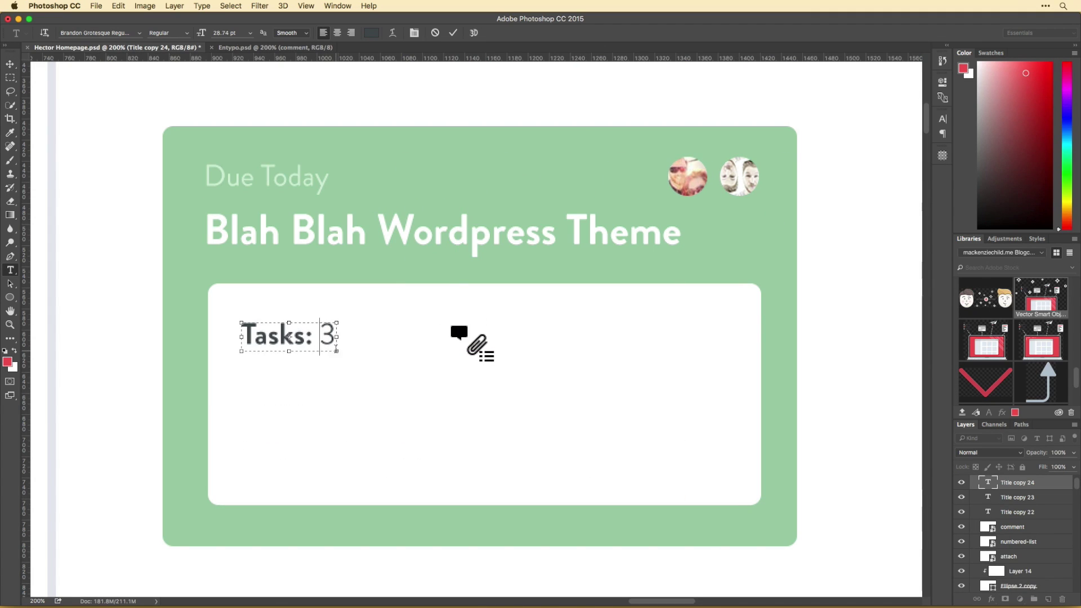
{"action": "key", "text": "super+Return"}
{"action": "key", "text": "v"}
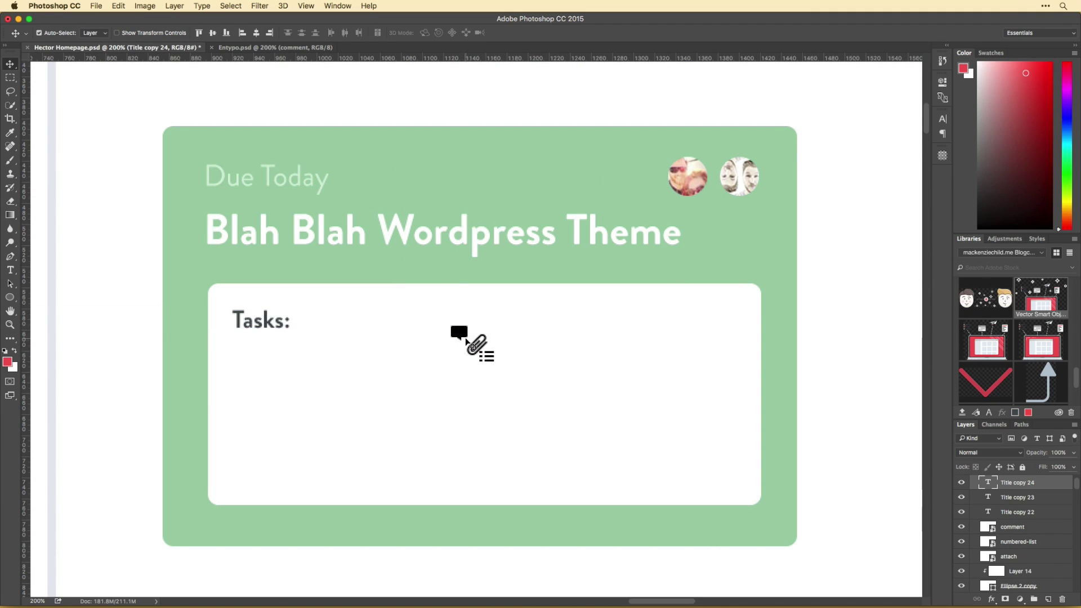
Place the numbered-list icon below the "Tasks:" label and give it a Color Overlay in the card's green.
{"action": "left_click_drag", "start_coordinate": [487, 356], "coordinate": [244, 349]}
{"action": "scroll", "coordinate": [450, 338], "scroll_direction": "left", "scroll_amount": 1}
{"action": "left_click", "coordinate": [991, 598]}
{"action": "left_click", "coordinate": [1014, 535]}
{"action": "left_click", "coordinate": [776, 242]}
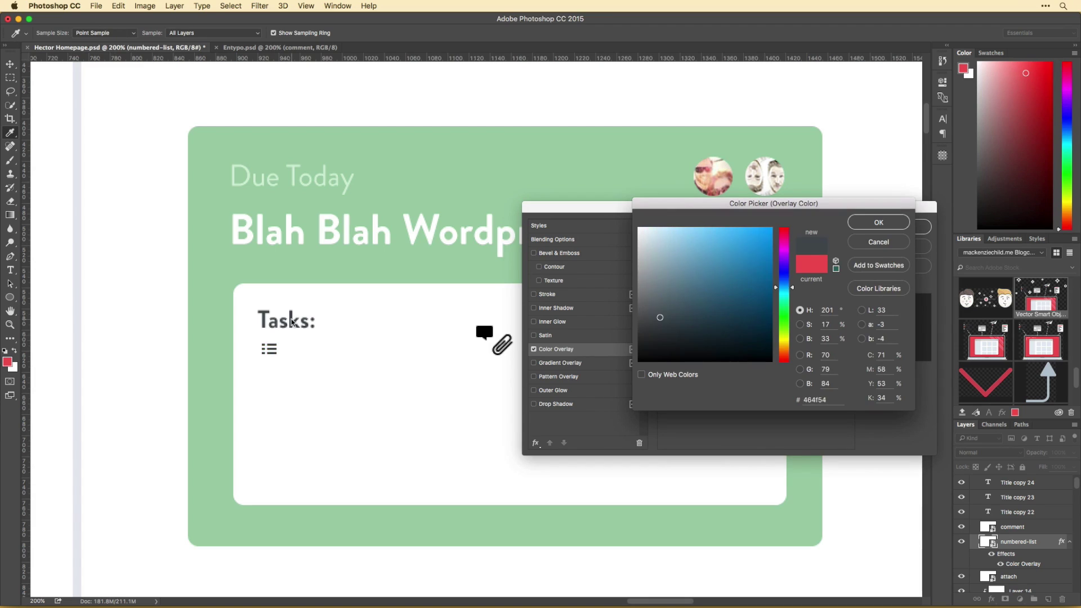
{"action": "key", "text": "Return"}
{"action": "key", "text": "Return"}
Add the task count "4" beside the numbered-list icon in Bold, 23.47 pt, dark grey text.
{"action": "key", "text": "t"}
{"action": "left_click", "coordinate": [304, 354]}
{"action": "type", "text": "4"}
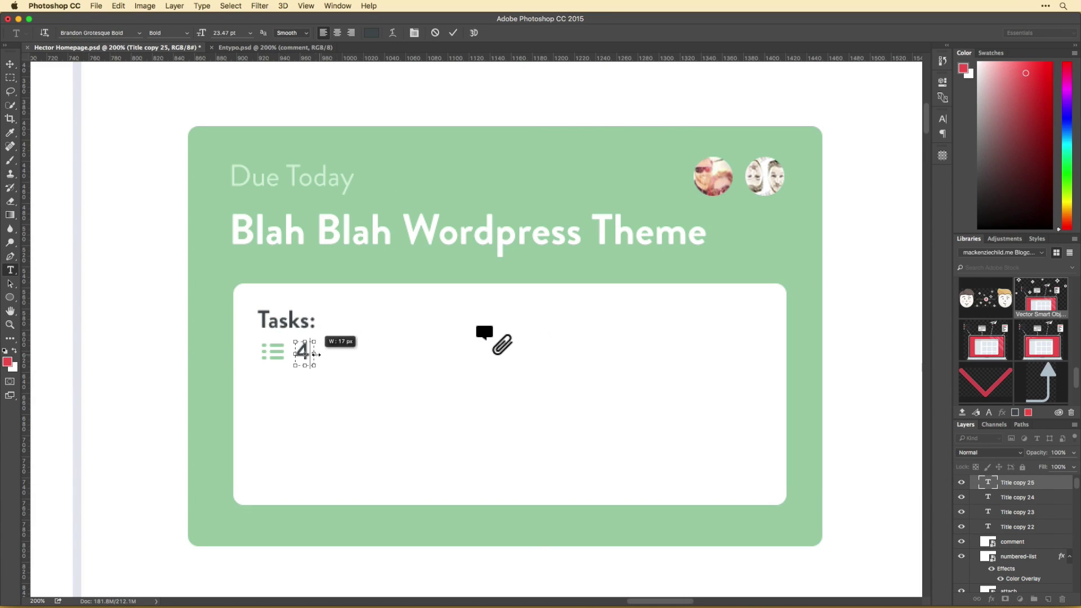
{"action": "key", "text": "super+Return"}
{"action": "key", "text": "v"}
Move the numbered-list icon in front of the "Tasks:" label, adjust the label's position and select both.
{"action": "left_click_drag", "start_coordinate": [272, 352], "coordinate": [253, 320]}
{"action": "left_click_drag", "start_coordinate": [288, 324], "coordinate": [266, 314]}
{"action": "left_click", "coordinate": [254, 321], "text": "shift"}
{"action": "key", "text": "super+minus"}
{"action": "key", "text": "super+minus"}
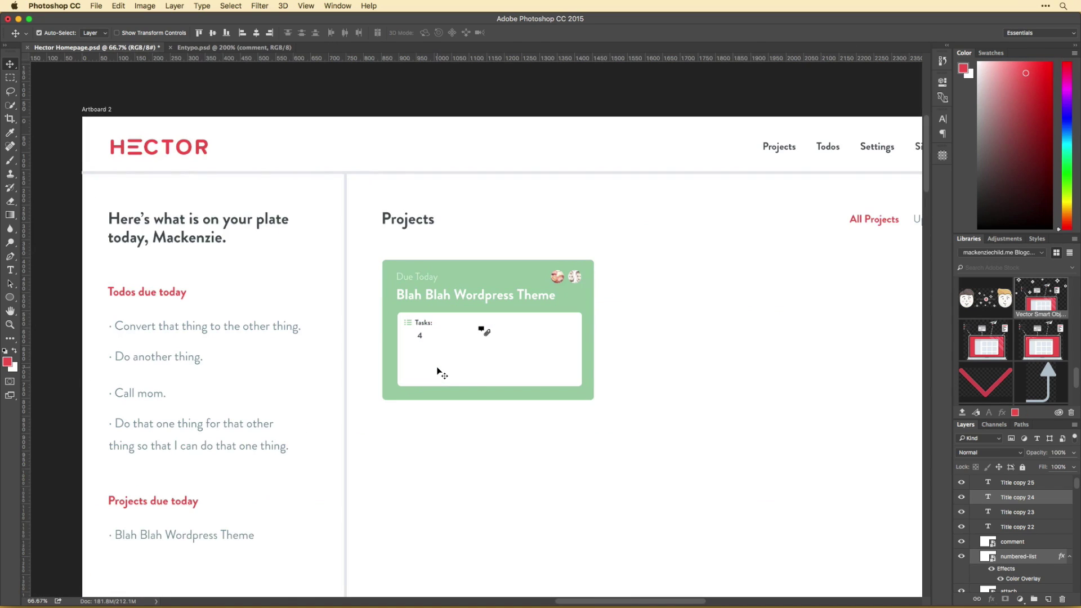
Enlarge the white stats panel so it fills the card's lower part with only a narrow green border at the sides and bottom.
{"action": "left_click", "coordinate": [400, 383]}
{"action": "key", "text": "super+t"}
{"action": "left_click_drag", "start_coordinate": [398, 386], "coordinate": [389, 396]}
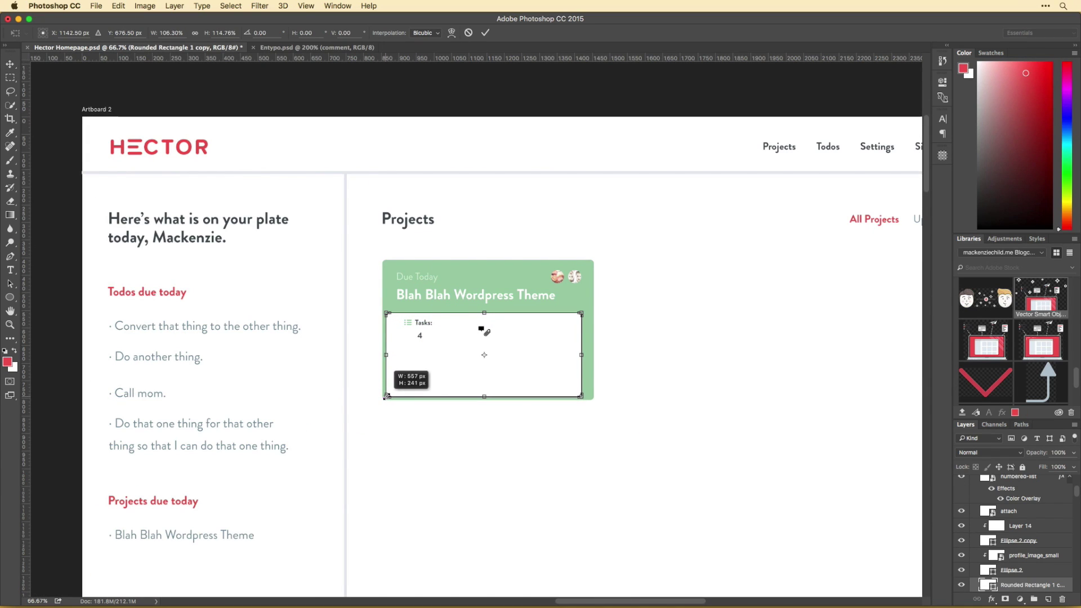
{"action": "key", "text": "Return"}
{"action": "key", "text": "super+plus"}
{"action": "key", "text": "super+plus"}
{"action": "left_click", "coordinate": [314, 326]}
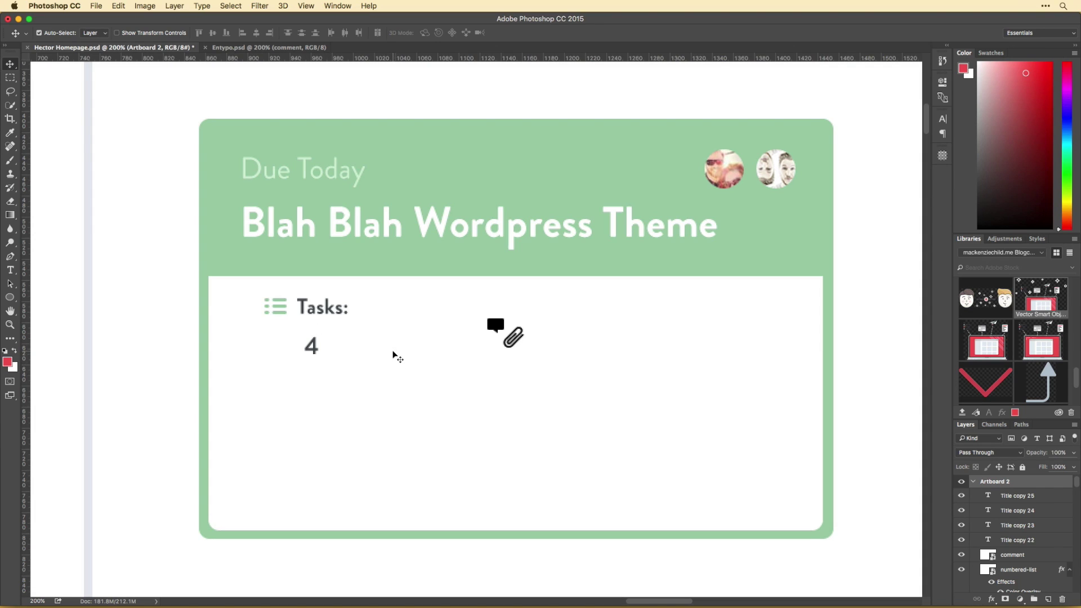
Move both avatars into the white panel's lower-left area and add a "Collaborators" label above them, copied from the "Tasks:" label.
{"action": "left_click", "coordinate": [776, 170]}
{"action": "left_click_drag", "start_coordinate": [780, 172], "coordinate": [314, 493]}
{"action": "double_click", "coordinate": [263, 444]}
{"action": "left_click_drag", "start_coordinate": [322, 306], "coordinate": [307, 436]}
{"action": "type", "text": "Collaborators"}
{"action": "key", "text": "super+Return"}
{"action": "left_click", "coordinate": [301, 445], "text": "shift"}
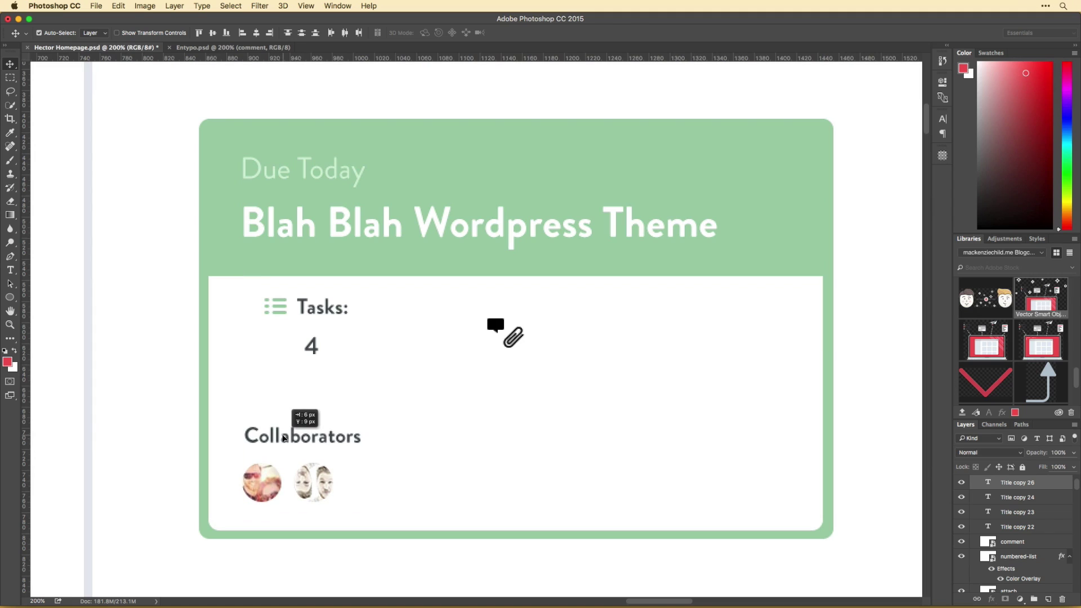
Move the numbered-list icon below the "Tasks:" label and place the "4" directly after the label.
{"action": "left_click_drag", "start_coordinate": [278, 308], "coordinate": [269, 345]}
{"action": "left_click_drag", "start_coordinate": [304, 309], "coordinate": [259, 311]}
{"action": "left_click_drag", "start_coordinate": [311, 346], "coordinate": [326, 311]}
{"action": "key", "text": "super+minus"}
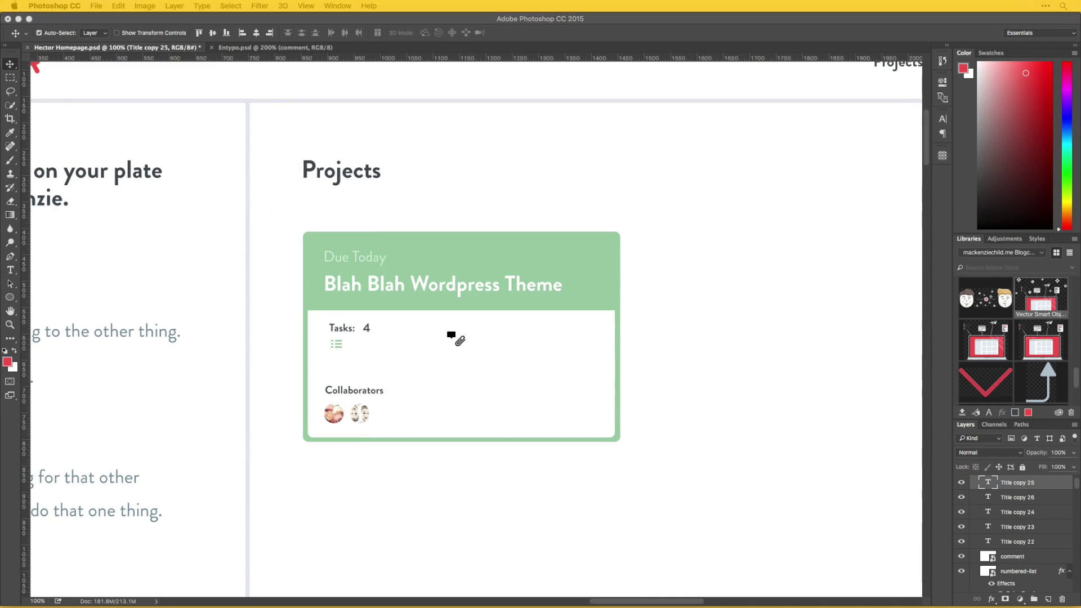
{"action": "key", "text": "super+plus"}
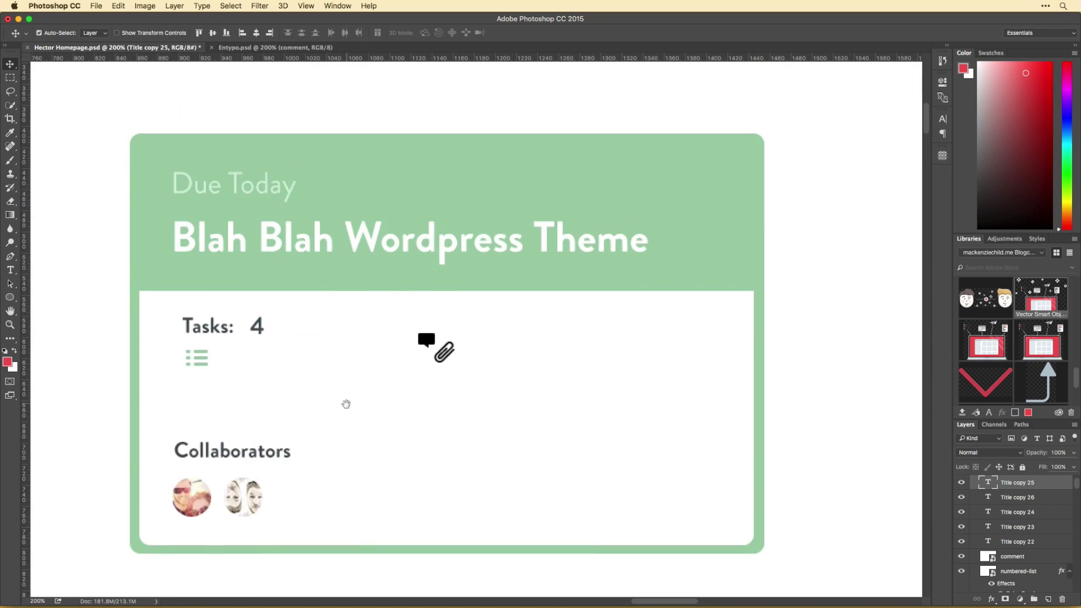
{"action": "key", "text": "super+minus"}
{"action": "key", "text": "super+minus"}
{"action": "key", "text": "super+minus"}
{"action": "key", "text": "super+minus"}
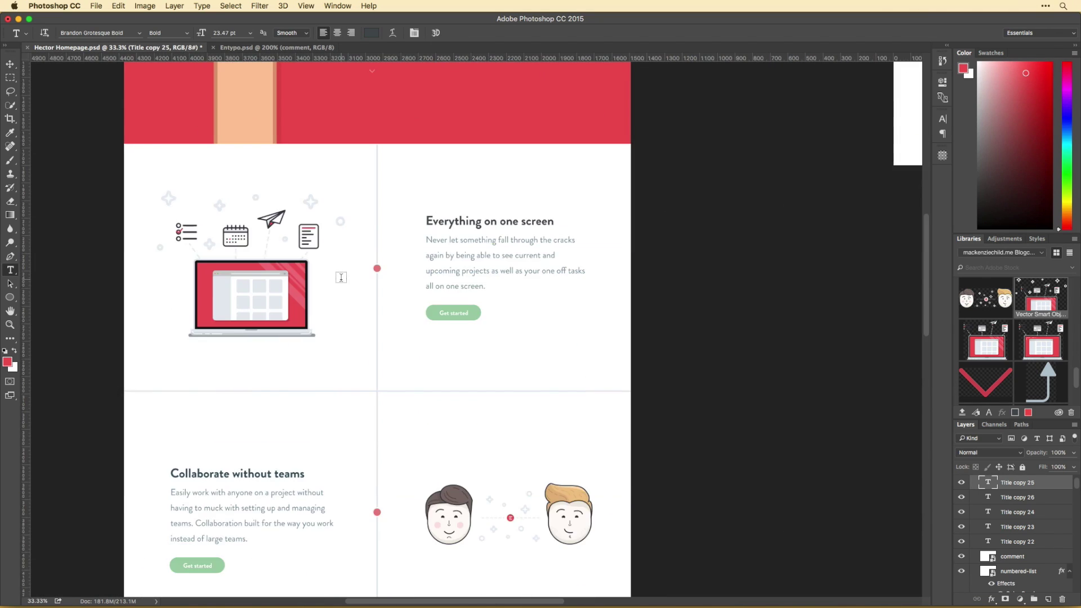
{"action": "key", "text": "super+0"}
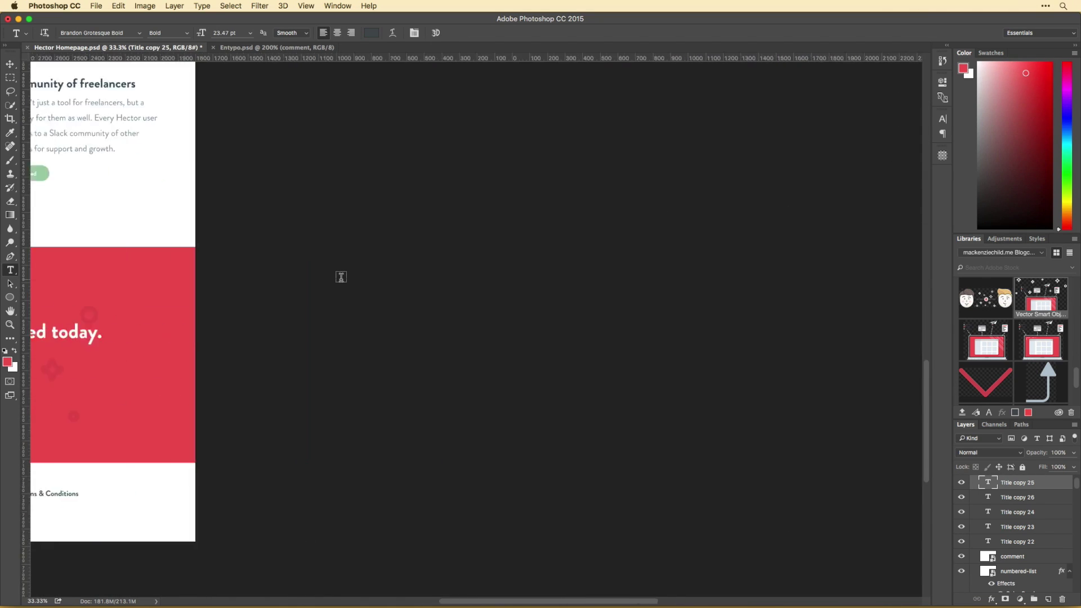
{"action": "key", "text": "super+1"}
{"action": "key", "text": "v"}
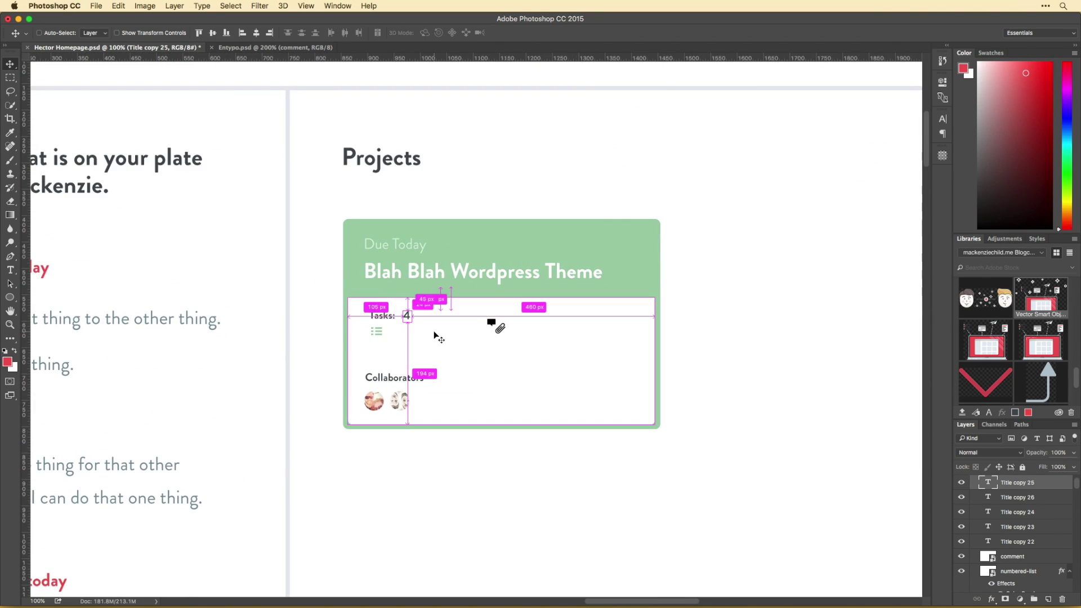
Replace the separate task count by extending the label beside the numbered-list icon to read "Tasks: 4".
{"action": "key", "text": "super+plus"}
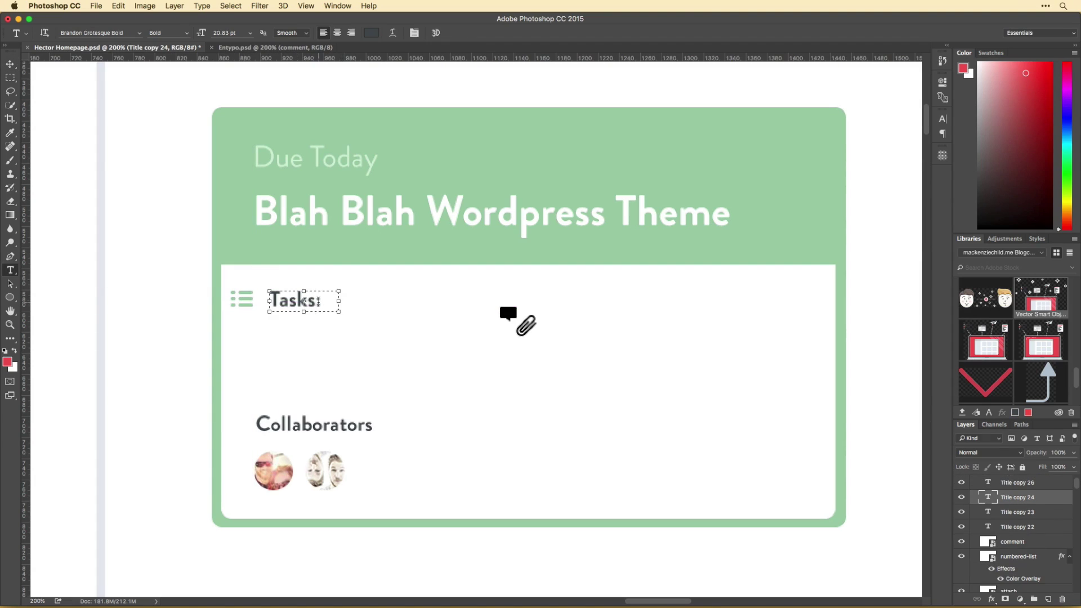
{"action": "type", "text": "4"}
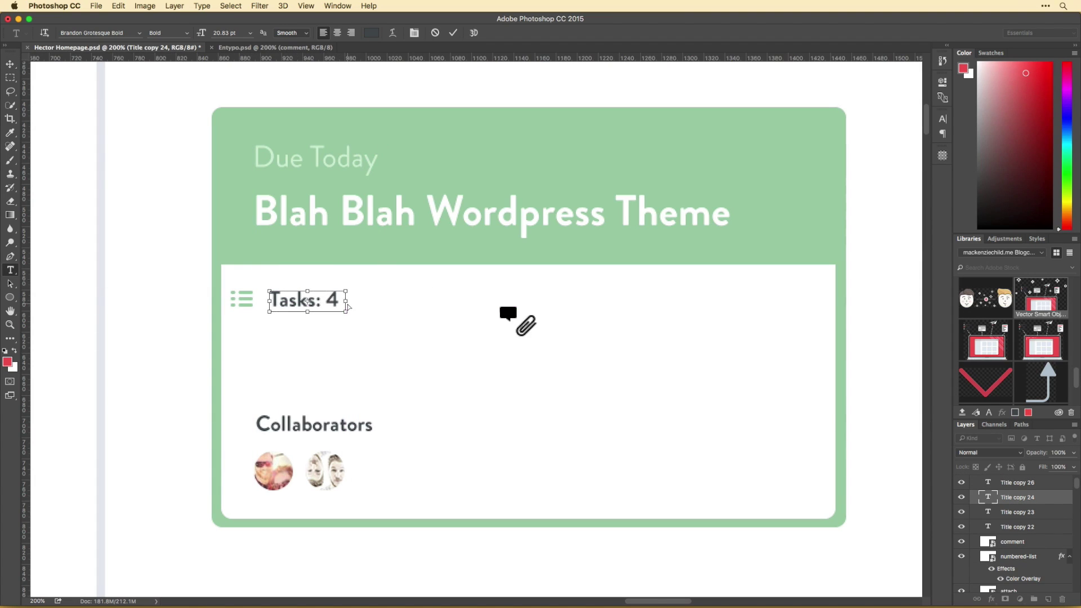
{"action": "key", "text": "super+Return"}
{"action": "key", "text": "v"}
Duplicate the task icon and label further along the stats row and change the copied text to "Comments: 3".
{"action": "left_click_drag", "start_coordinate": [299, 301], "coordinate": [422, 299]}
{"action": "double_click", "coordinate": [479, 299]}
{"action": "type", "text": "Comments: 3"}
{"action": "key", "text": "super+Return"}
{"action": "key", "text": "v"}
Replace the copied list icon beside "Comments: 3" with the comment icon, using the same green Color Overlay.
{"action": "key", "text": "Delete"}
{"action": "left_click", "coordinate": [1004, 485]}
{"action": "left_click", "coordinate": [1012, 530], "text": "shift"}
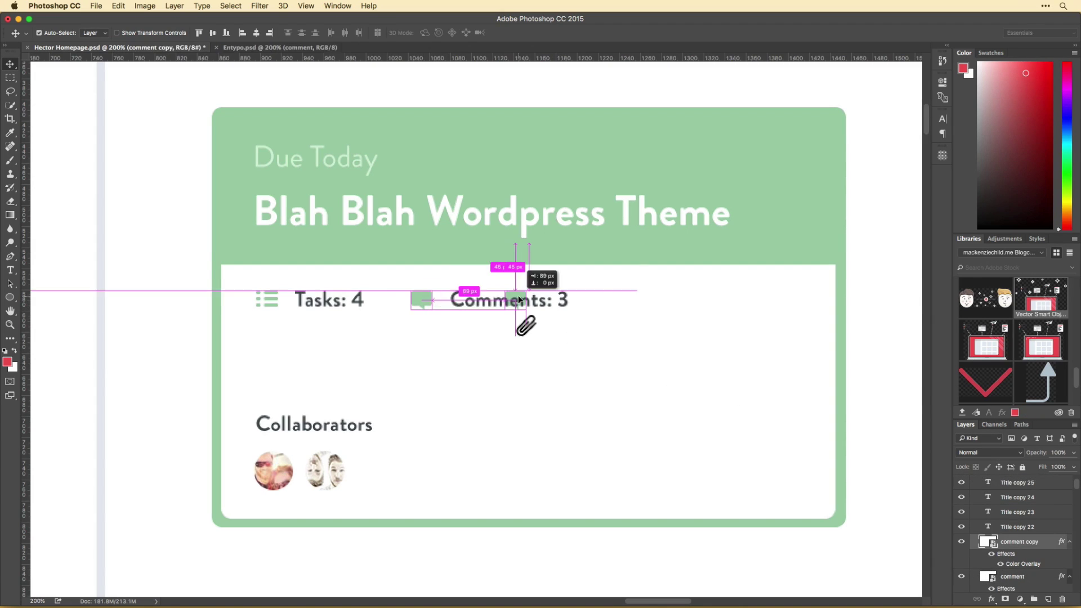
Duplicate the comment icon and label to the end of the stats row and change the copied text to "Attachments: 0".
{"action": "left_click_drag", "start_coordinate": [527, 287], "coordinate": [718, 287]}
{"action": "double_click", "coordinate": [699, 300]}
{"action": "type", "text": "Attachments: "}
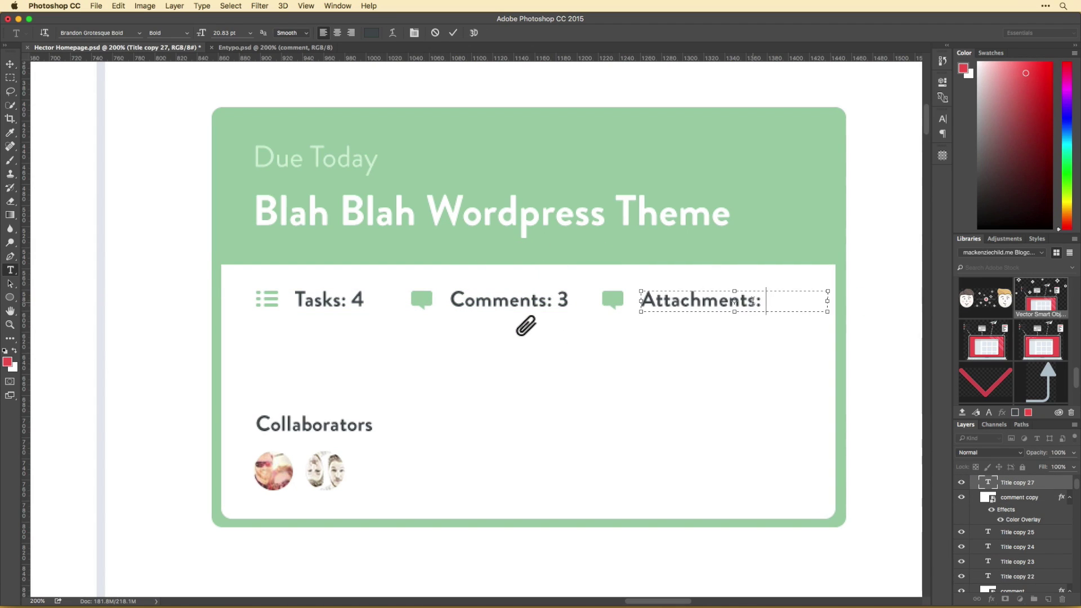
{"action": "type", "text": "0"}
{"action": "key", "text": "super+Return"}
{"action": "key", "text": "v"}
Replace the copied comment icon beside "Attachments: 0" with the paperclip icon and give it the green Color Overlay.
{"action": "left_click_drag", "start_coordinate": [526, 325], "coordinate": [613, 299]}
{"action": "key", "text": "Delete"}
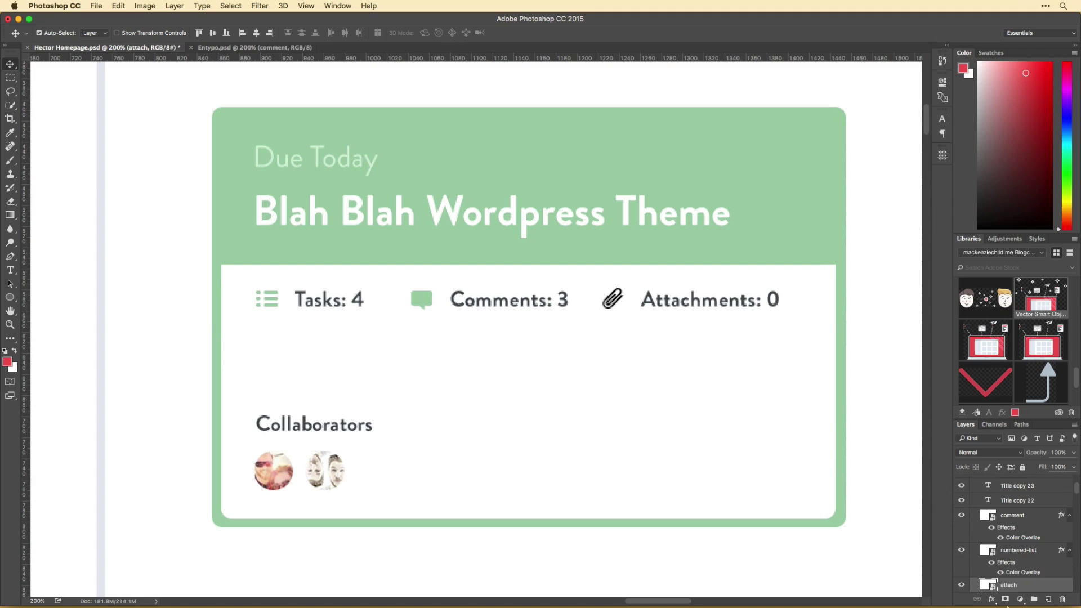
{"action": "left_click_drag", "start_coordinate": [1007, 606], "coordinate": [1008, 585]}
Move the "Collaborators" label and both avatars up, close below the stats row.
{"action": "left_click_drag", "start_coordinate": [323, 468], "coordinate": [324, 395]}
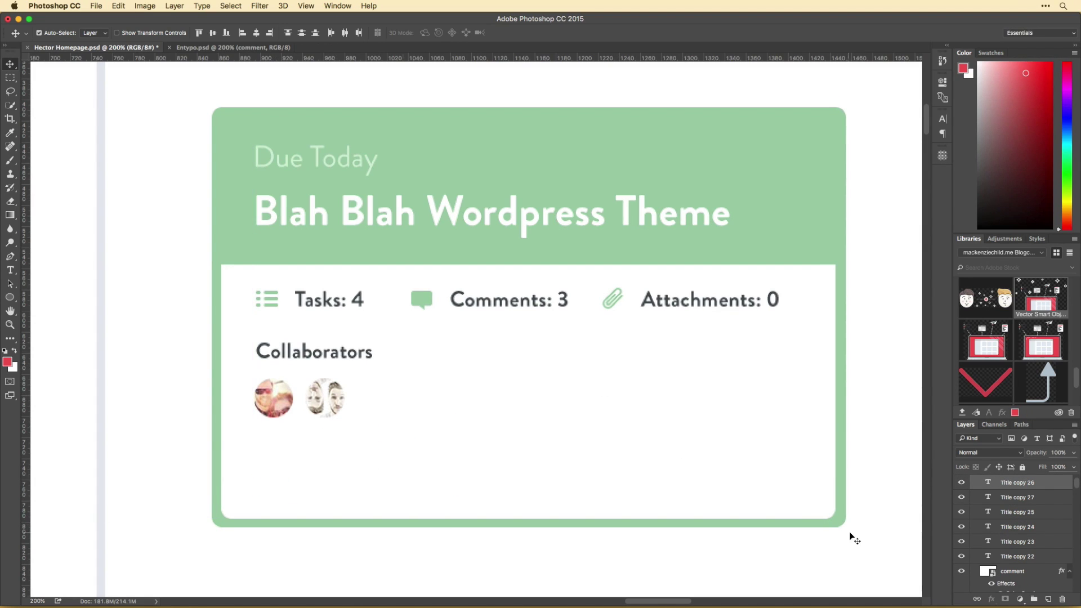
{"action": "left_click_drag", "start_coordinate": [602, 463], "coordinate": [601, 459]}
{"action": "key", "text": "super+minus"}
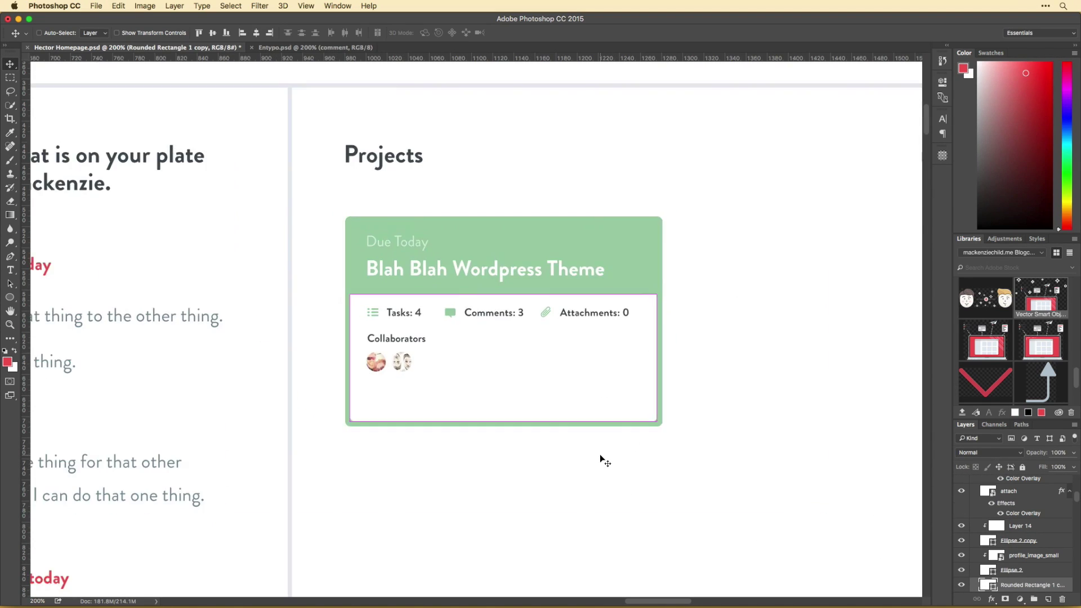
{"action": "left_click", "coordinate": [593, 357]}
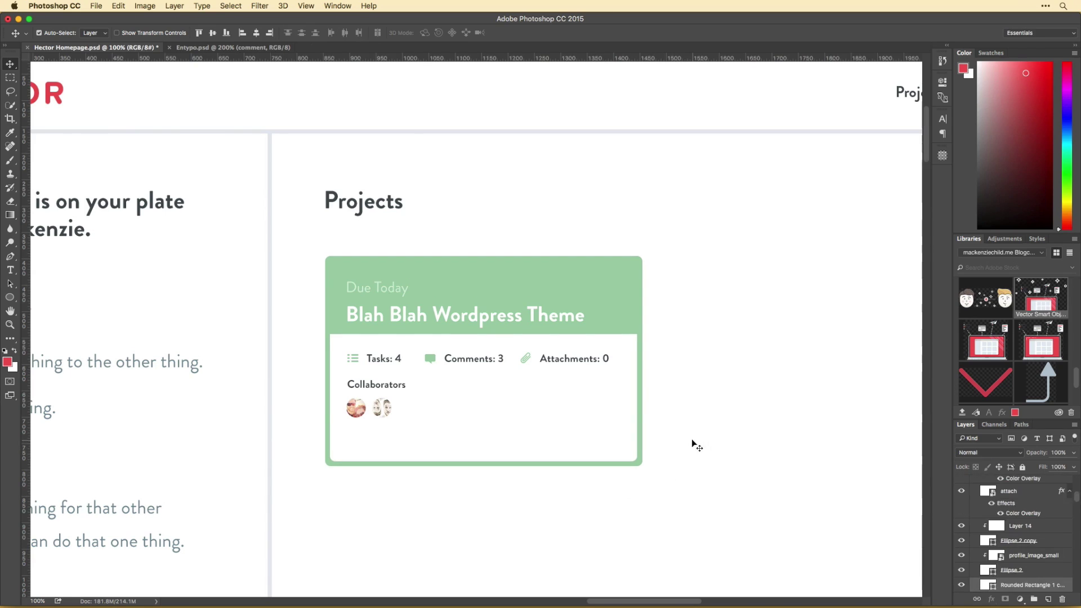
Move both avatars back into the green header beside the slightly raised due date and title, and remove the "Collaborators" label.
{"action": "left_click_drag", "start_coordinate": [388, 292], "coordinate": [389, 286]}
{"action": "left_click", "coordinate": [354, 413]}
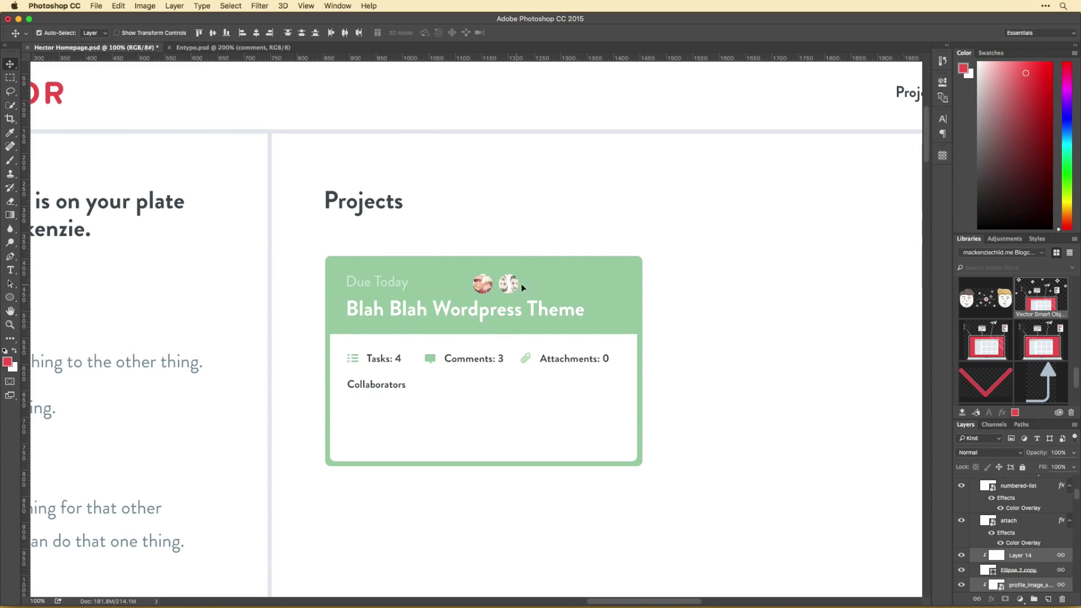
{"action": "left_click", "coordinate": [386, 386]}
Try shortening the white panel and the green card to fit just the stats row, and undo the resizing.
{"action": "key", "text": "super+t"}
{"action": "left_click_drag", "start_coordinate": [484, 463], "coordinate": [485, 389]}
{"action": "key", "text": "Return"}
{"action": "left_click", "coordinate": [454, 410]}
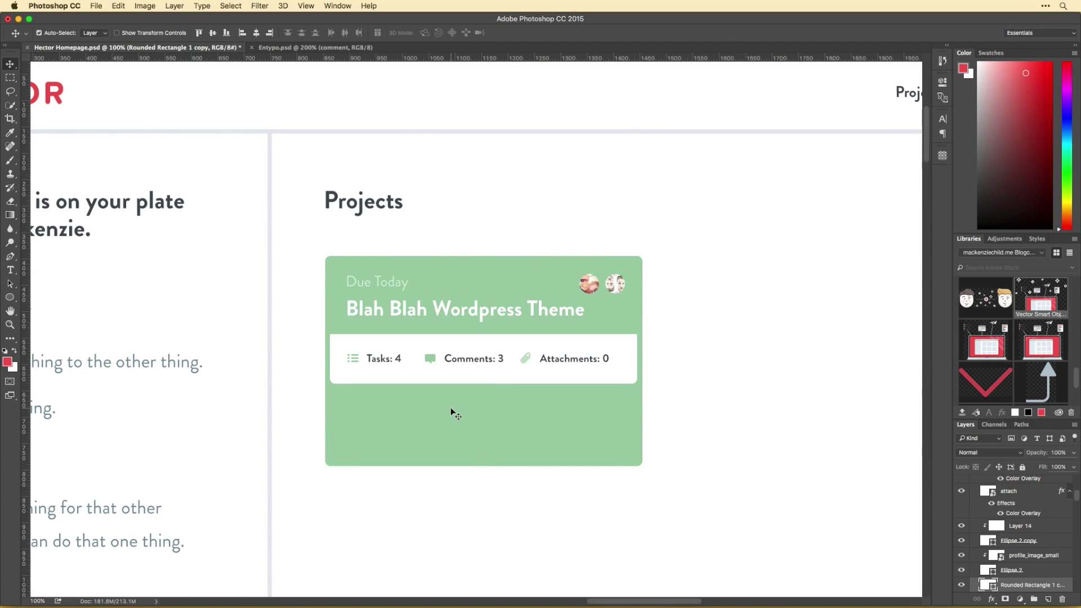
{"action": "key", "text": "super+t"}
{"action": "left_click_drag", "start_coordinate": [484, 466], "coordinate": [486, 390]}
{"action": "key", "text": "Return"}
{"action": "scroll", "coordinate": [670, 381], "scroll_direction": "right", "scroll_amount": 3}
{"action": "key", "text": "super+alt+z"}
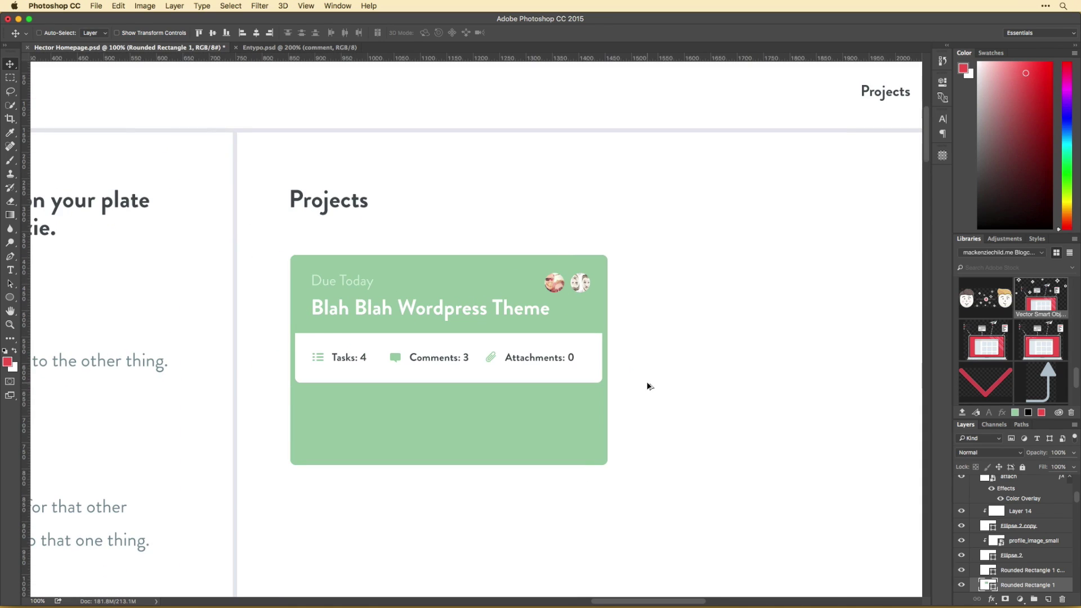
{"action": "key", "text": "super+alt+z"}
Move the whole stats row down to the bottom of the white panel.
{"action": "left_click_drag", "start_coordinate": [390, 362], "coordinate": [397, 445]}
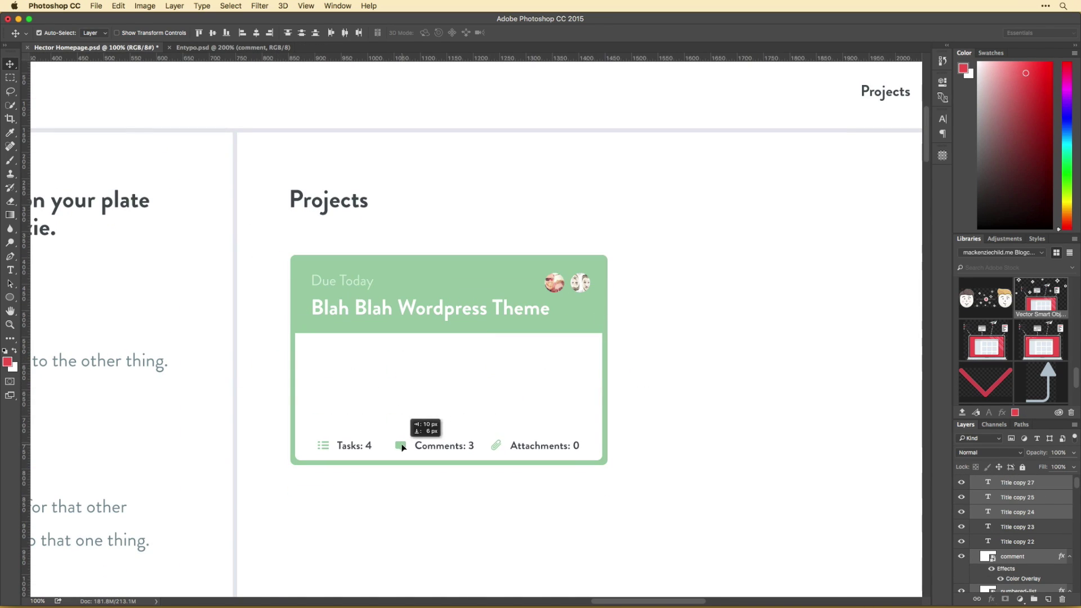
{"action": "scroll", "coordinate": [671, 336], "scroll_direction": "down", "scroll_amount": 2}
Generate Hipster Ipsum filler text in Chrome and place its opening in a text box about 515 by 156 px above the stats row.
{"action": "key", "text": "super+Tab"}
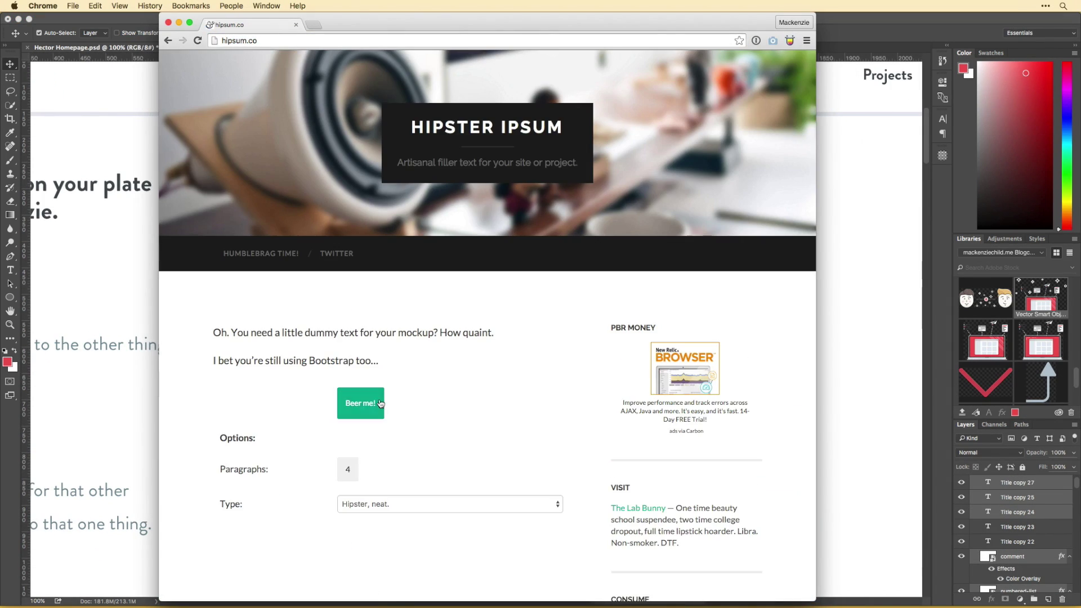
{"action": "left_click", "coordinate": [361, 403]}
{"action": "left_click_drag", "start_coordinate": [213, 298], "coordinate": [377, 332]}
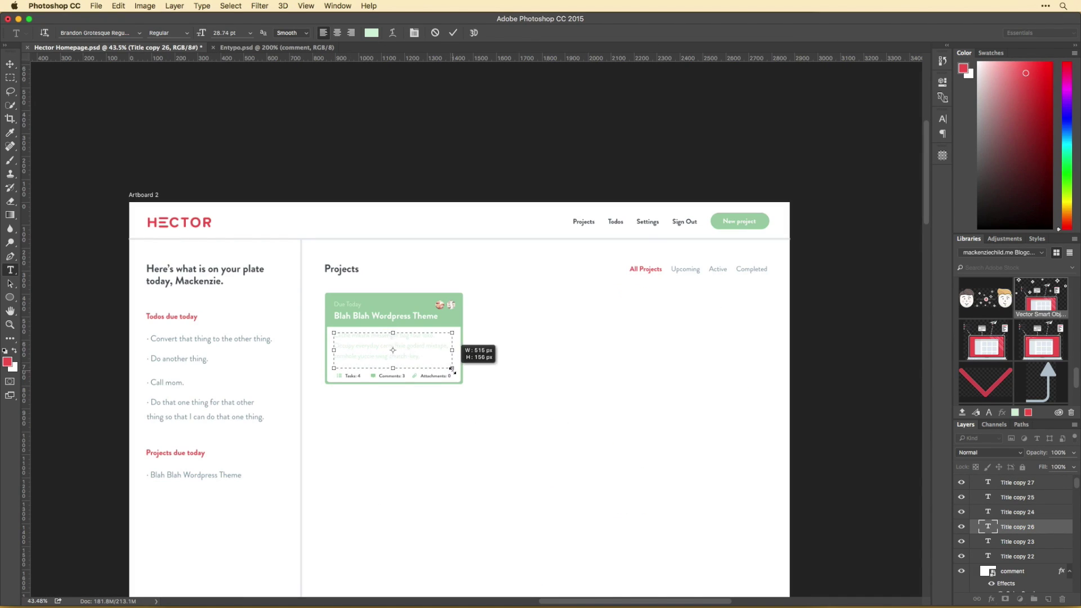
Recolour all of the card's description text to slate grey.
{"action": "key", "text": "super+plus"}
{"action": "key", "text": "super+a"}
{"action": "left_click", "coordinate": [372, 32]}
{"action": "left_click", "coordinate": [882, 213]}
{"action": "key", "text": "super+Return"}
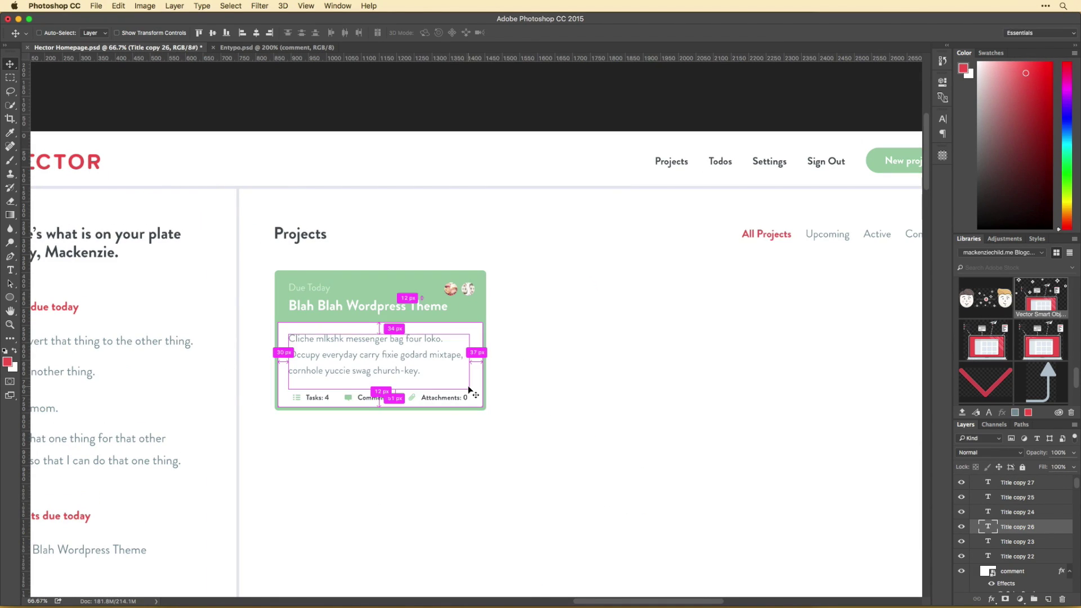
Adjust the description's position and widen its text box on both sides to nearly span the white panel.
{"action": "key", "text": "super+plus"}
{"action": "left_click_drag", "start_coordinate": [391, 392], "coordinate": [388, 393]}
{"action": "double_click", "coordinate": [425, 367]}
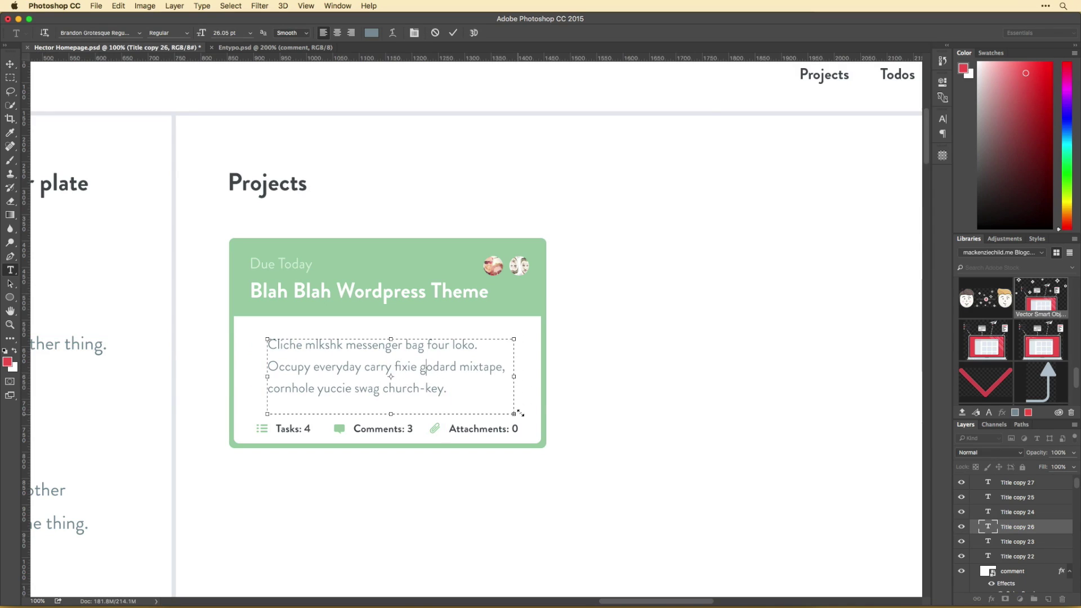
{"action": "mouse_move", "coordinate": [513, 397]}
{"action": "left_mouse_down"}
{"action": "mouse_move", "coordinate": [535, 444]}
{"action": "mouse_move", "coordinate": [523, 447]}
{"action": "mouse_move", "coordinate": [514, 414]}
{"action": "left_mouse_up"}
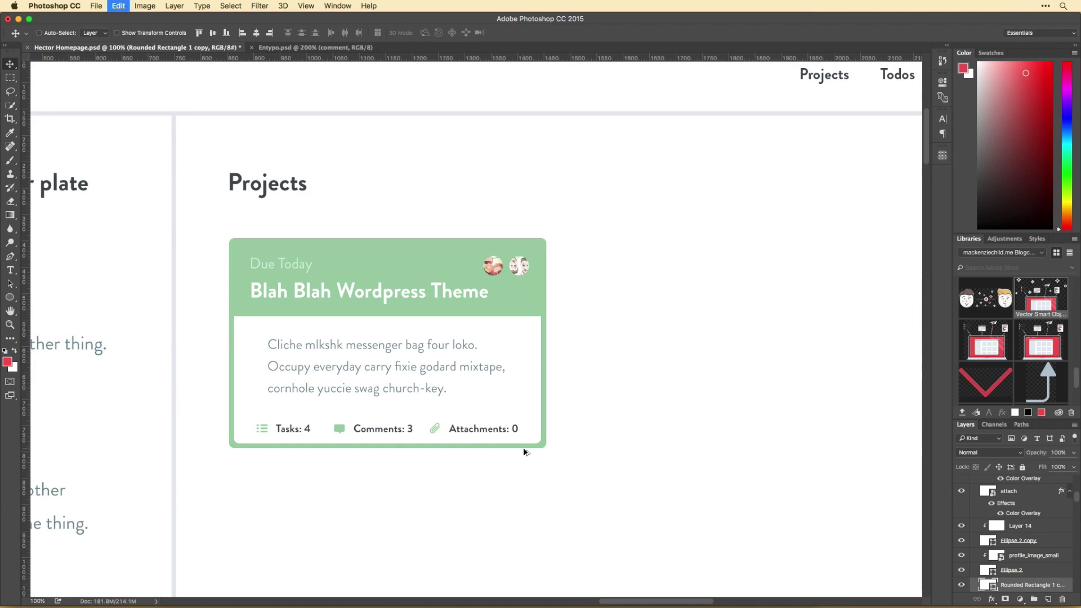
{"action": "left_click_drag", "start_coordinate": [267, 376], "coordinate": [251, 376]}
{"action": "mouse_move", "coordinate": [514, 376]}
{"action": "left_mouse_down"}
{"action": "mouse_move", "coordinate": [550, 376]}
{"action": "mouse_move", "coordinate": [528, 376]}
{"action": "left_mouse_up"}
Reduce the card's description text to 20 pt and adjust its leading so the three lines are evenly spaced.
{"action": "key", "text": "super+a"}
{"action": "key", "text": "super+shift+comma"}
{"action": "key", "text": "super+shift+comma"}
{"action": "key", "text": "super+shift+comma"}
{"action": "key", "text": "super+shift+comma"}
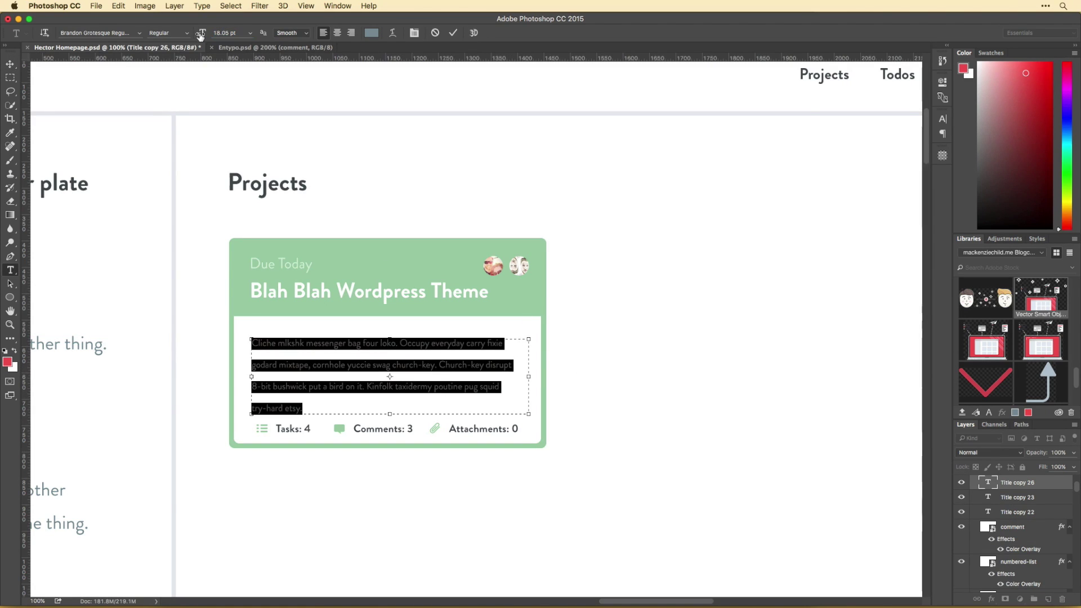
{"action": "left_click", "coordinate": [942, 119]}
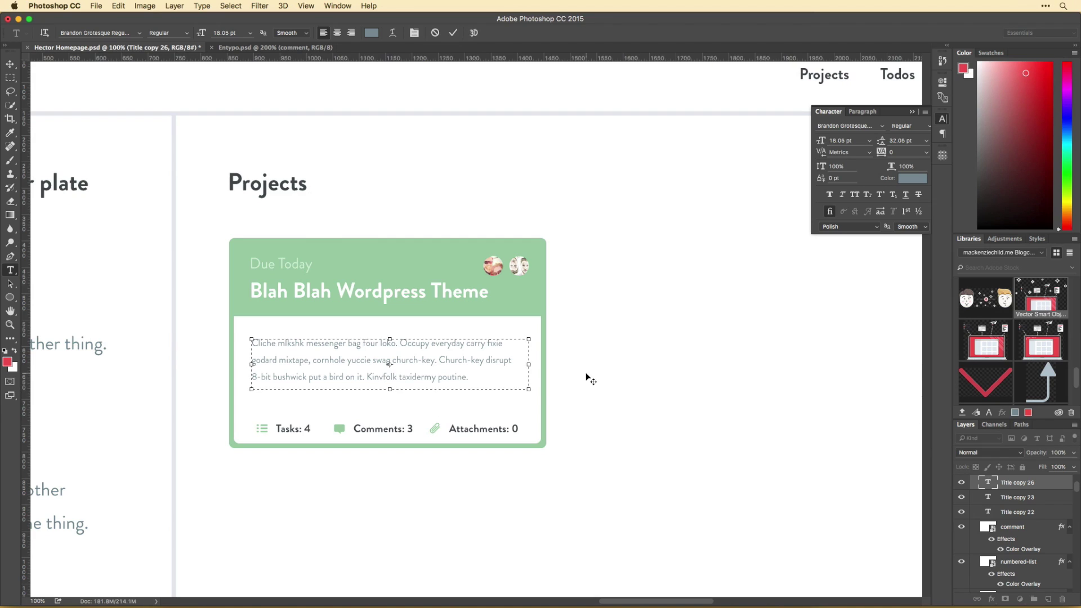
{"action": "key", "text": "super+shift+period"}
{"action": "left_click_drag", "start_coordinate": [878, 145], "coordinate": [882, 145]}
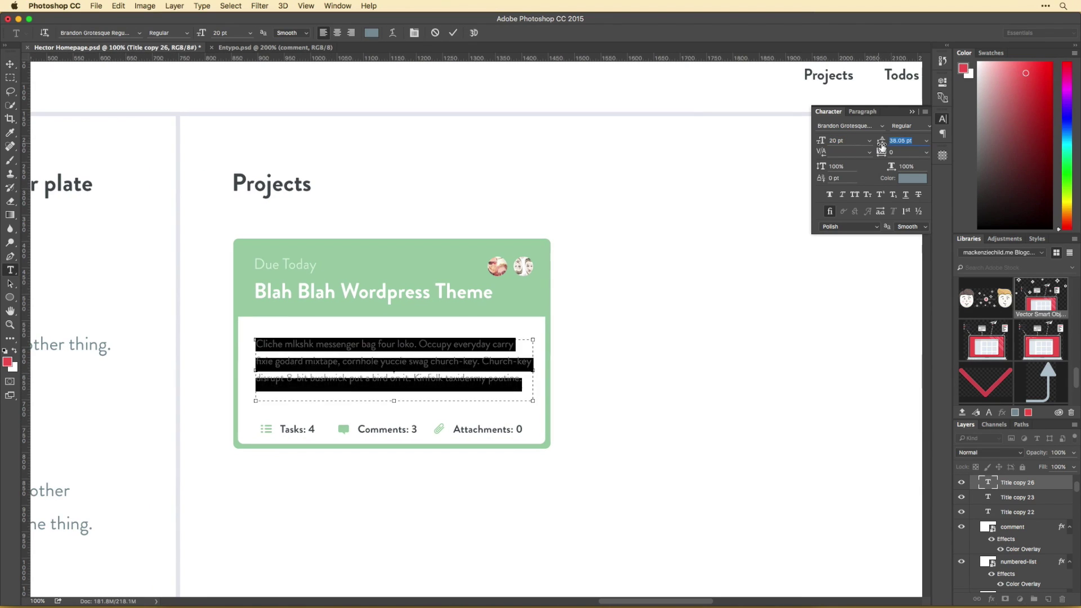
{"action": "key", "text": "super+Return"}
{"action": "key", "text": "v"}
Select all icons and labels of the stats row and raise them slightly above the white panel's lower edge.
{"action": "left_click_drag", "start_coordinate": [550, 427], "coordinate": [241, 437]}
{"action": "left_click_drag", "start_coordinate": [347, 433], "coordinate": [347, 423]}
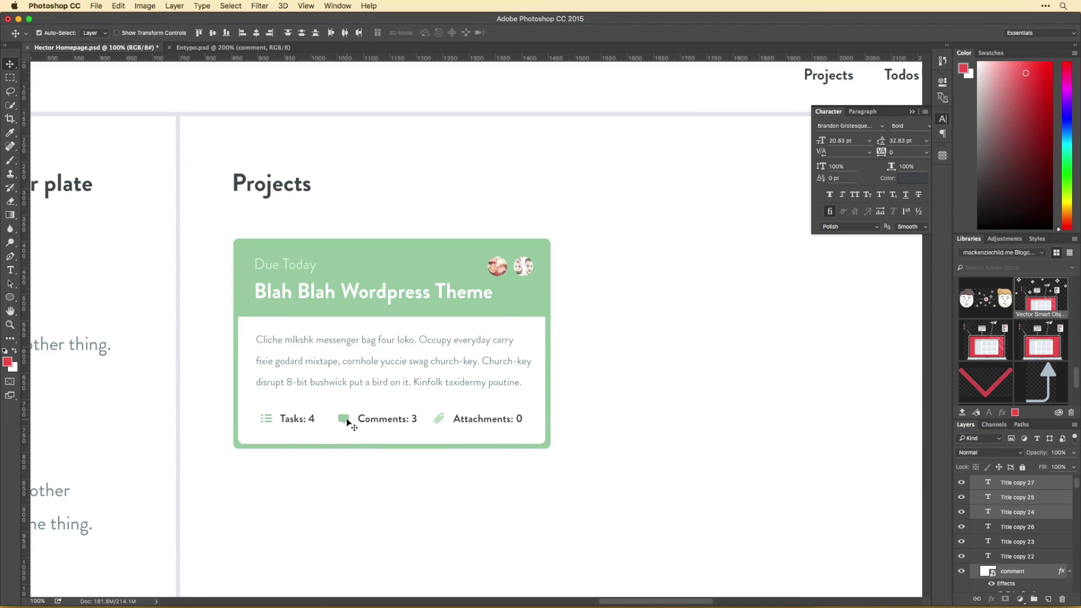
{"action": "left_click", "coordinate": [574, 335]}
{"action": "key", "text": "super+minus"}
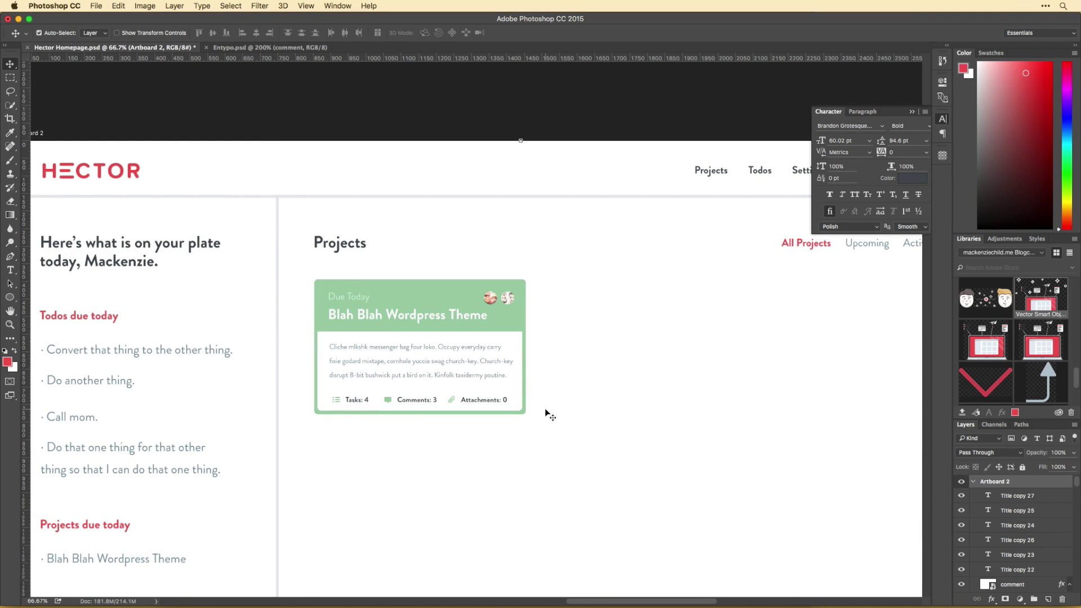
Group all layers of the project card and name the group "Card 1".
{"action": "scroll", "coordinate": [565, 405], "scroll_direction": "right", "scroll_amount": 3}
{"action": "key", "text": "super+g"}
{"action": "double_click", "coordinate": [1008, 495]}
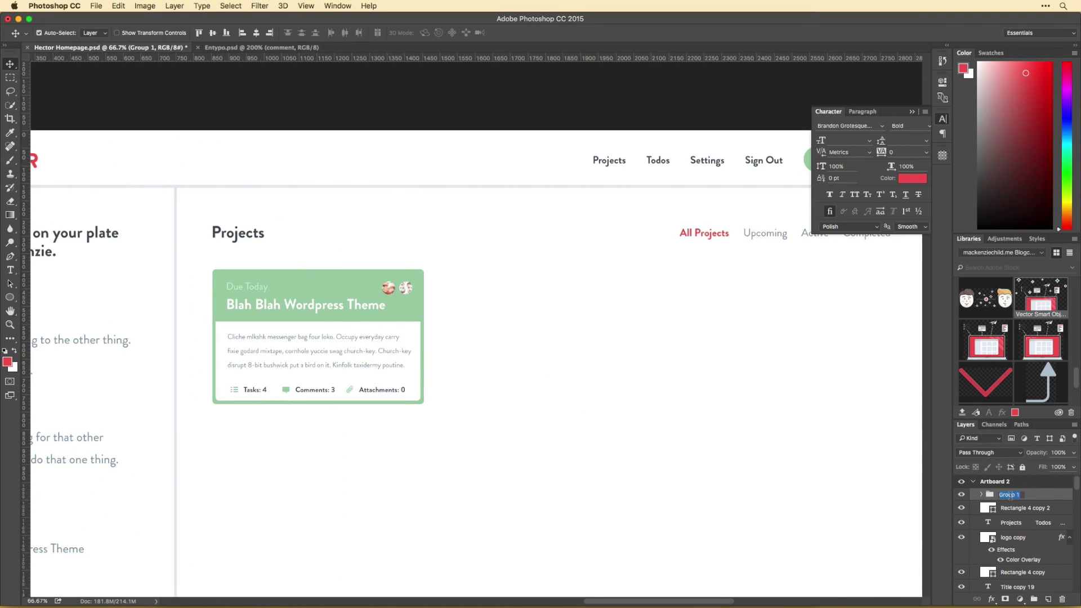
Duplicate the Card 1 group to the right of the original and nudge the copy slightly further right.
{"action": "key", "text": "super+alt+t"}
{"action": "left_click_drag", "start_coordinate": [390, 326], "coordinate": [600, 326]}
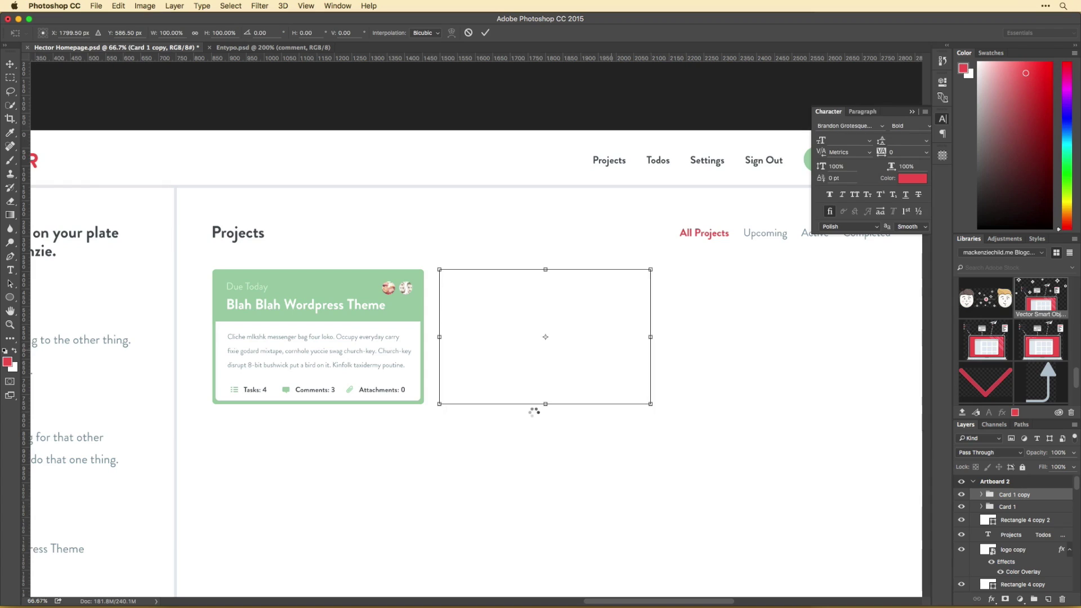
{"action": "key", "text": "Return"}
{"action": "key", "text": "shift+Right"}
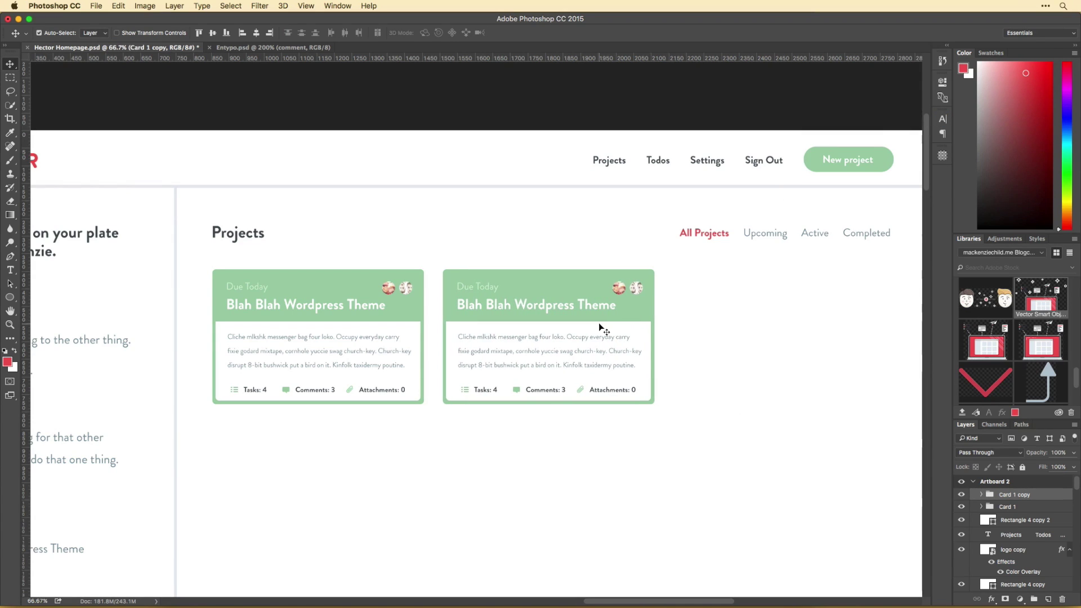
Make the first card's "Blah Blah Wordpress Theme" title slightly smaller.
{"action": "scroll", "coordinate": [599, 323], "scroll_direction": "left", "scroll_amount": 2}
{"action": "scroll", "coordinate": [608, 329], "scroll_direction": "up", "scroll_amount": 2}
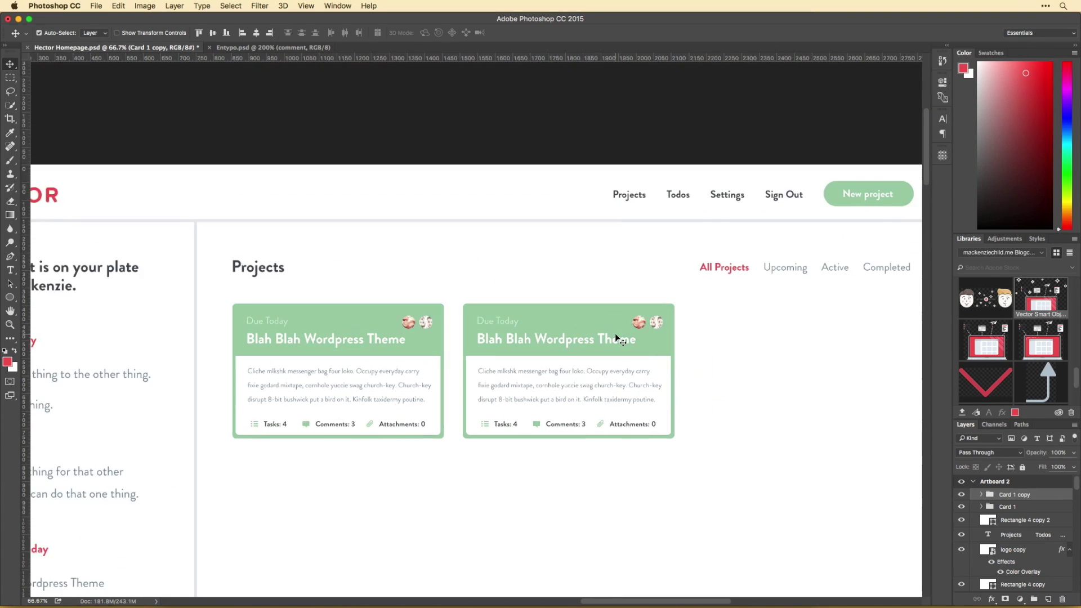
{"action": "scroll", "coordinate": [615, 333], "scroll_direction": "down", "scroll_amount": 2}
{"action": "scroll", "coordinate": [615, 333], "scroll_direction": "right", "scroll_amount": 1}
{"action": "left_click_drag", "start_coordinate": [329, 265], "coordinate": [329, 263]}
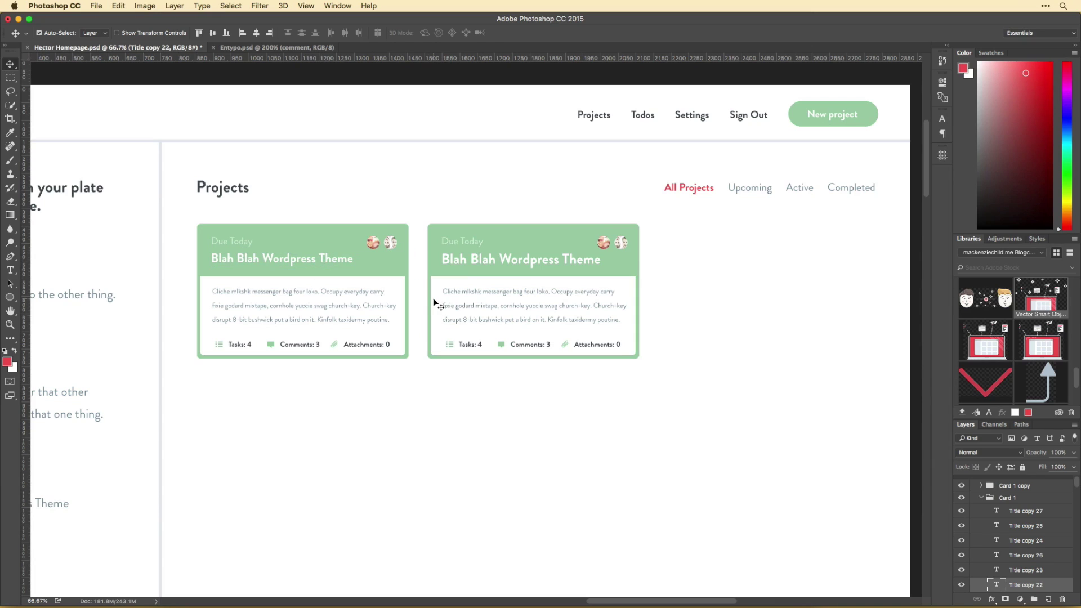
Change the second card's title to "Project Christmas" and its due date to "Due December 25th".
{"action": "double_click", "coordinate": [551, 259]}
{"action": "type", "text": "Another project"}
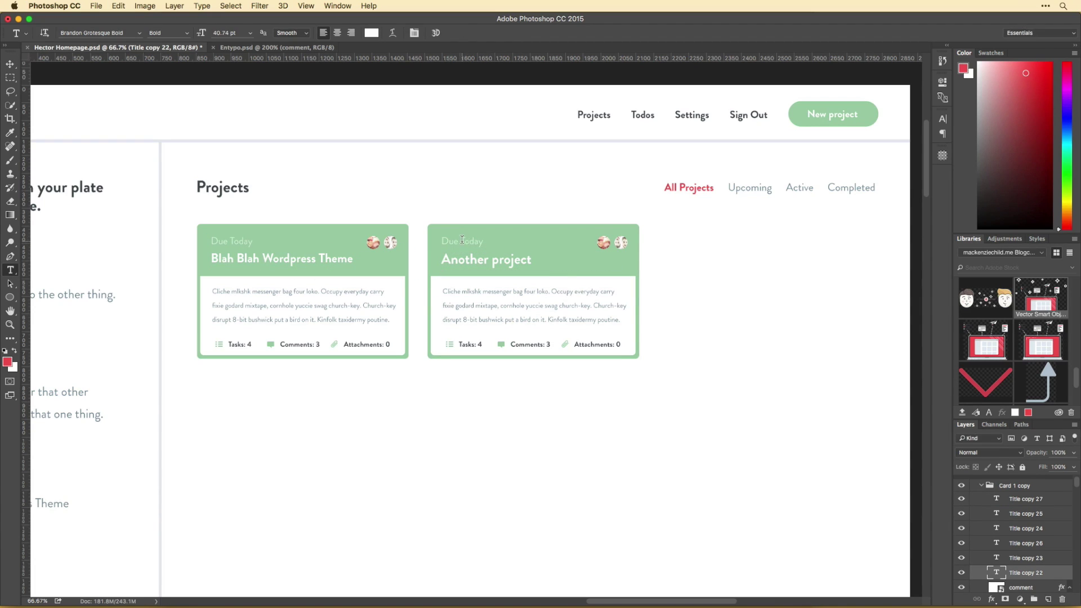
{"action": "double_click", "coordinate": [462, 240]}
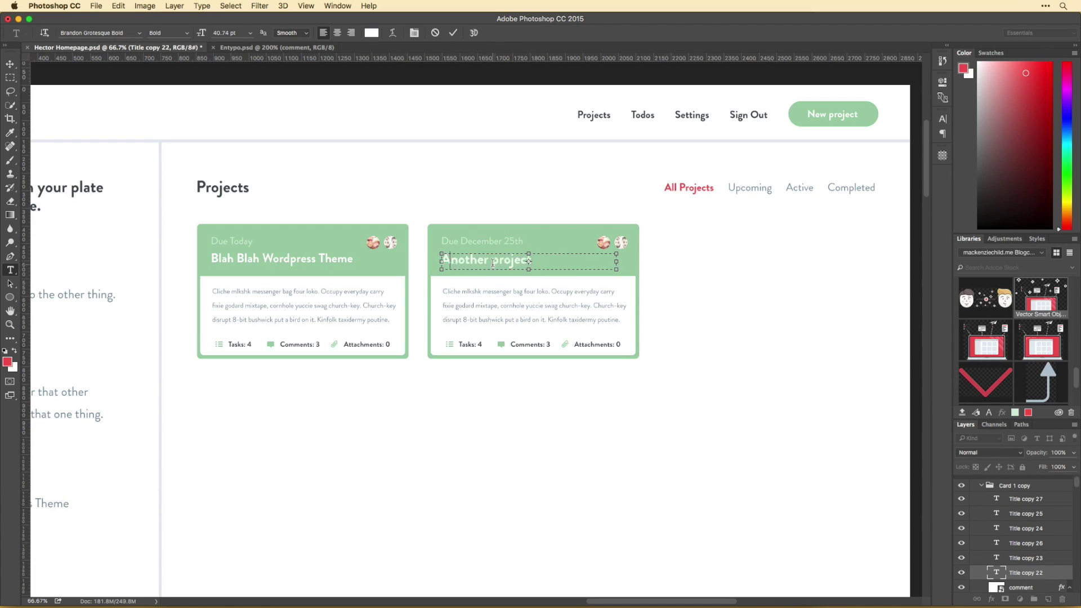
{"action": "type", "text": "mas"}
{"action": "key", "text": "ctrl+Return"}
{"action": "scroll", "coordinate": [642, 308], "scroll_direction": "right", "scroll_amount": 2}
{"action": "scroll", "coordinate": [642, 308], "scroll_direction": "up", "scroll_amount": 1}
{"action": "left_click", "coordinate": [623, 312]}
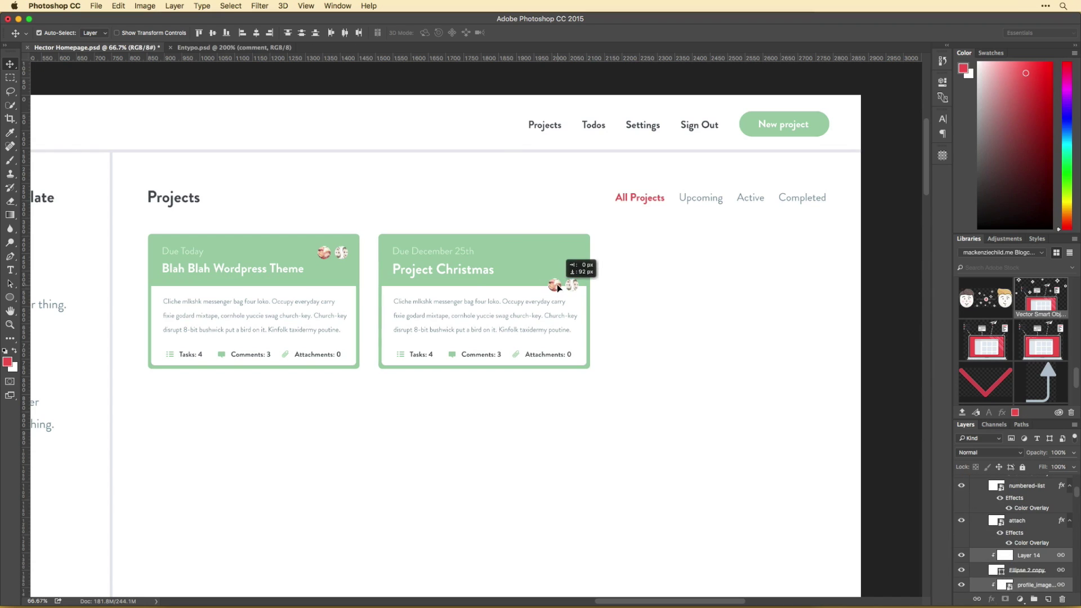
{"action": "scroll", "coordinate": [627, 324], "scroll_direction": "left", "scroll_amount": 2}
{"action": "scroll", "coordinate": [626, 361], "scroll_direction": "left", "scroll_amount": 2}
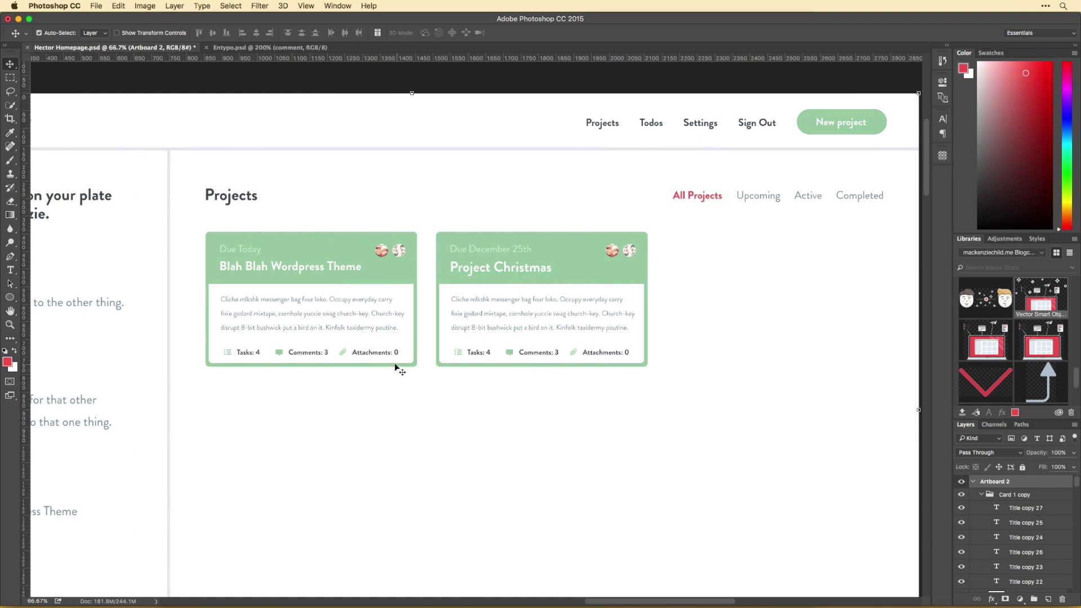
Stretch the first card's white panel and green background downward and lower its stats row toward the new bottom edge.
{"action": "left_click", "coordinate": [309, 354]}
{"action": "key", "text": "ctrl+t"}
{"action": "left_click_drag", "start_coordinate": [310, 363], "coordinate": [310, 384]}
{"action": "key", "text": "Return"}
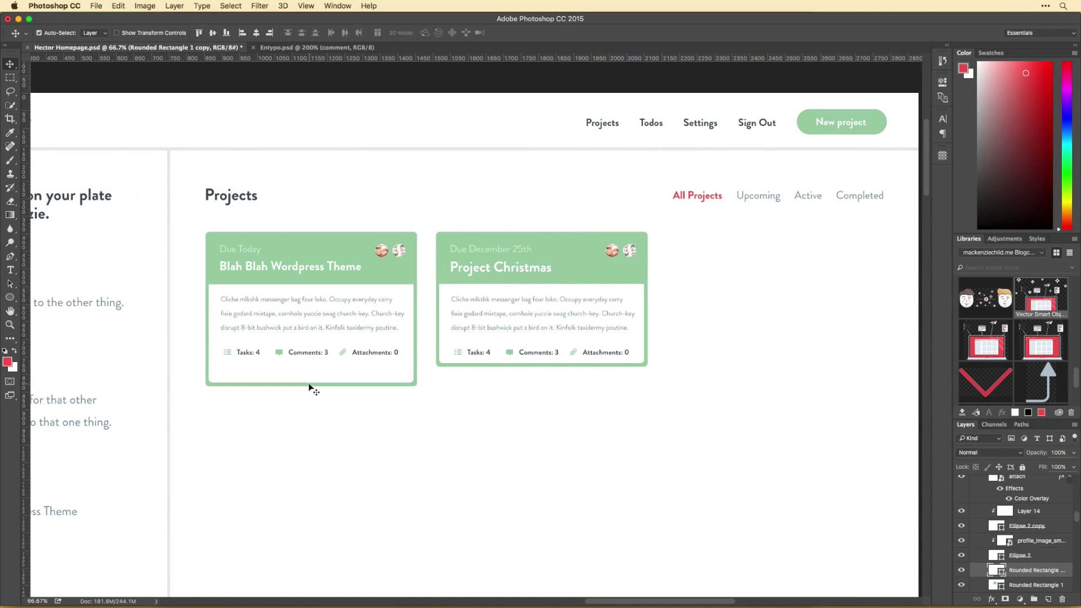
{"action": "left_click_drag", "start_coordinate": [400, 364], "coordinate": [400, 365]}
Extend the first card's description text box to about 186 px high and increase its text size and line spacing.
{"action": "double_click", "coordinate": [315, 326]}
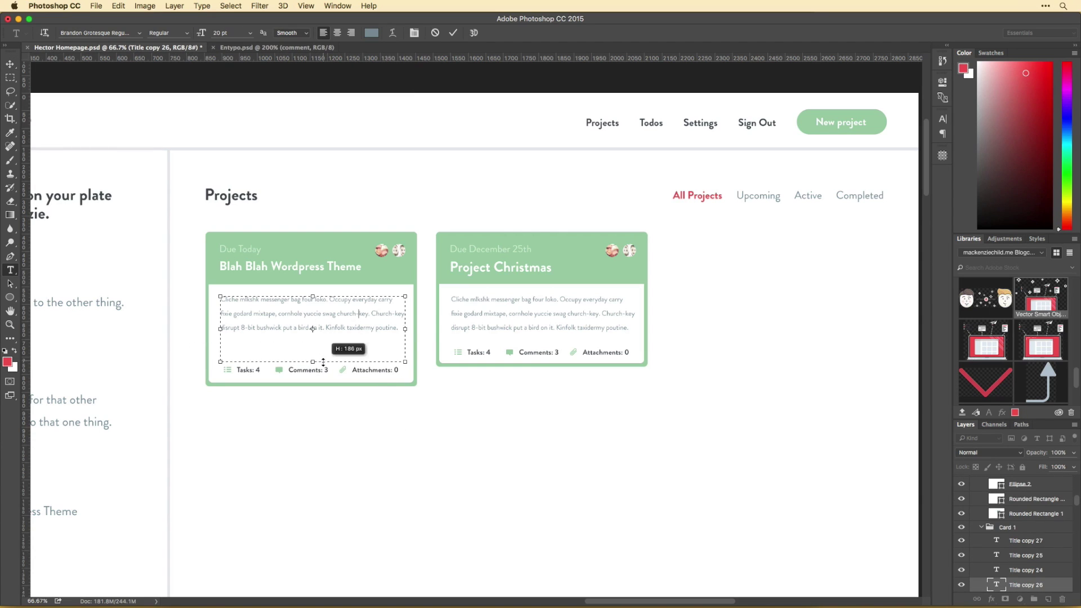
{"action": "key", "text": "super+a"}
{"action": "key", "text": "super+t"}
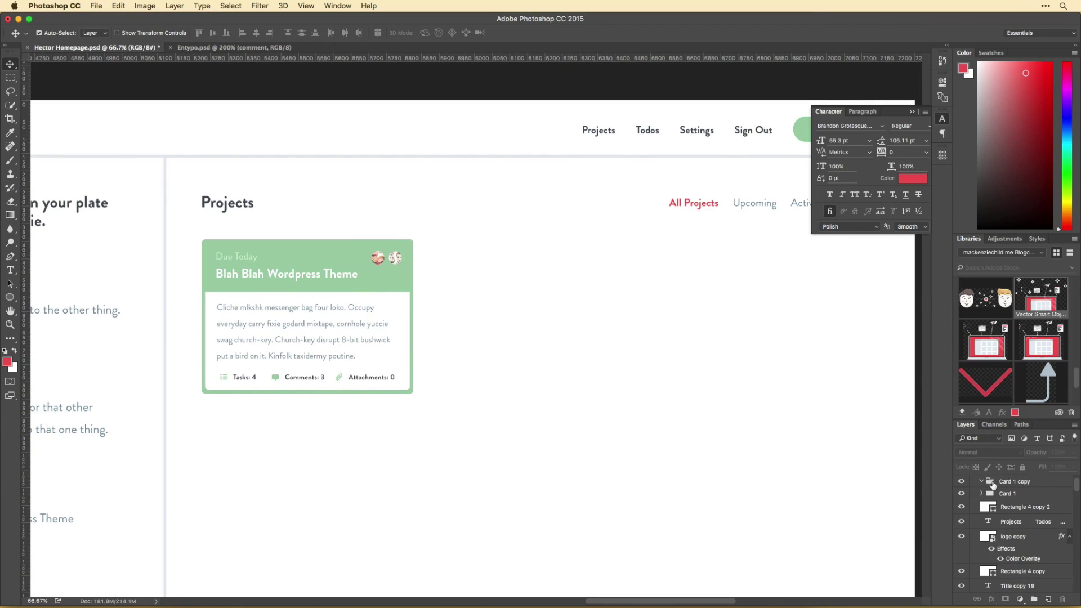
Collapse and select the Card 1 copy group left from the second card.
{"action": "left_click", "coordinate": [992, 484]}
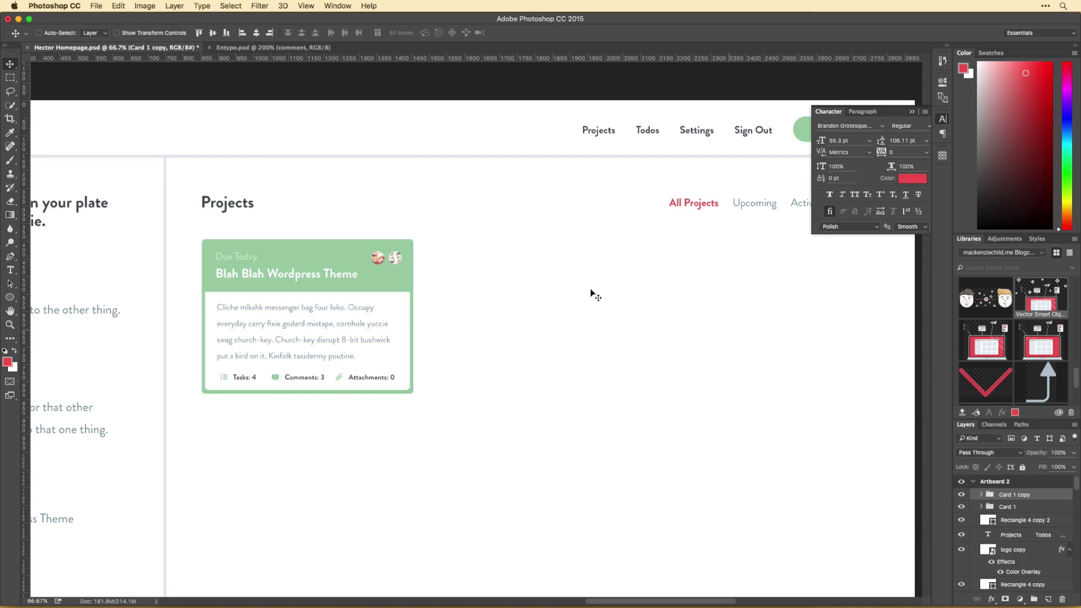